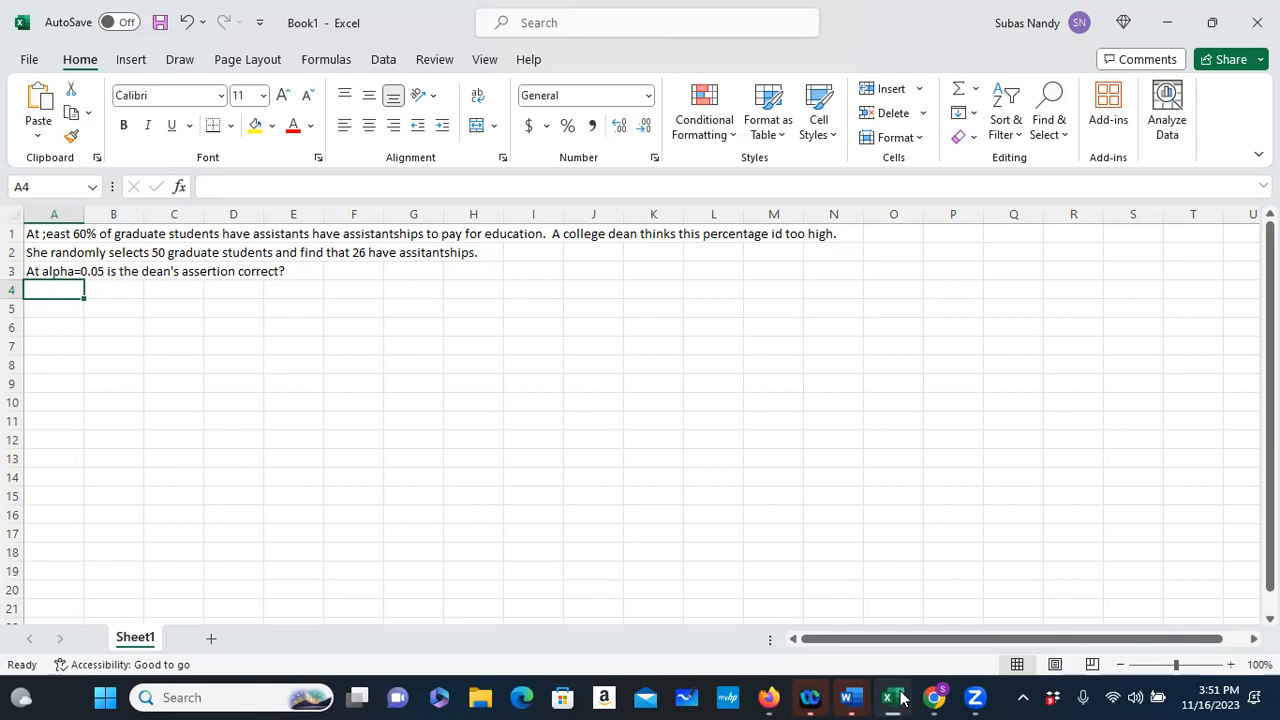
# Step: Correct the problem text in A1 by removing the redundant "have assistants" and changing "id" to "is" before "too high"
pyautogui.click(297, 234)
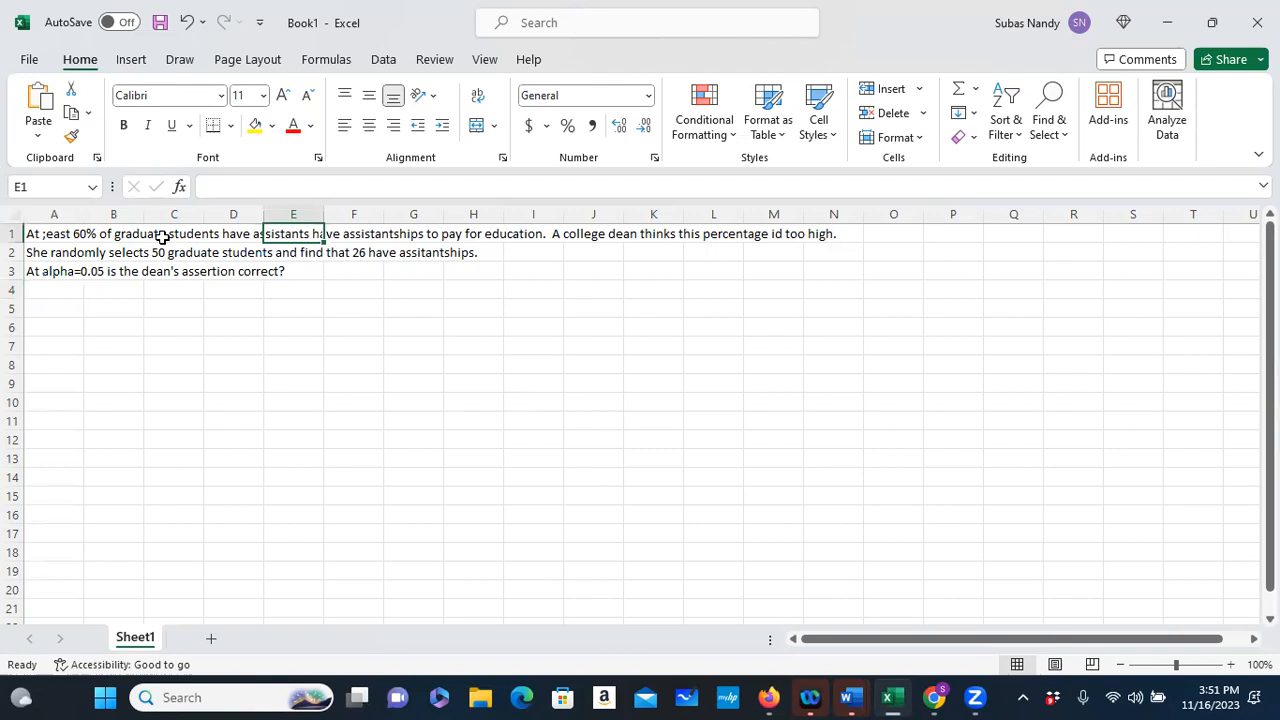
pyautogui.click(83, 233)
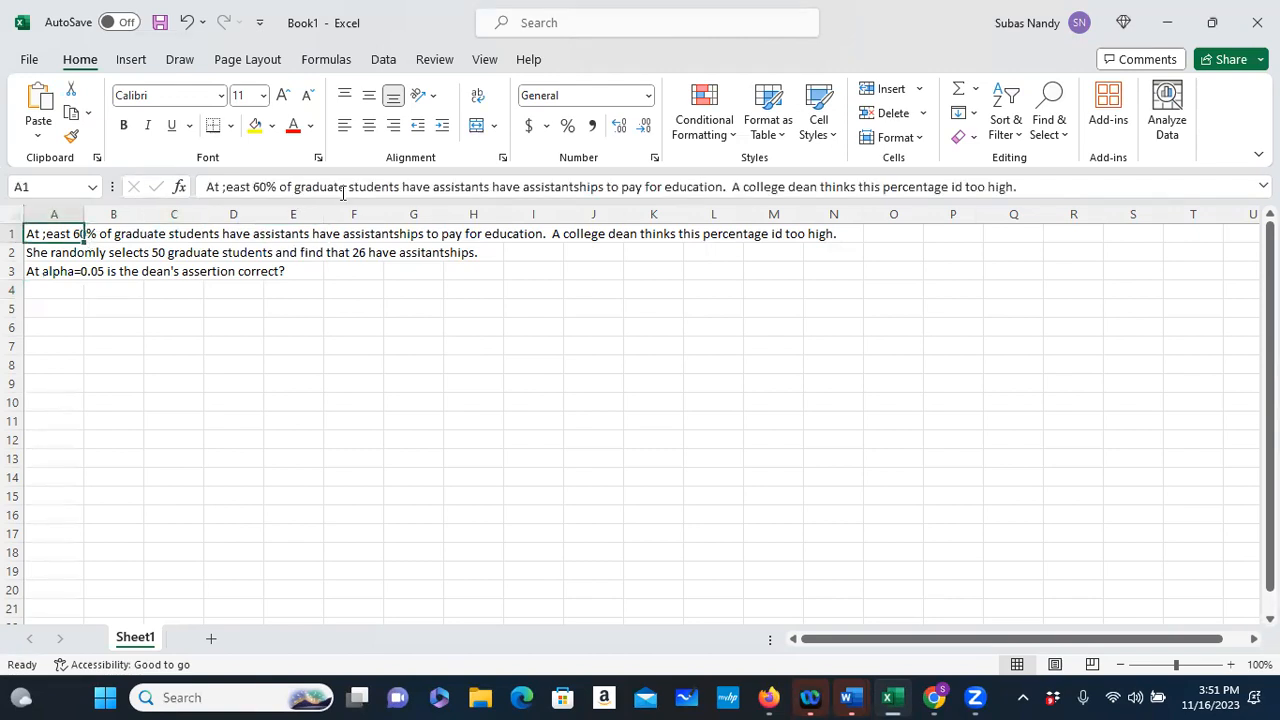
pyautogui.click(500, 190)
pyautogui.moveTo(491, 188); pyautogui.dragTo(403, 190)
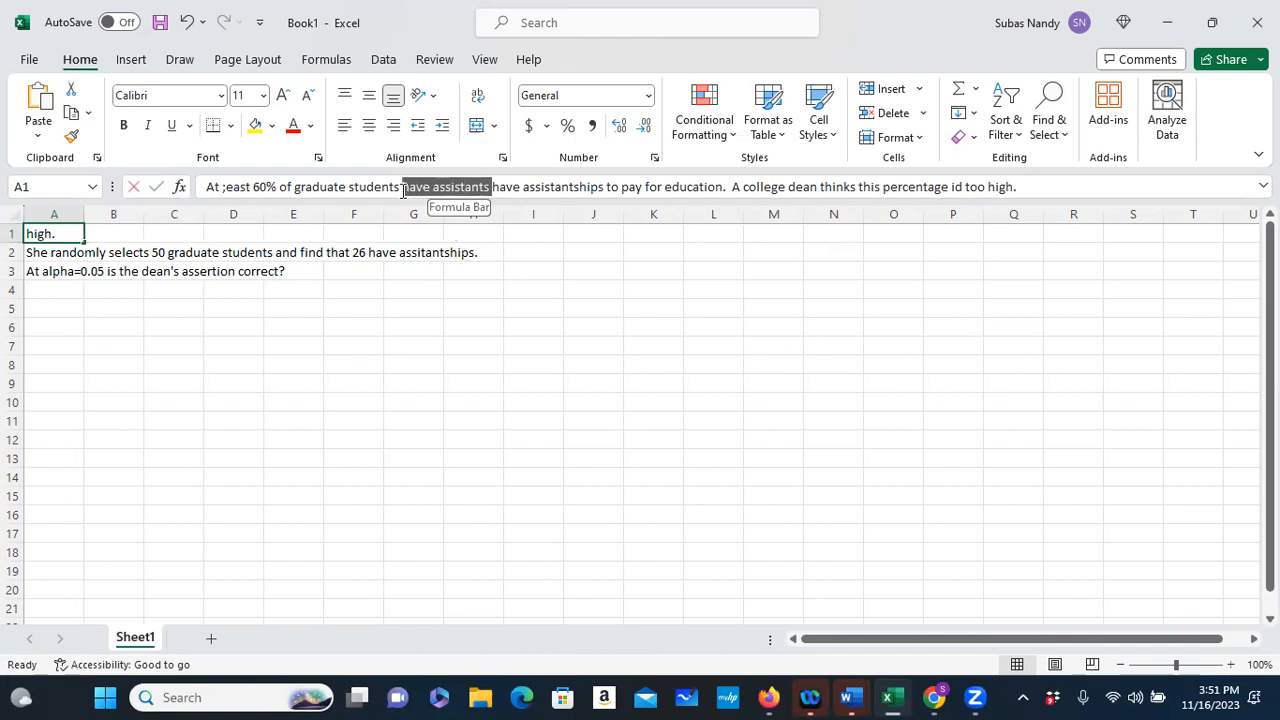
pyautogui.press('Delete')
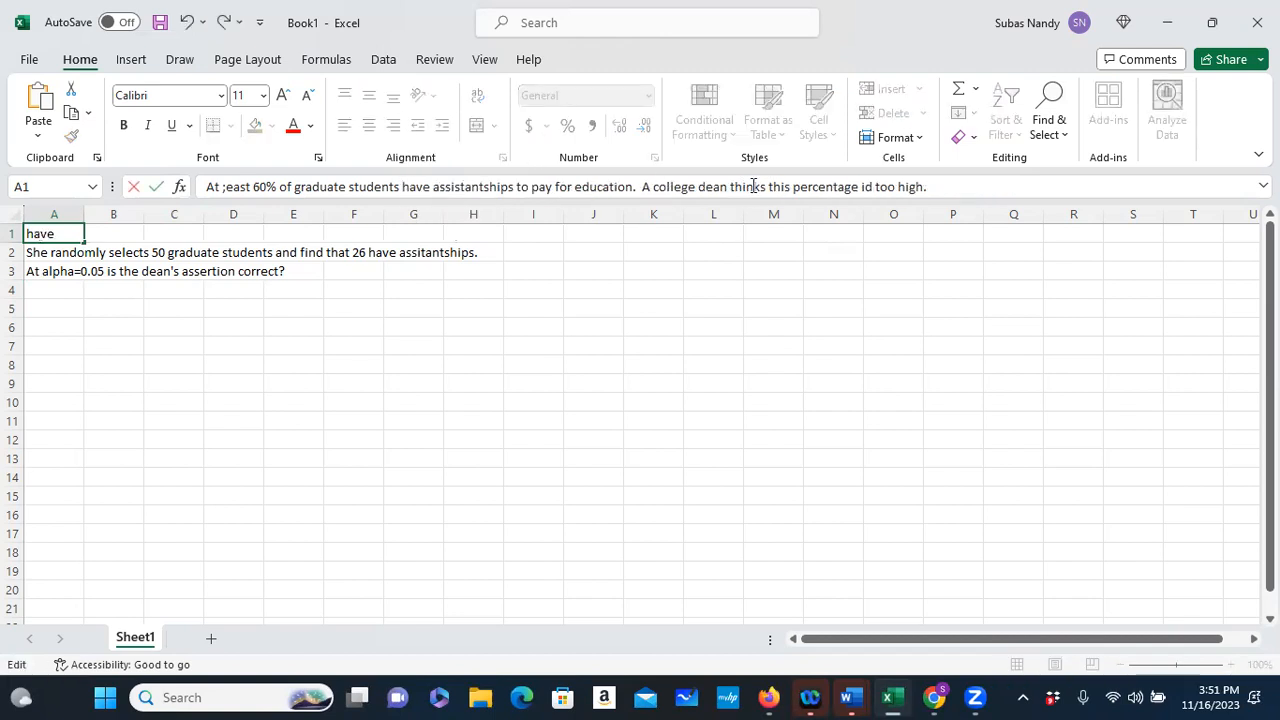
pyautogui.click(872, 187)
pyautogui.press('BackSpace')
pyautogui.write('s')
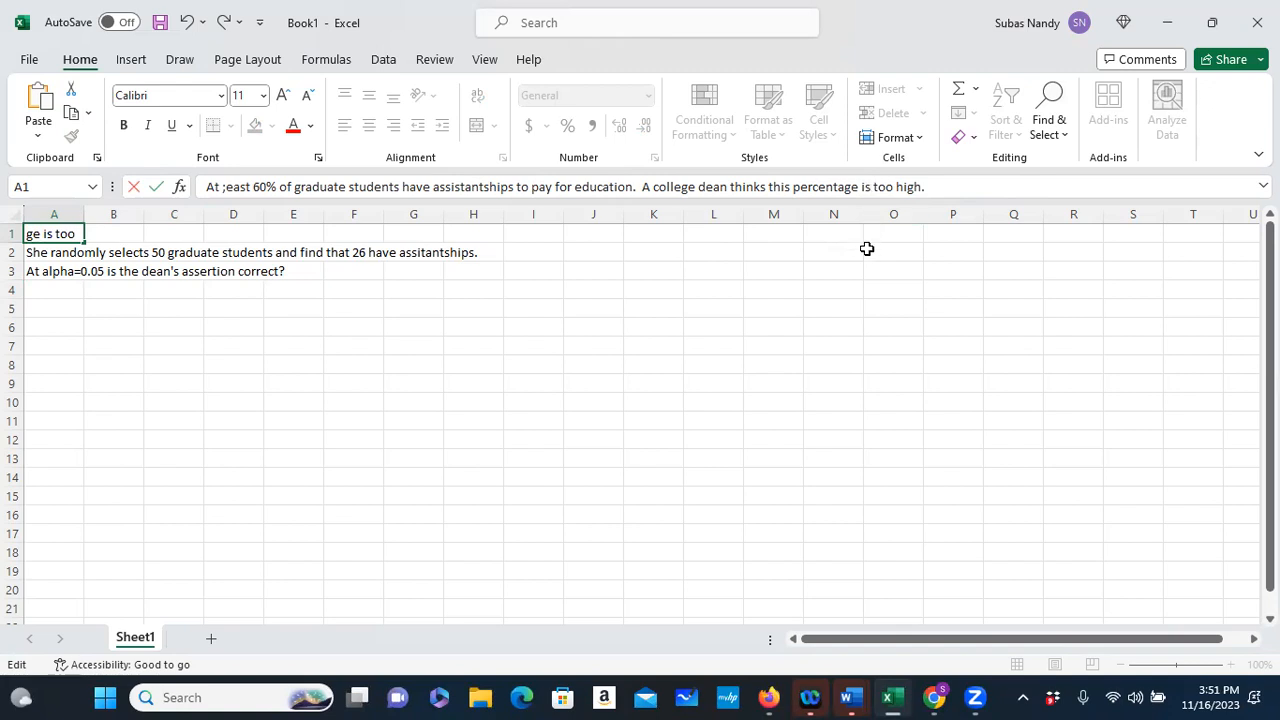
# Step: Enter the solution heading "Solution: Calculate test stistic -z" in cell A5
pyautogui.click(46, 315)
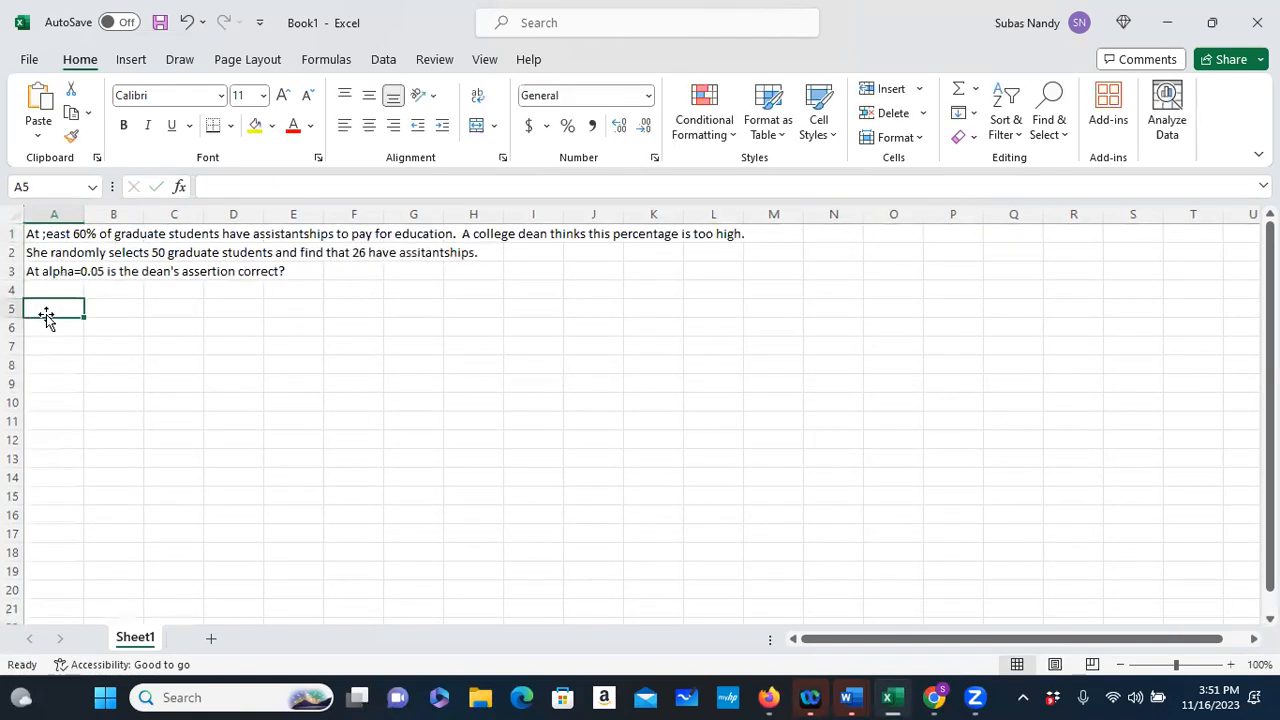
pyautogui.write('So')
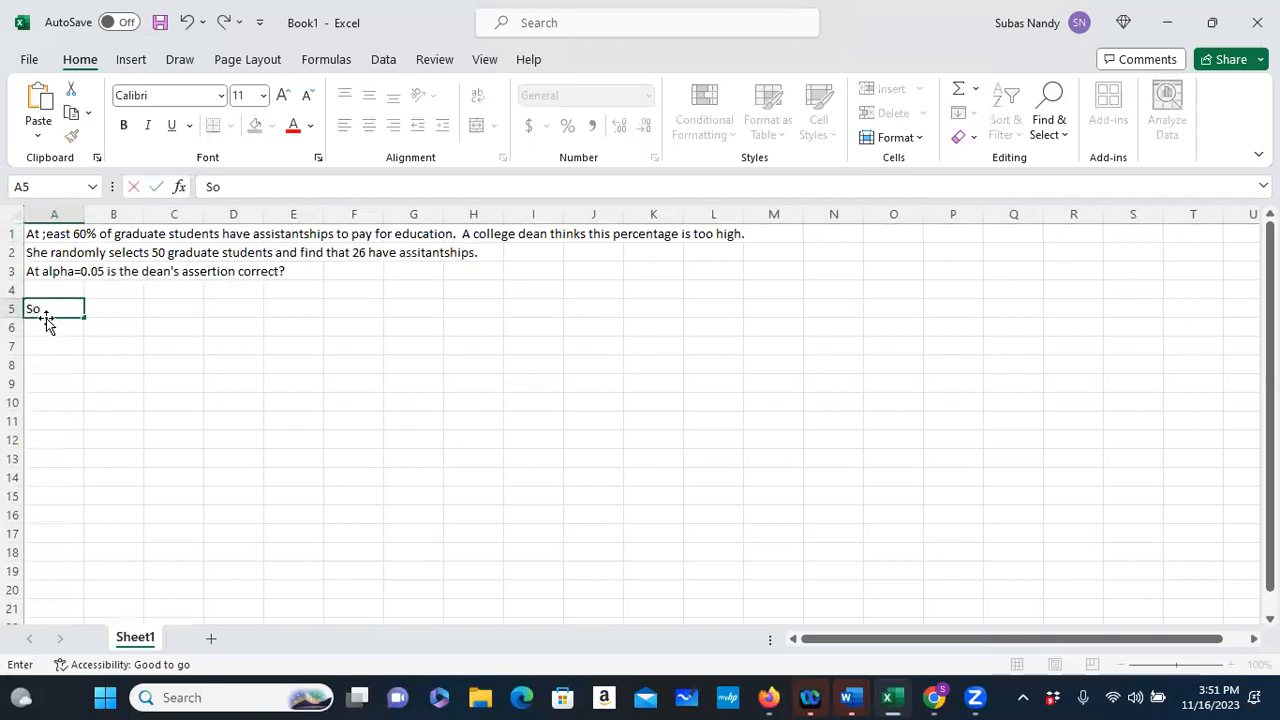
pyautogui.write('lution:')
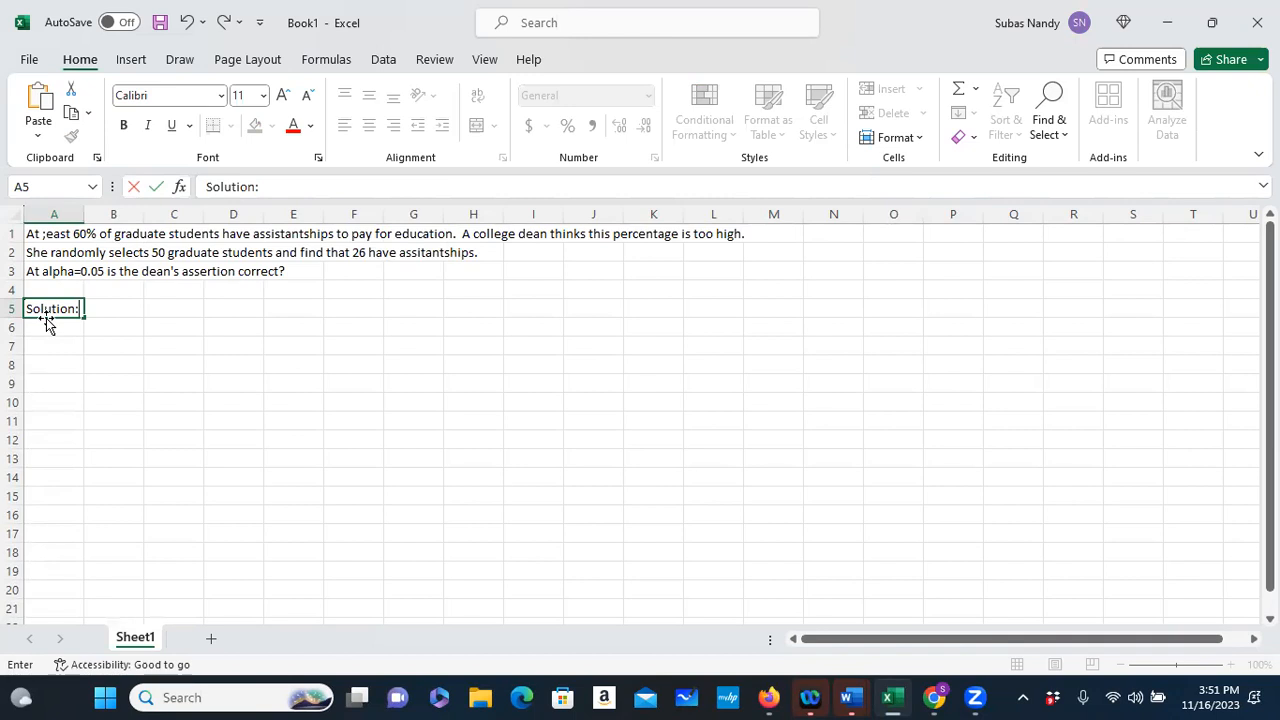
pyautogui.write(' Calculat')
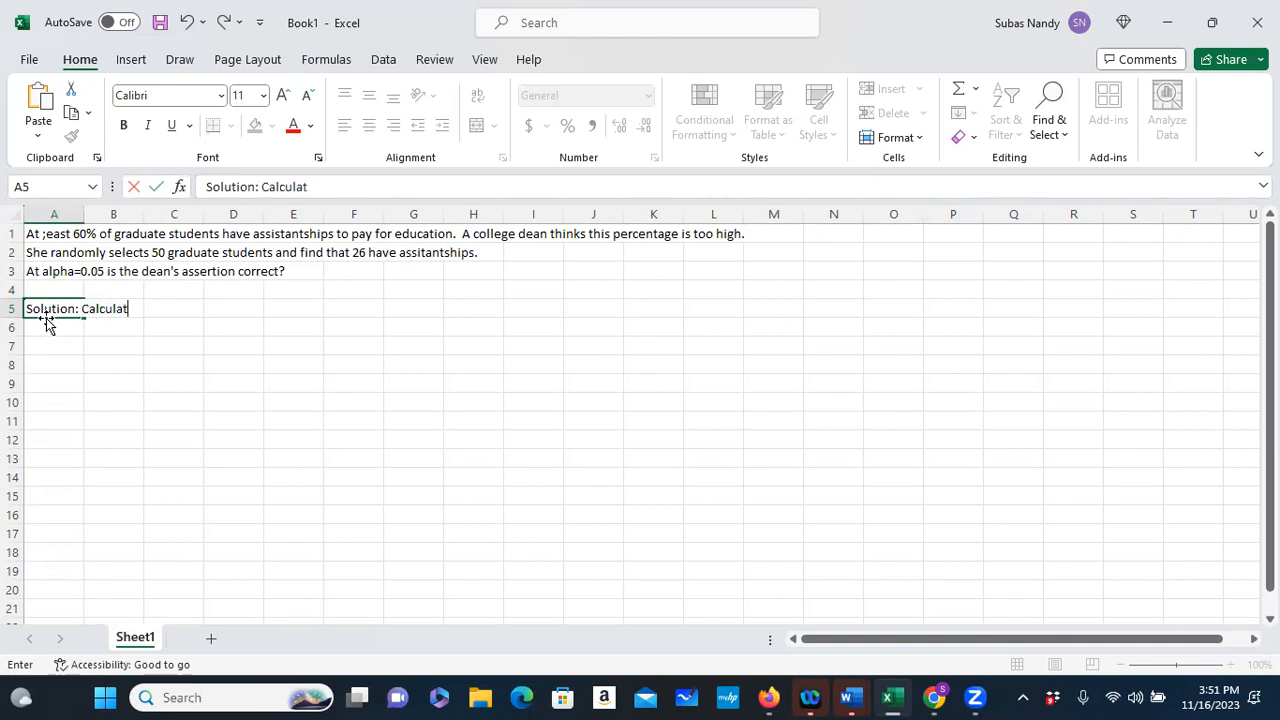
pyautogui.write('e test stisti')
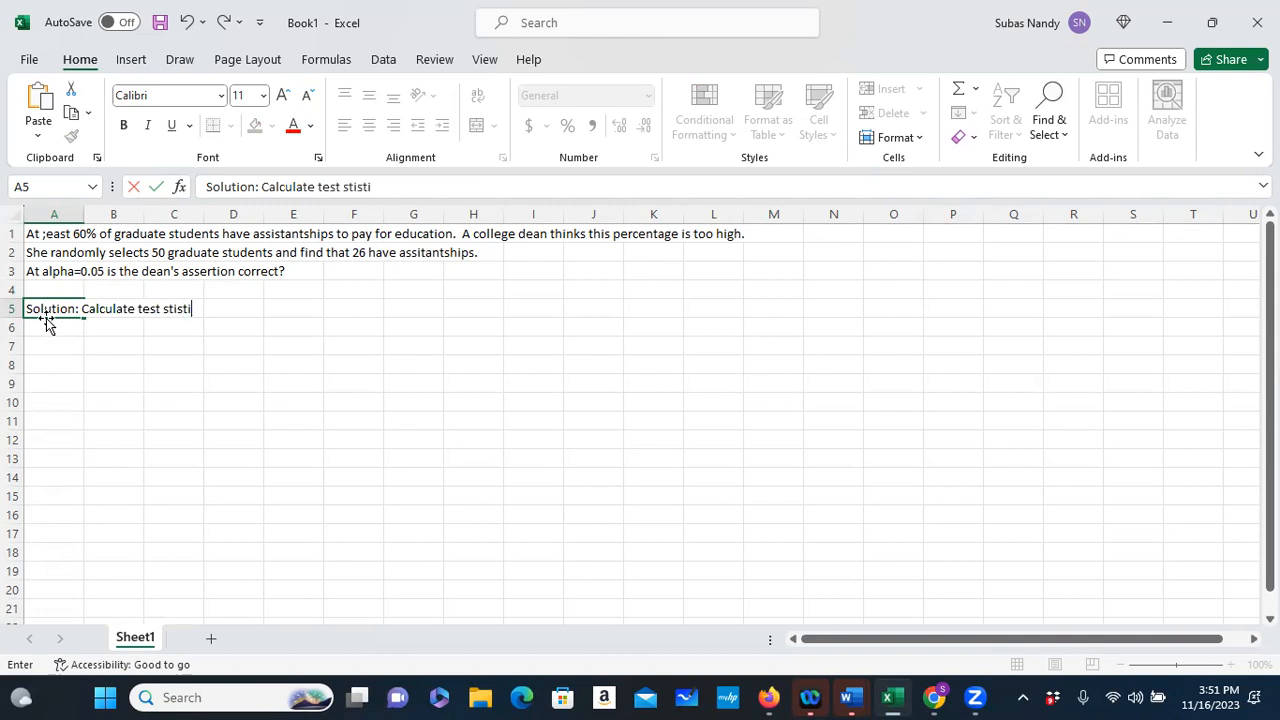
pyautogui.write('c -z')
pyautogui.press('Return')
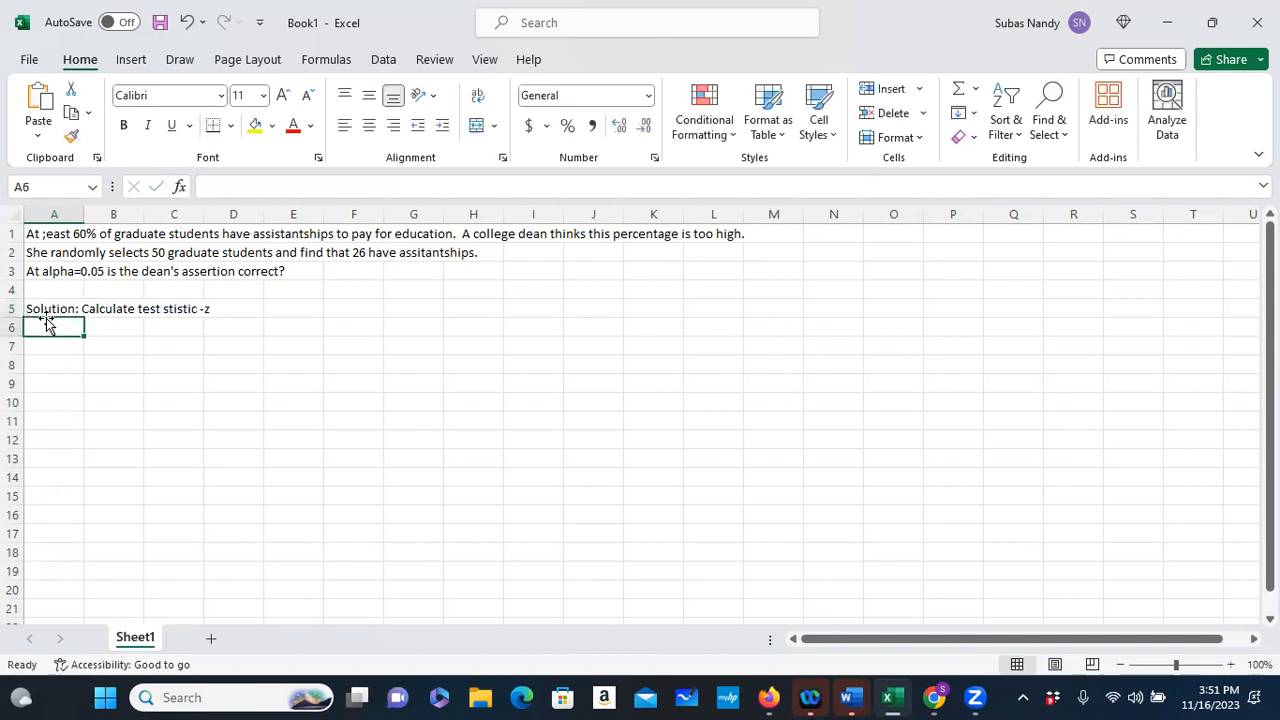
# Step: Enter the sample size line "IN this problem sample, size, n= 50" in cell A6
pyautogui.write('IN t')
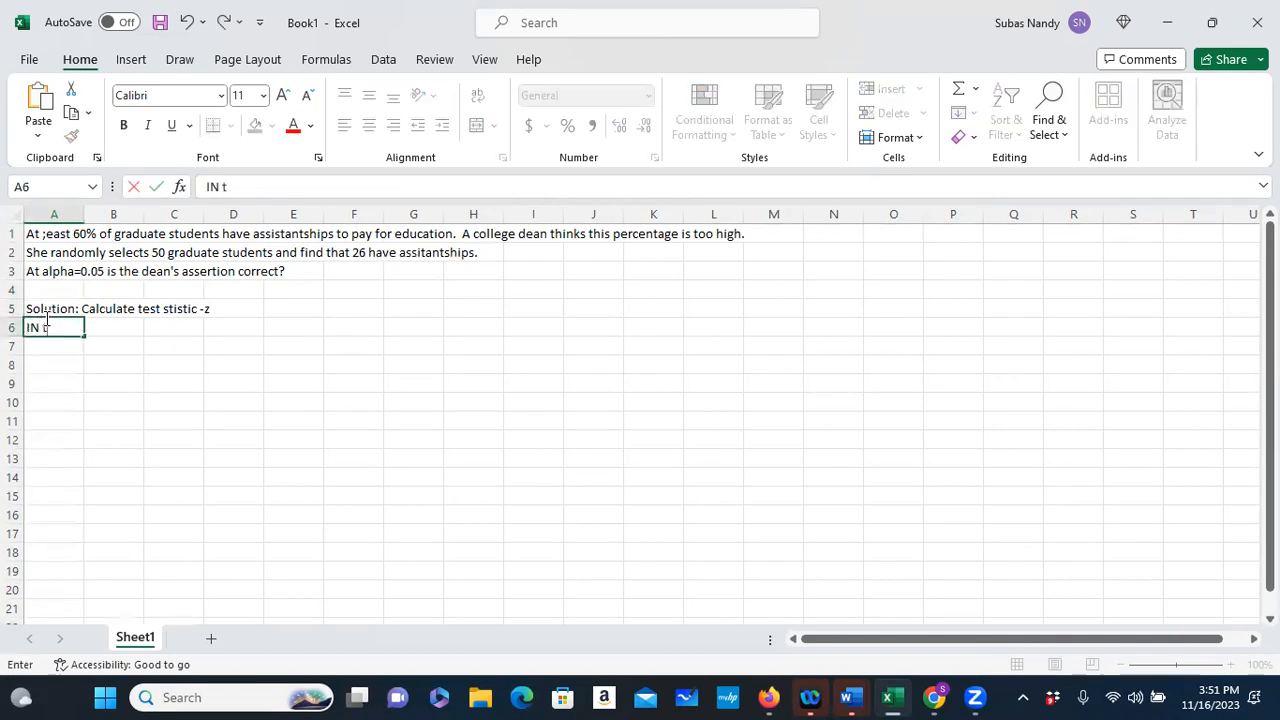
pyautogui.write('his porblem sa')
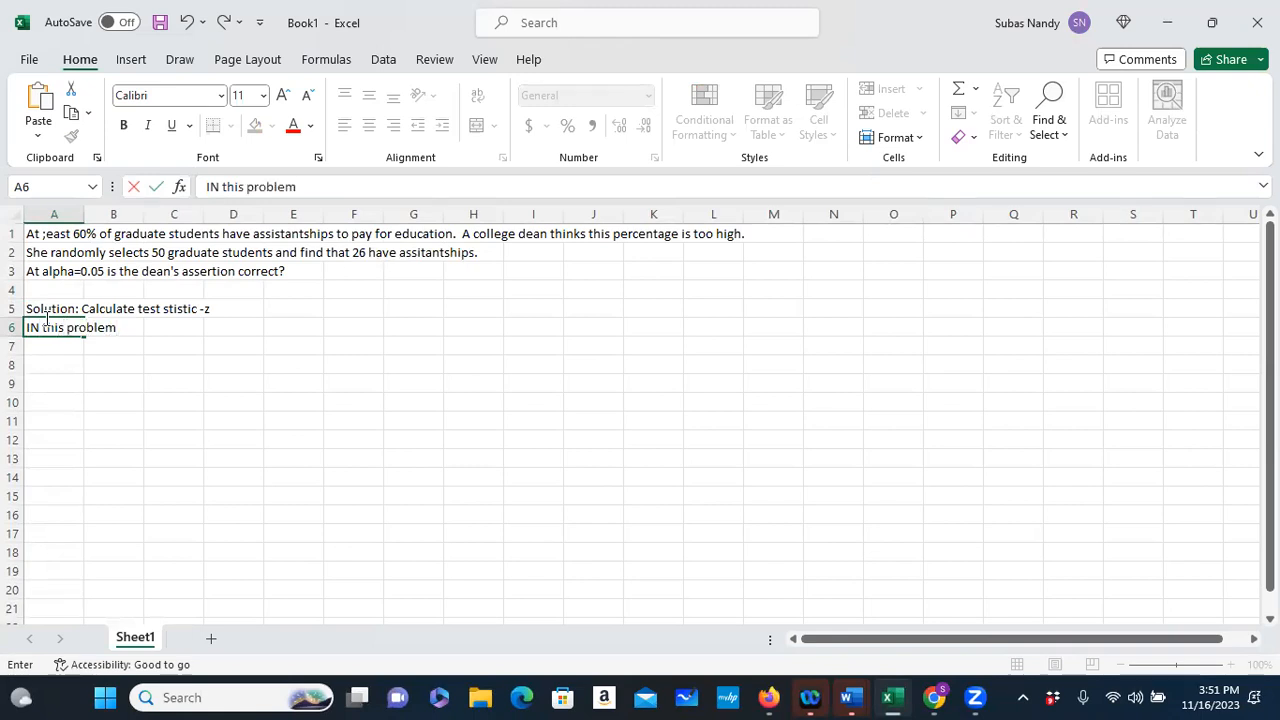
pyautogui.write('mple, siz -')
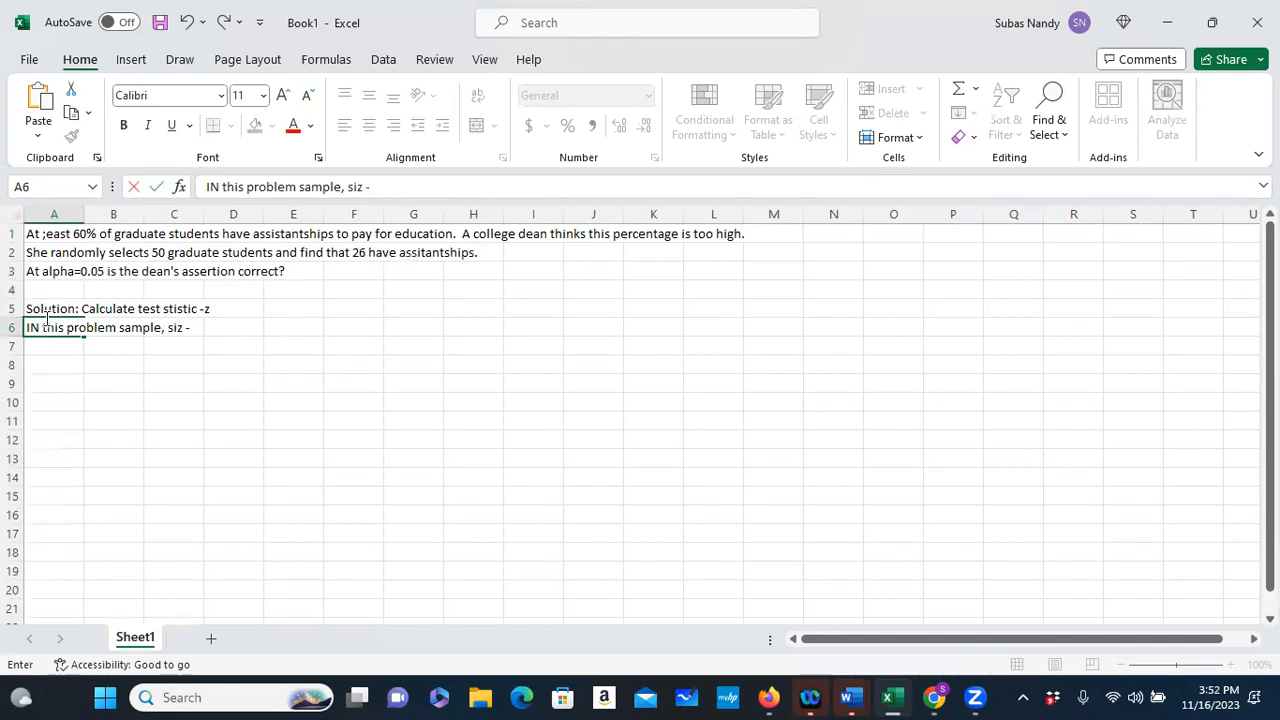
pyautogui.press('BackSpace')
pyautogui.press('BackSpace')
pyautogui.write('e, n= 50')
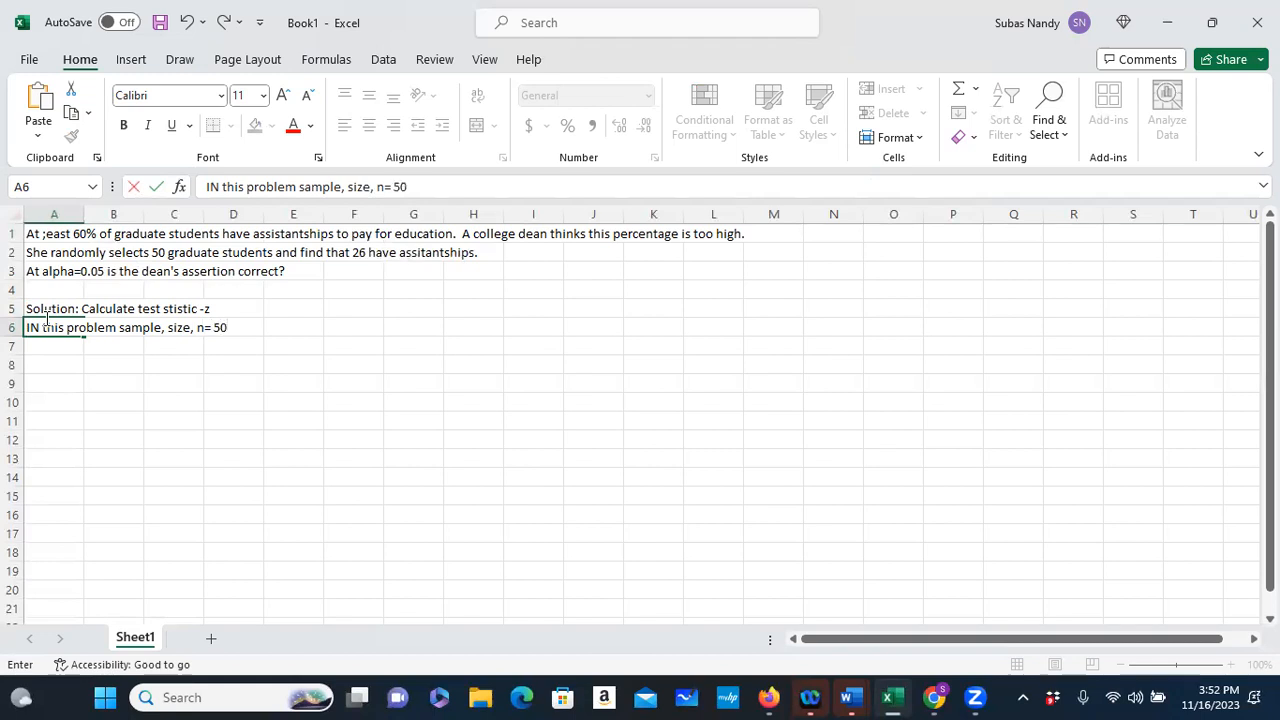
pyautogui.press('Return')
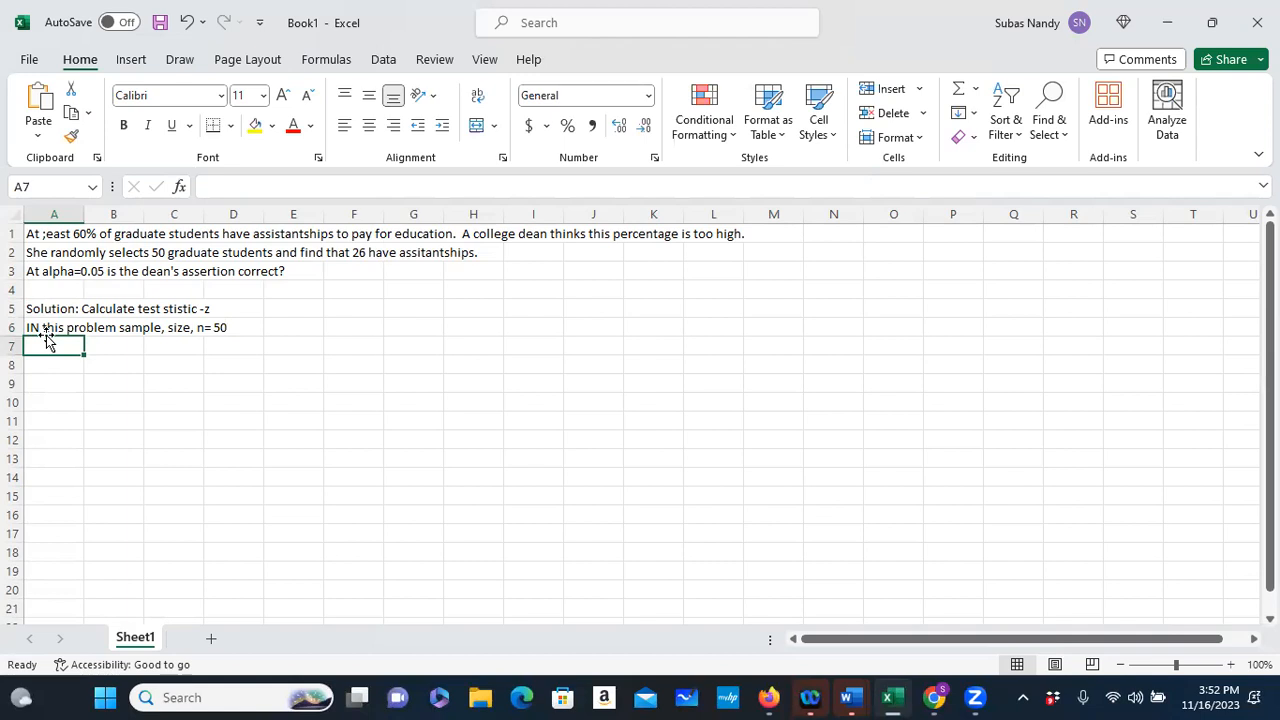
# Step: Enter "x= mumber of sucesses = 26 out of 50 who have assitantships" in cell A7
pyautogui.write('x=')
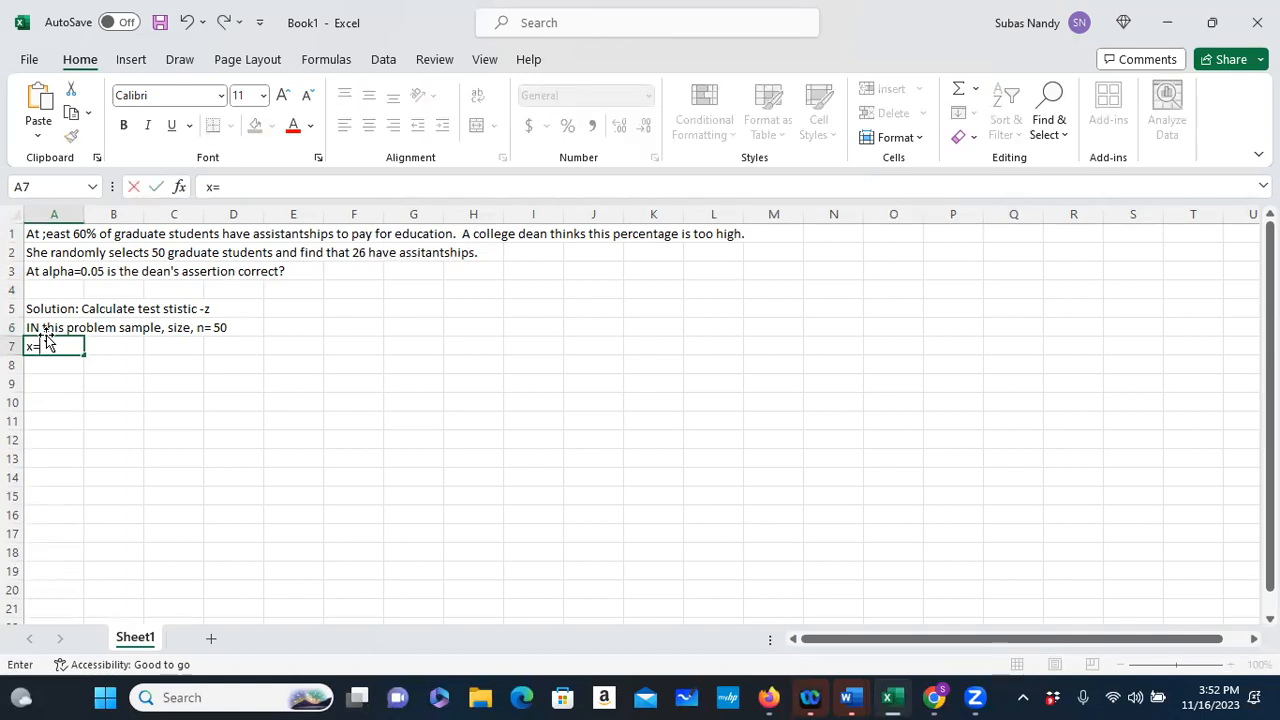
pyautogui.write(' mumber o')
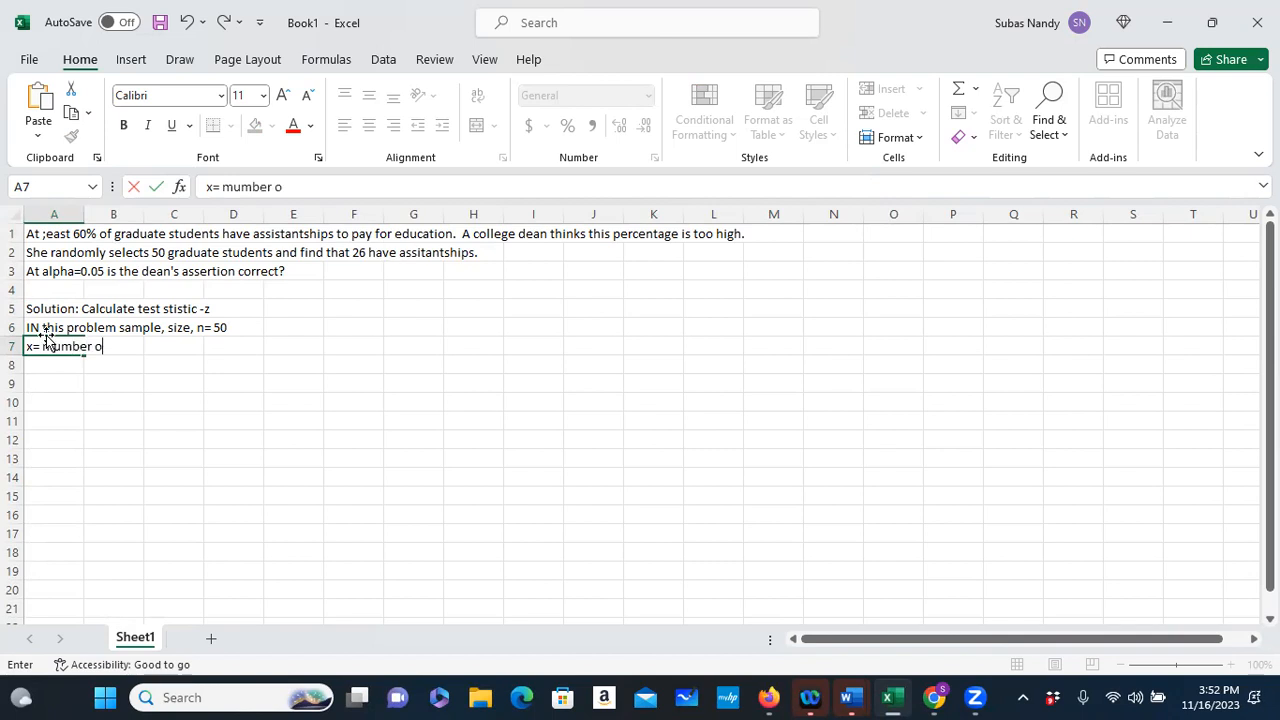
pyautogui.write('f sucesses')
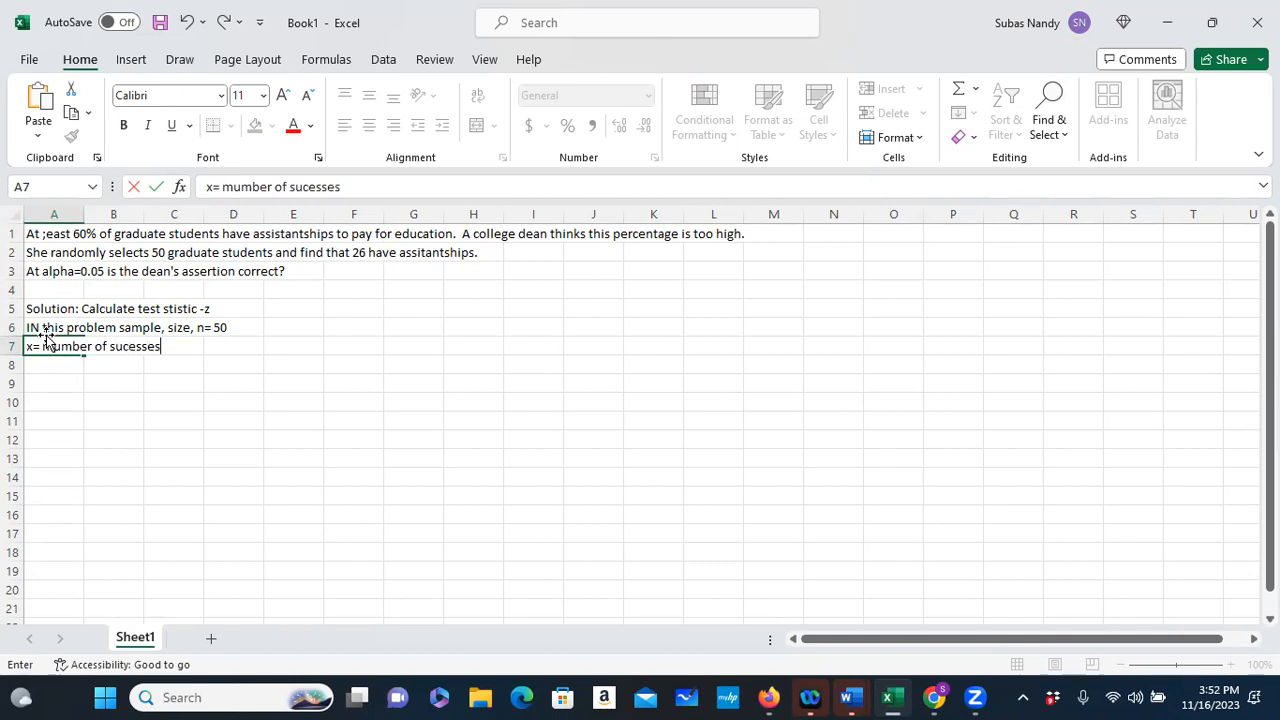
pyautogui.write(' =')
pyautogui.write('26 out o')
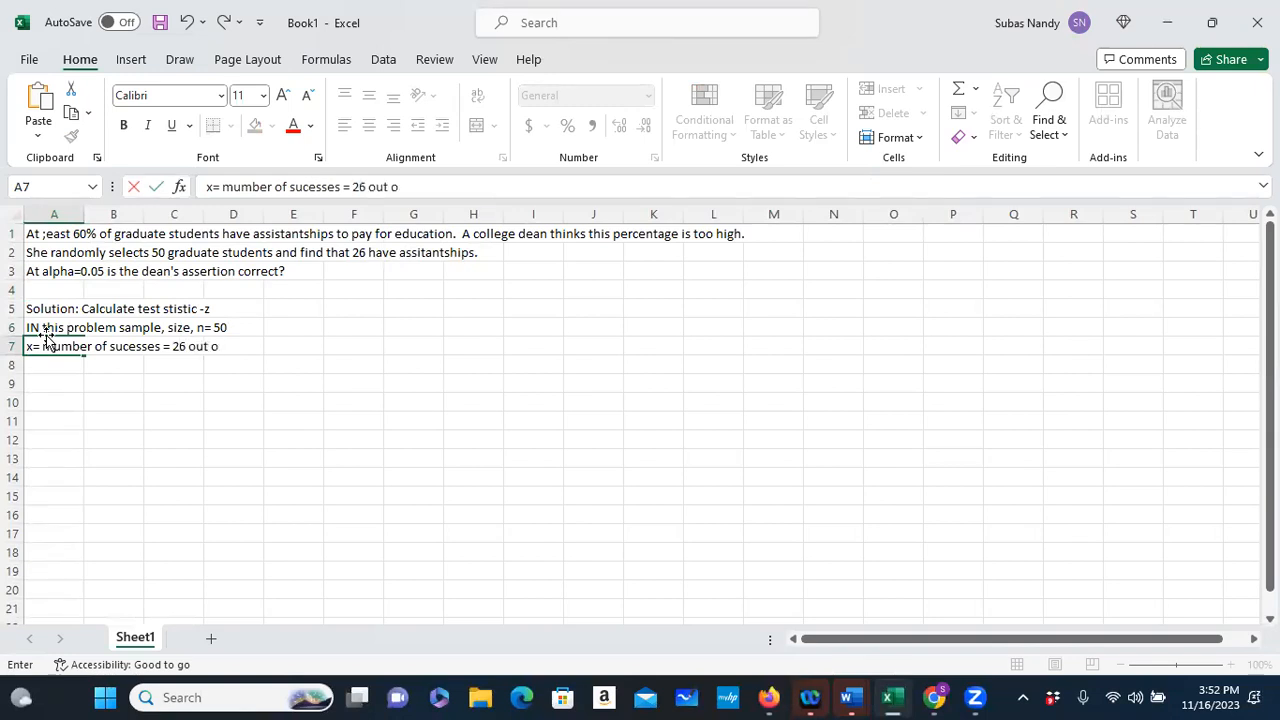
pyautogui.write('f 50 who h')
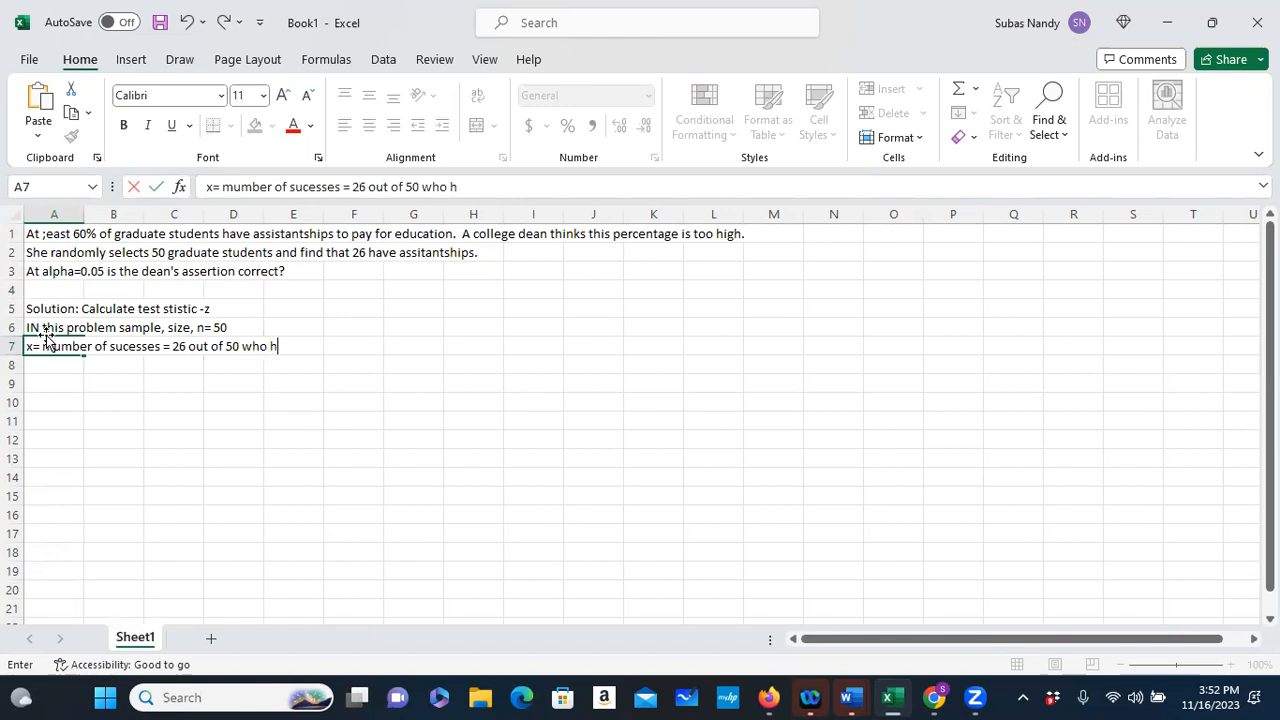
pyautogui.write('ave assig')
pyautogui.press('BackSpace')
pyautogui.write('t')
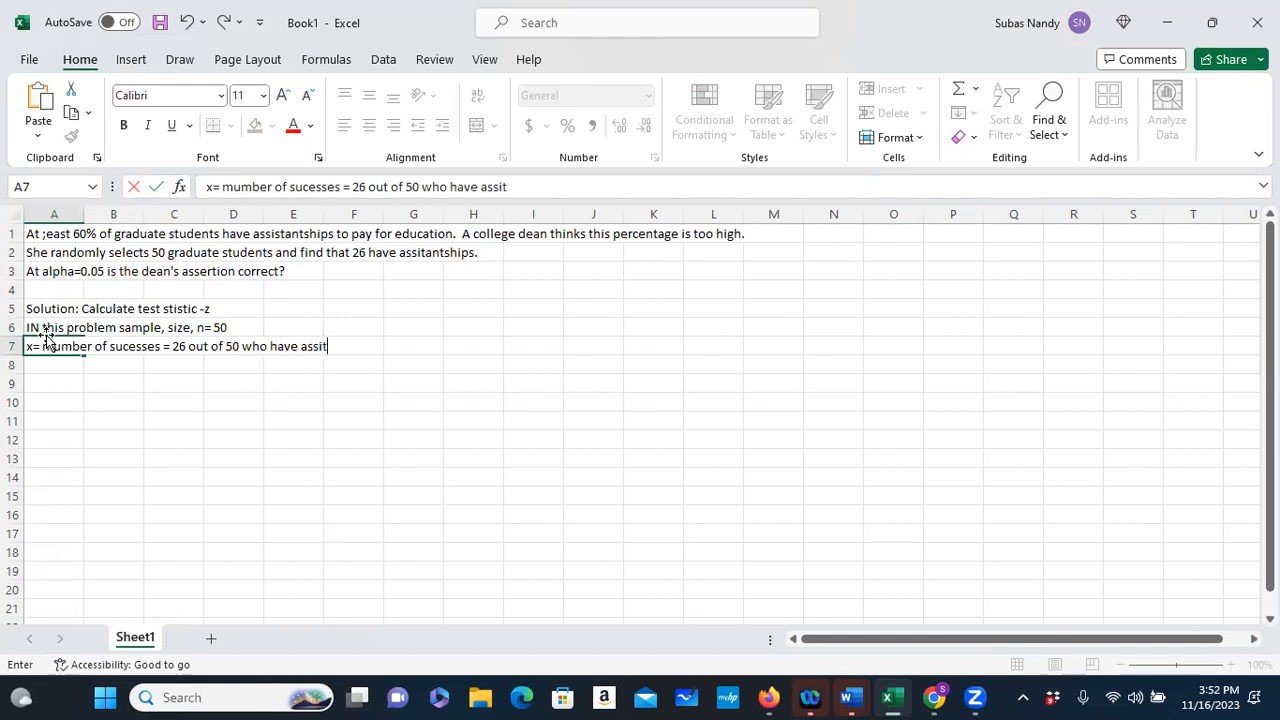
pyautogui.write('antships')
pyautogui.press('Return')
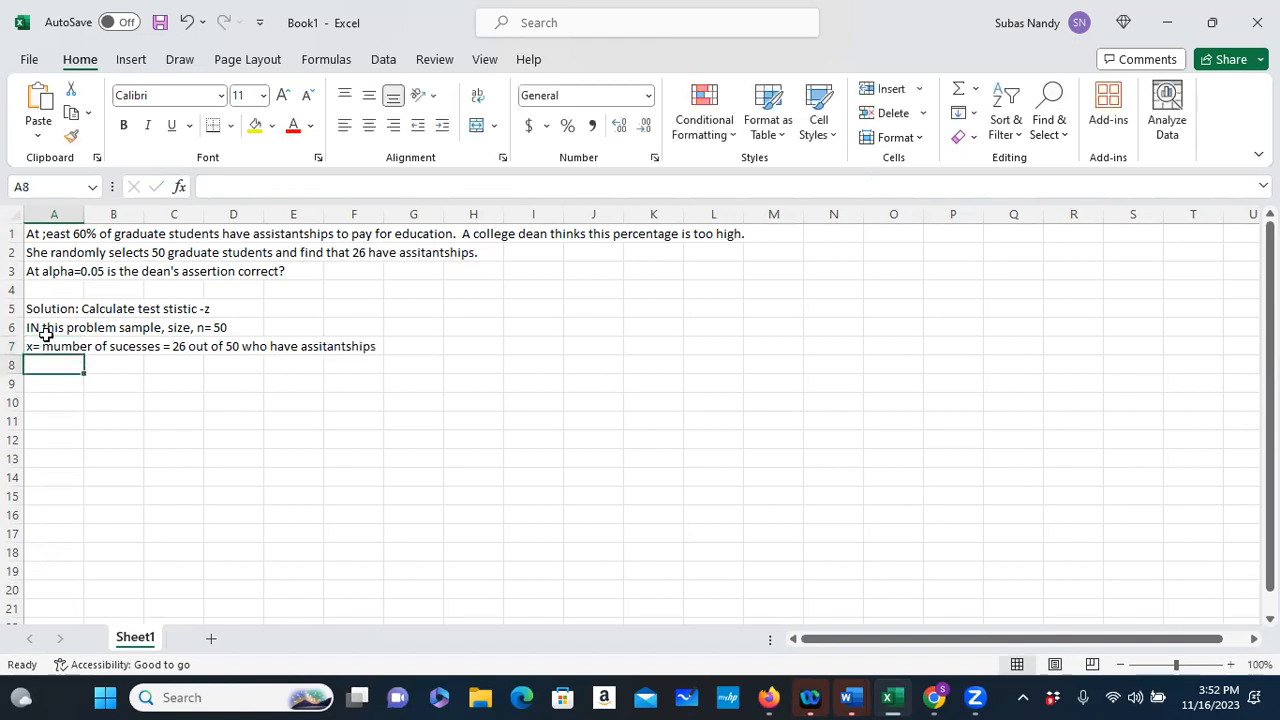
# Step: Enter the failure count line "Number of failures = 50-26 = 24" in cell A8
pyautogui.write('Nu')
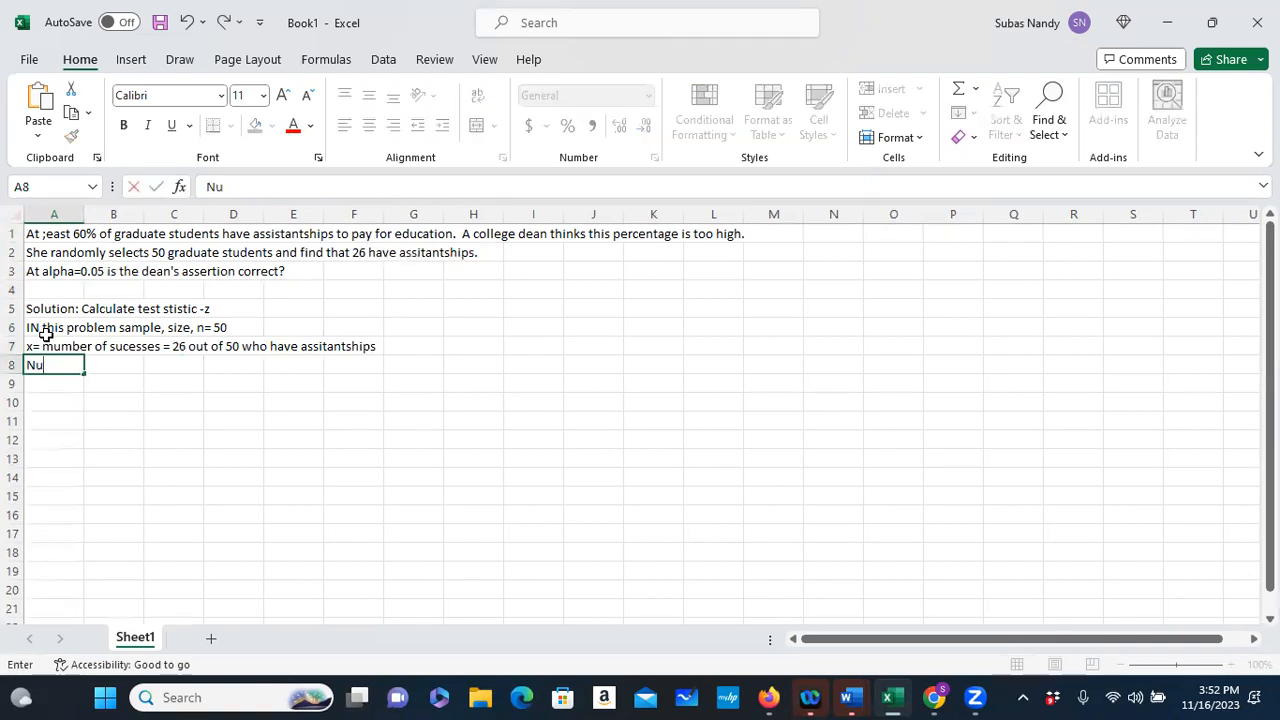
pyautogui.write('mber of failu')
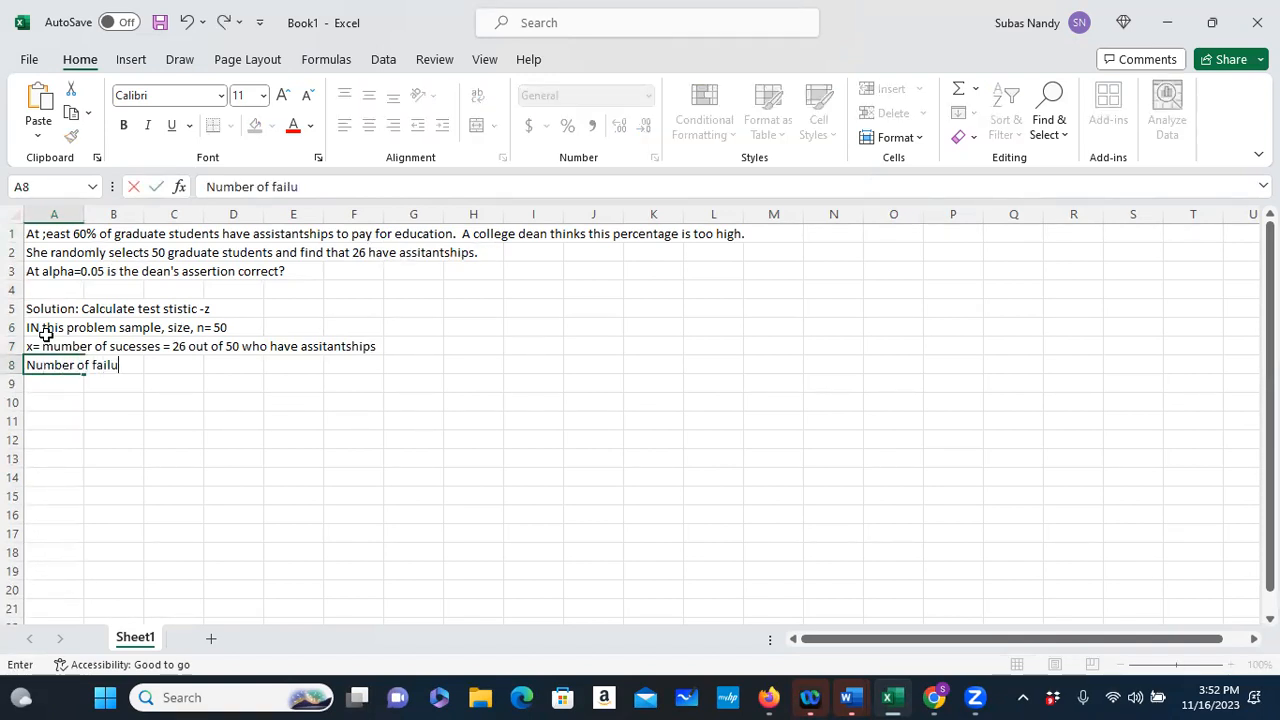
pyautogui.write('res = 50-26 = 24\\')
pyautogui.press('BackSpace')
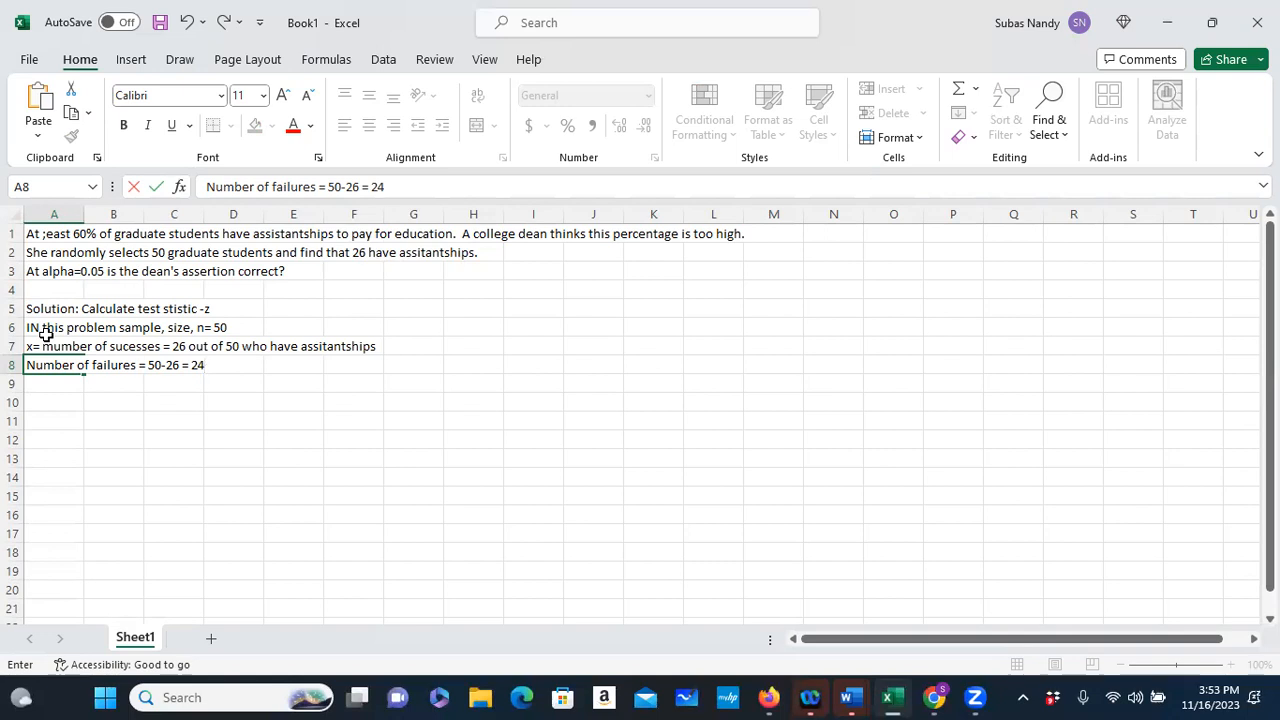
pyautogui.press('Return')
# Step: Enter the condition "Both number of successes and number of failures are greater than 10" in cell A9
pyautogui.write('B')
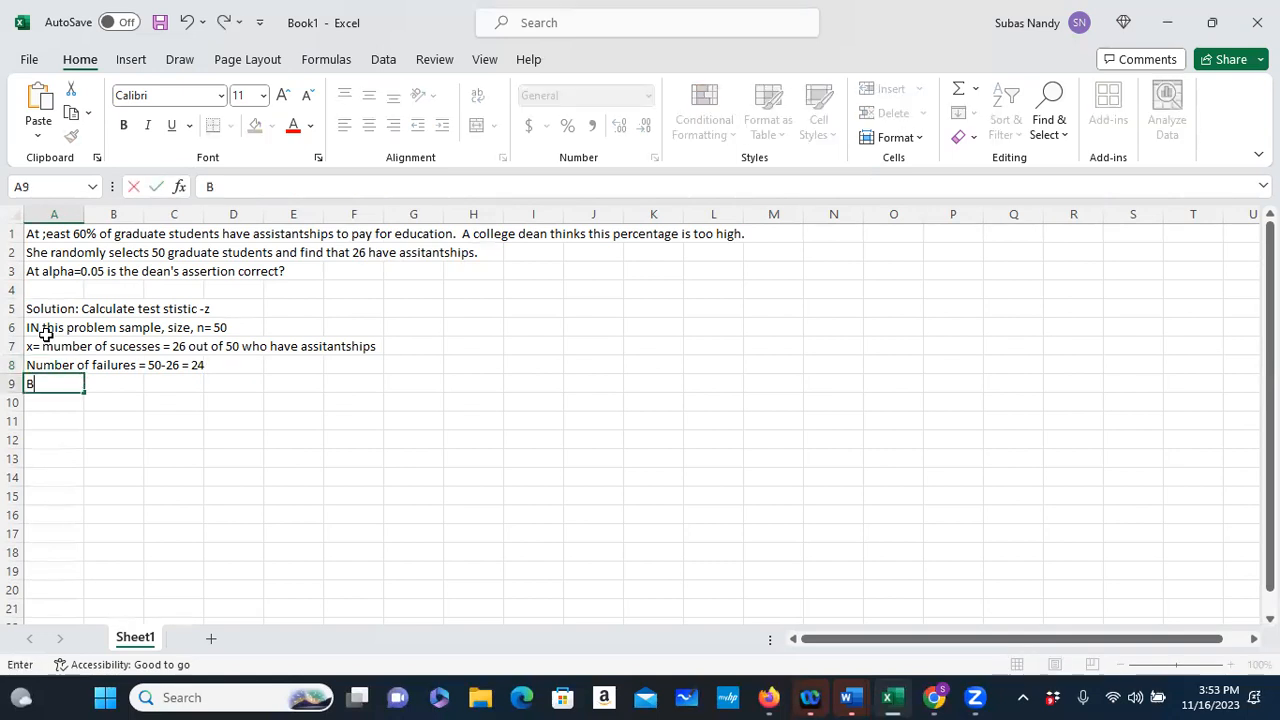
pyautogui.write('oth num')
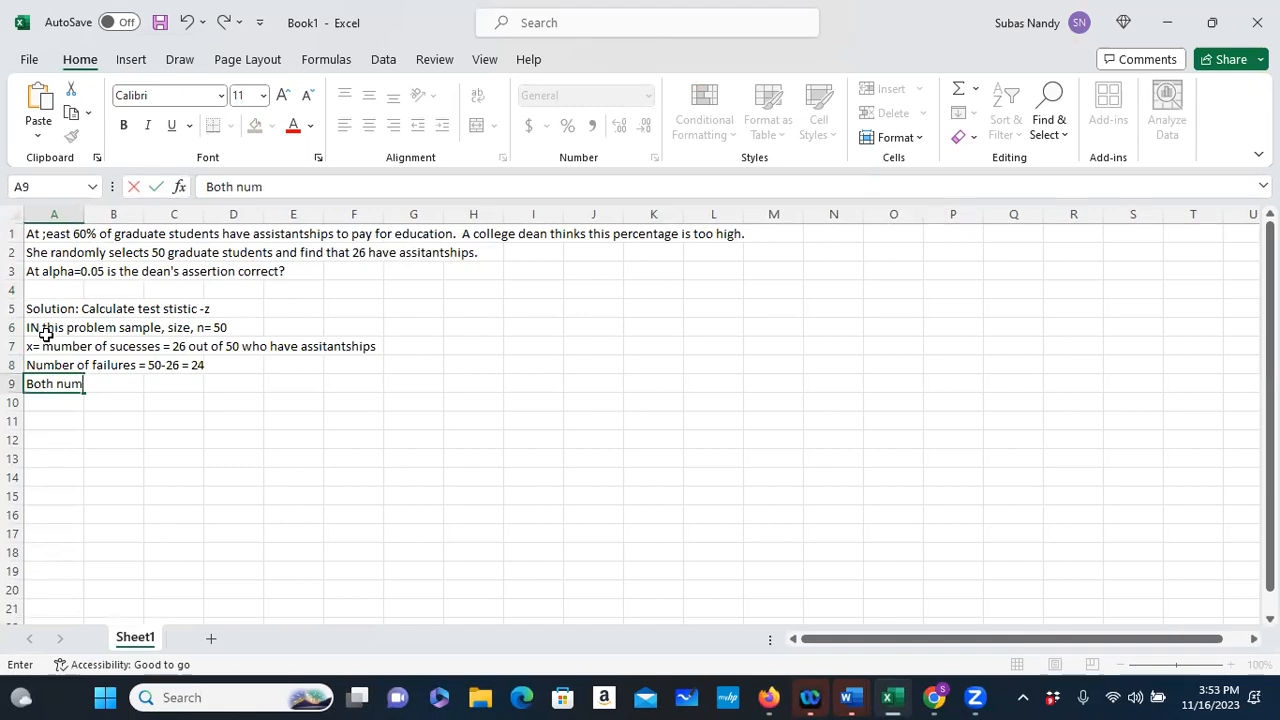
pyautogui.write('ber of succe')
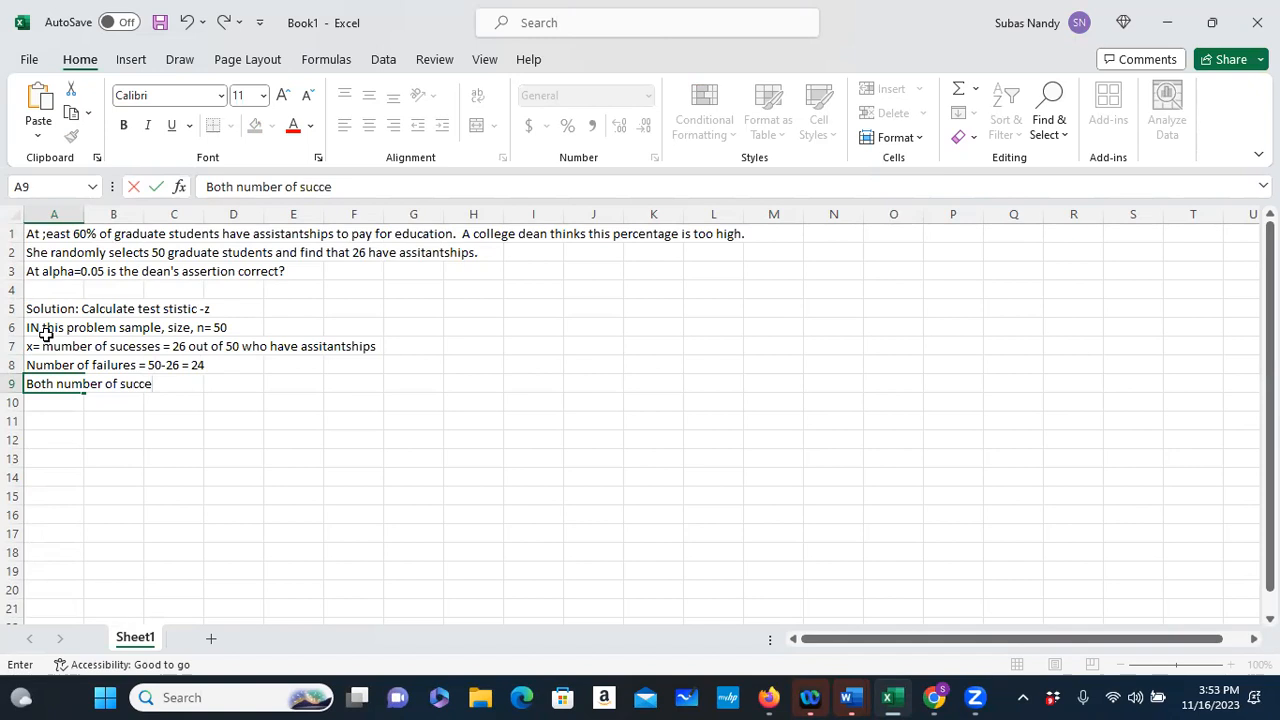
pyautogui.write('sses and number of failures a')
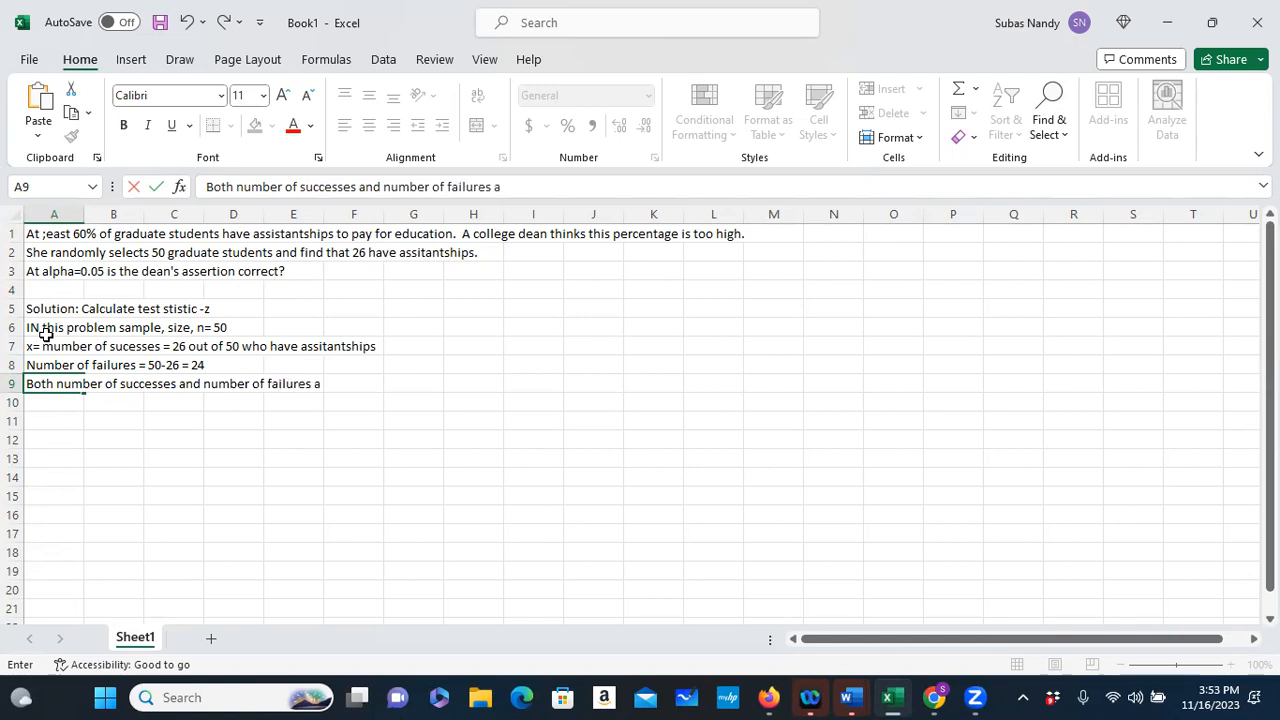
pyautogui.write('re greater than 10')
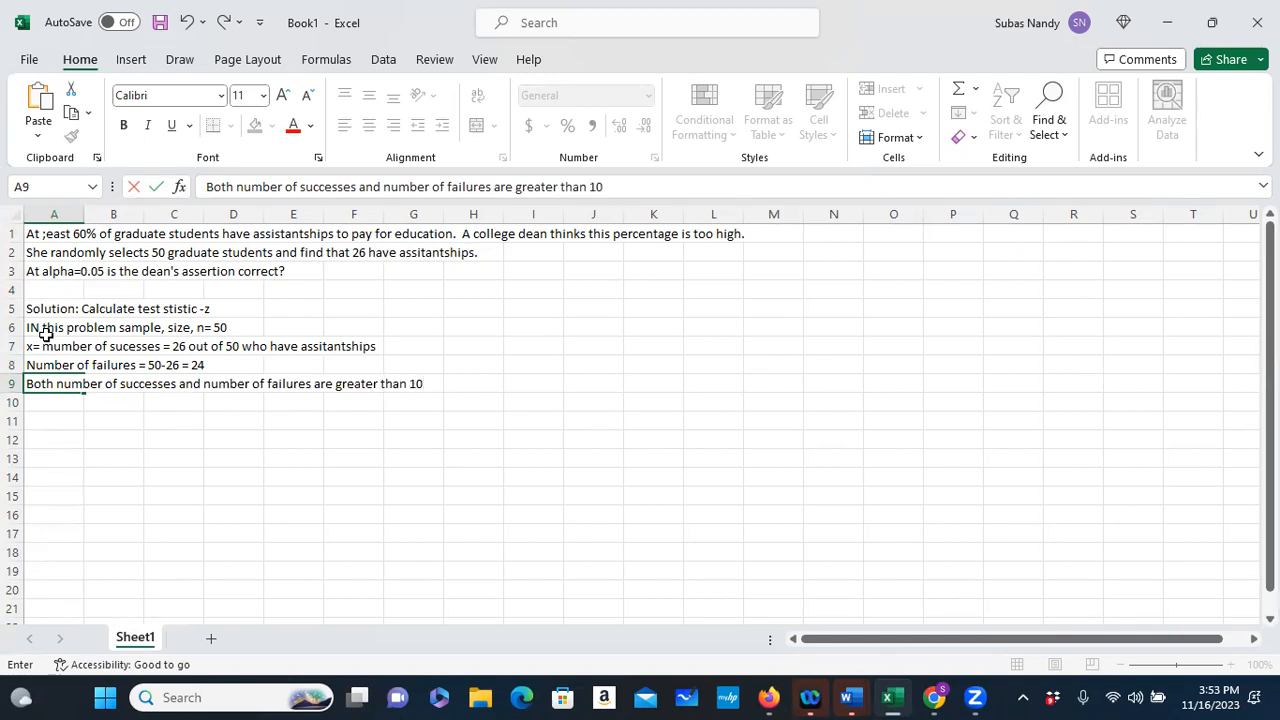
pyautogui.press('Return')
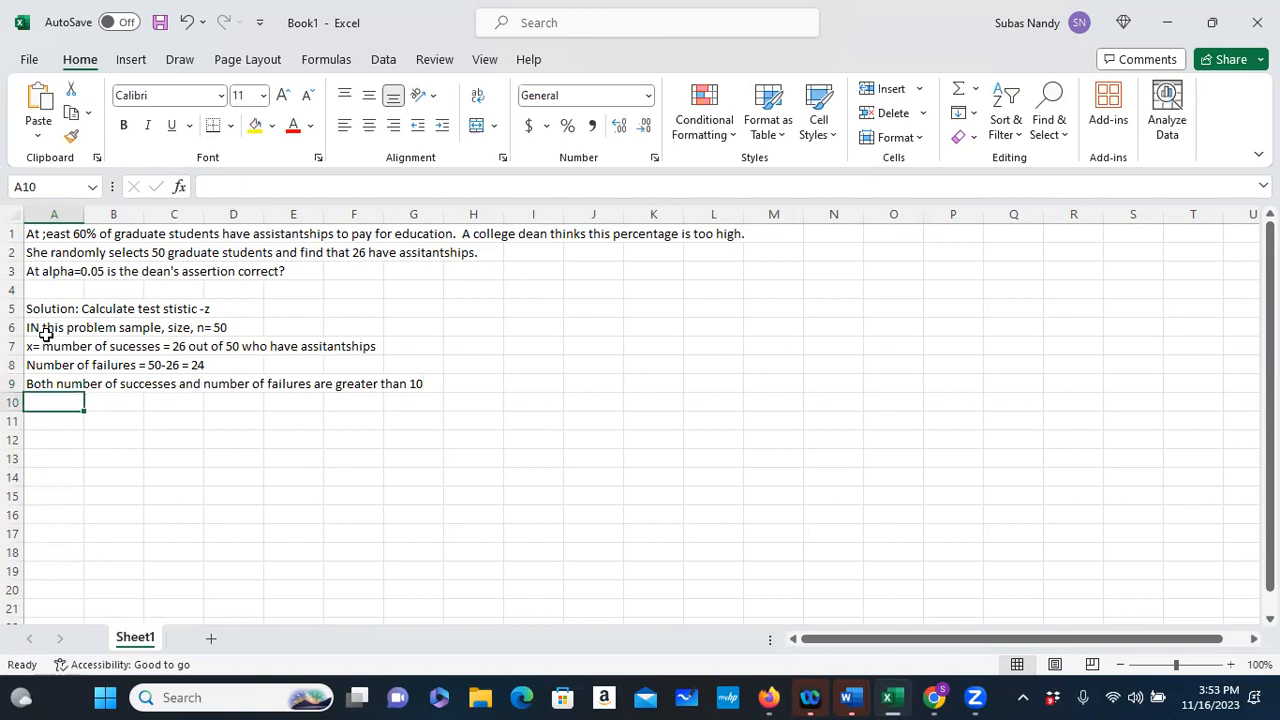
# Step: Enter "This will ensure that the sampling distribution of p-hat (sample proportion) is normal" in cell A10
pyautogui.write('This will ensure that')
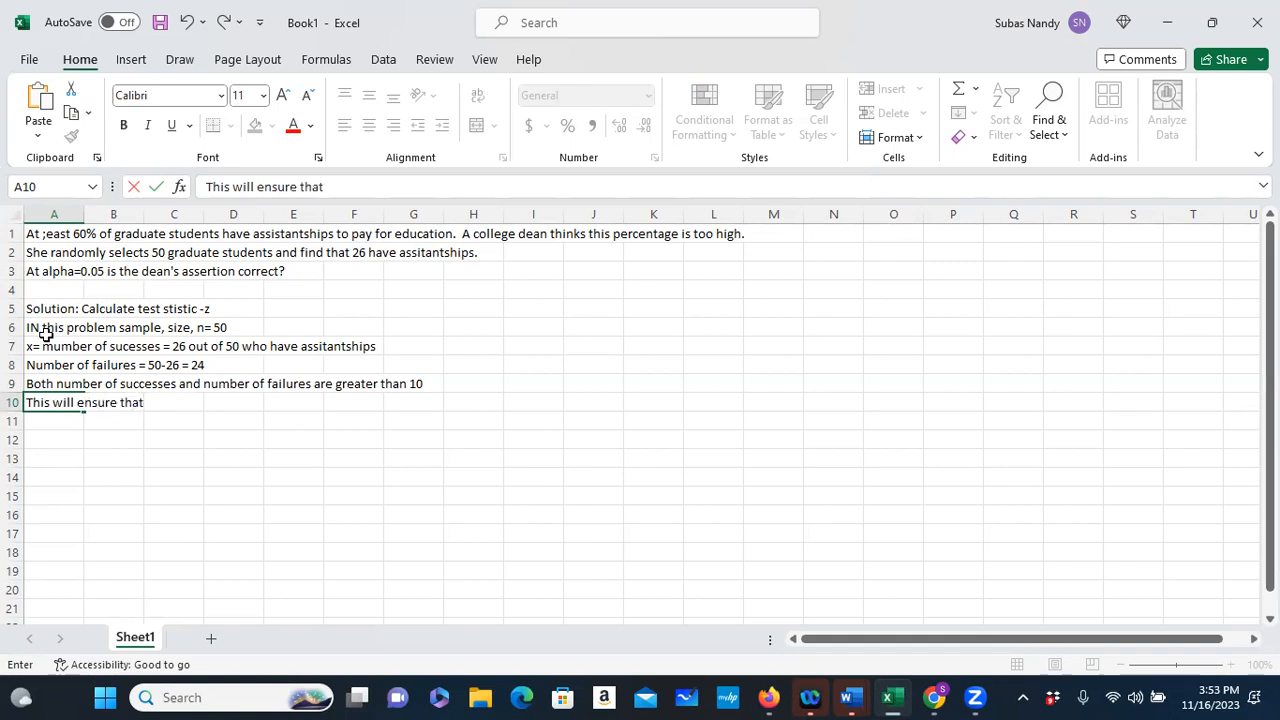
pyautogui.write(' the sampling')
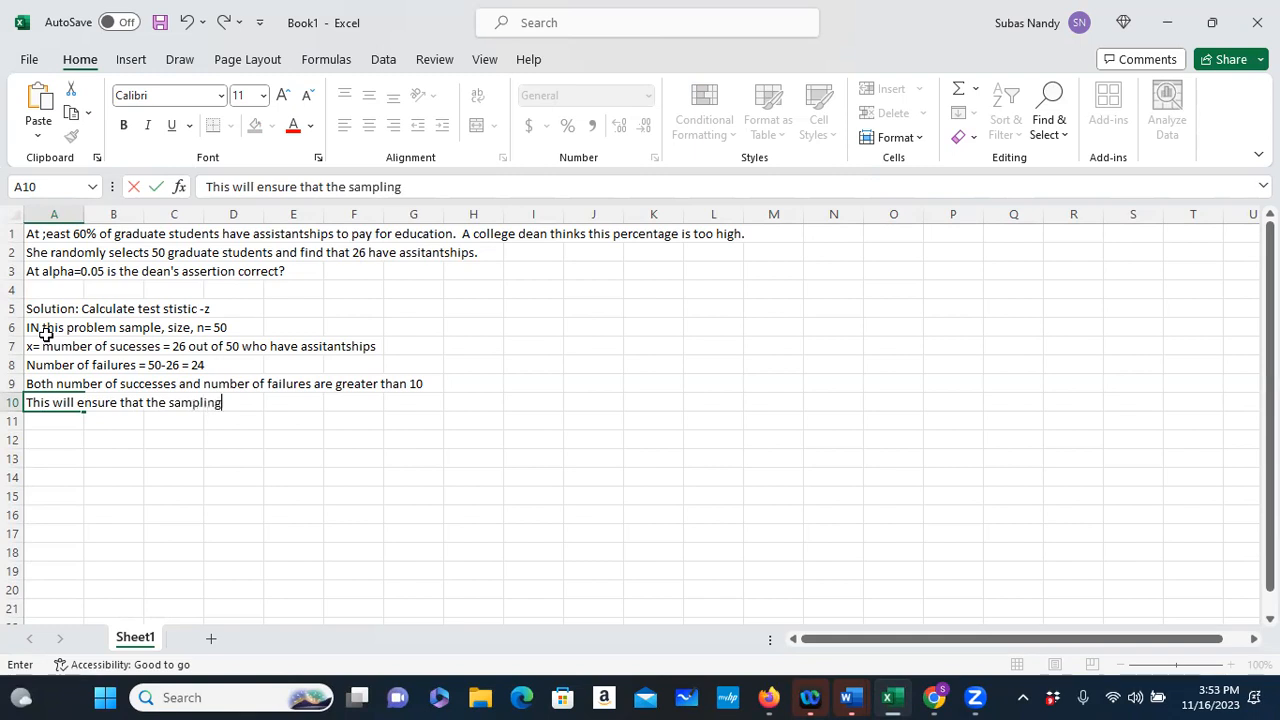
pyautogui.write(' distribution of p-hat (sample')
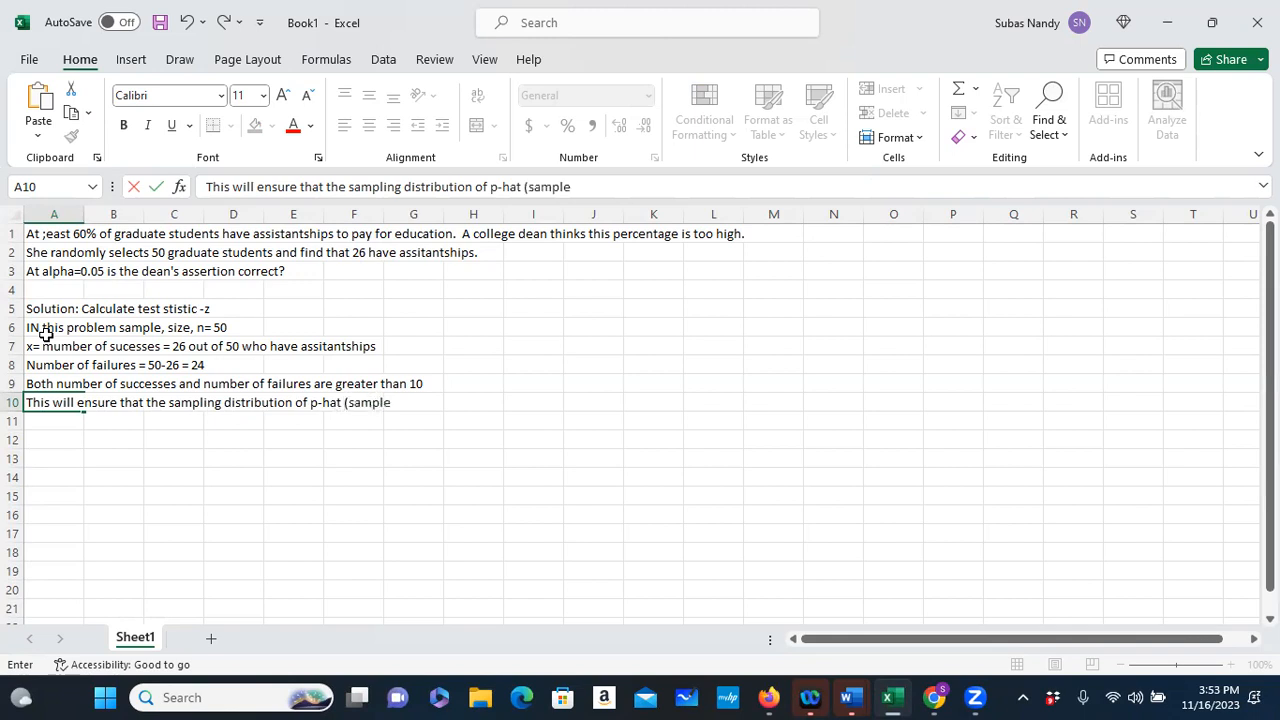
pyautogui.write(' proportion) is normal')
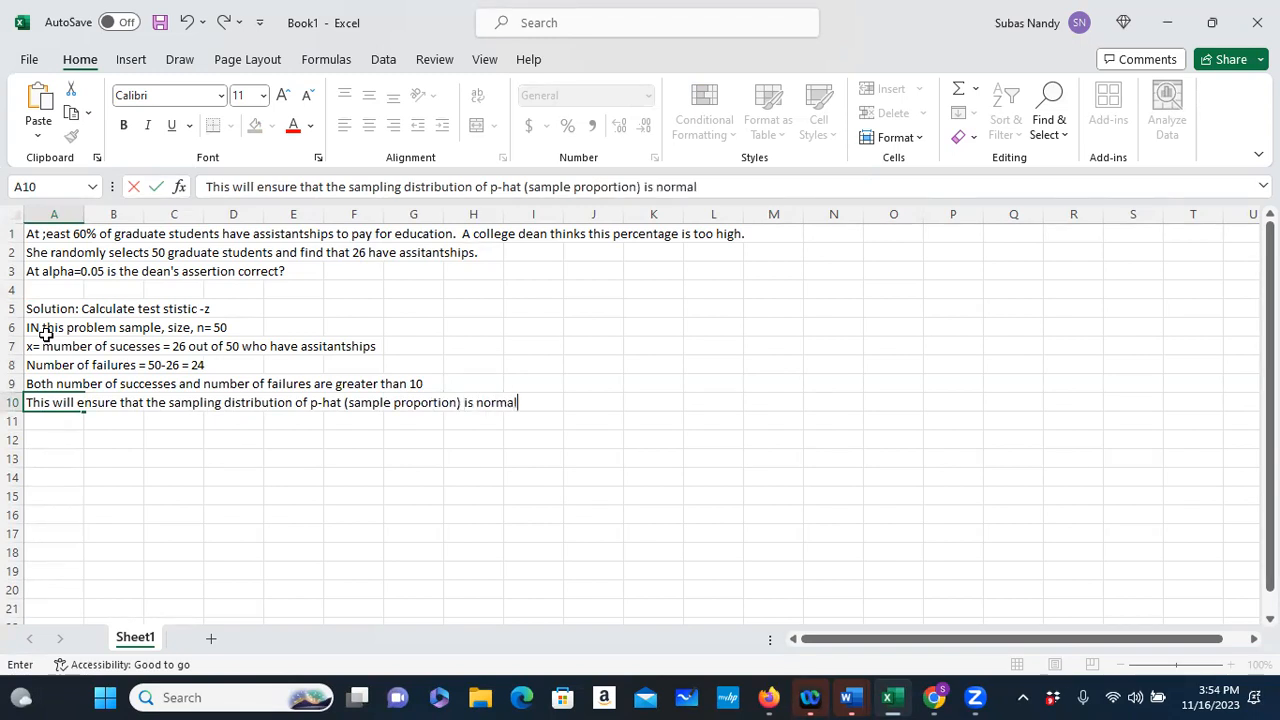
pyautogui.press('Return')
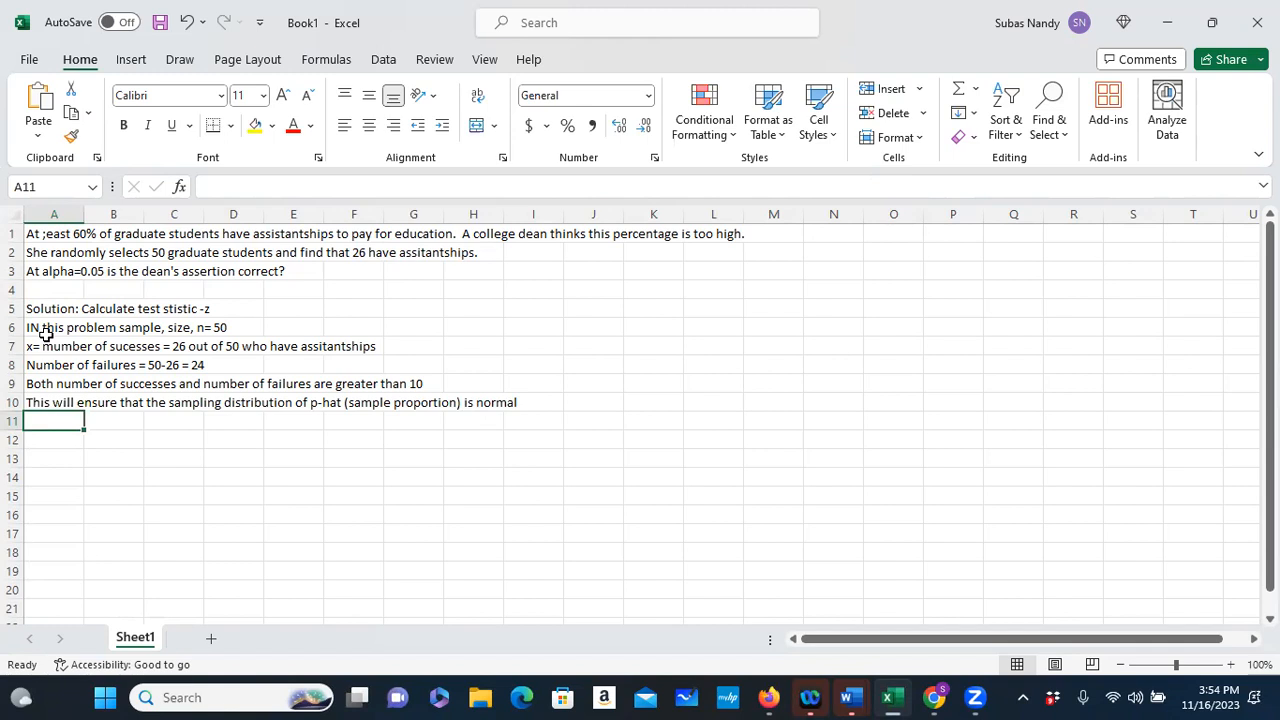
# Step: Enter the null hypothesis line "Null hypothesis: Ho : p =0.60" in cell A11
pyautogui.write('NUk')
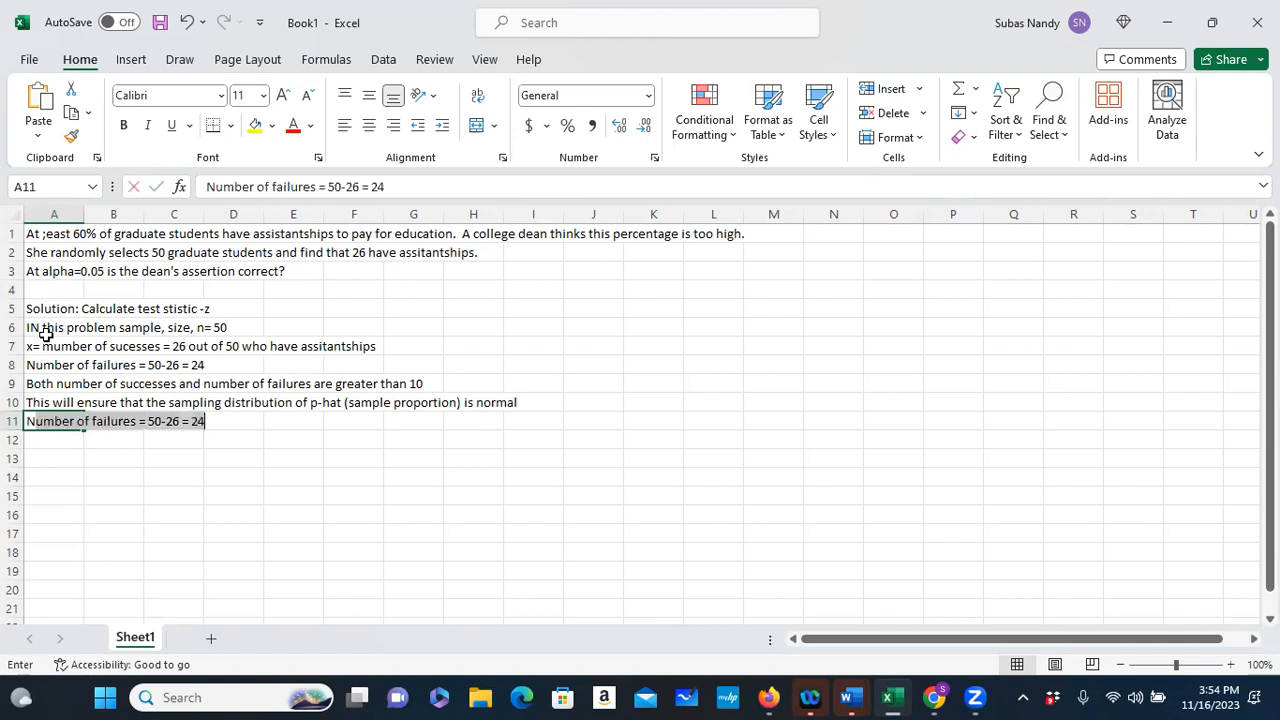
pyautogui.press('BackSpace')
pyautogui.press('BackSpace')
pyautogui.write('ul')
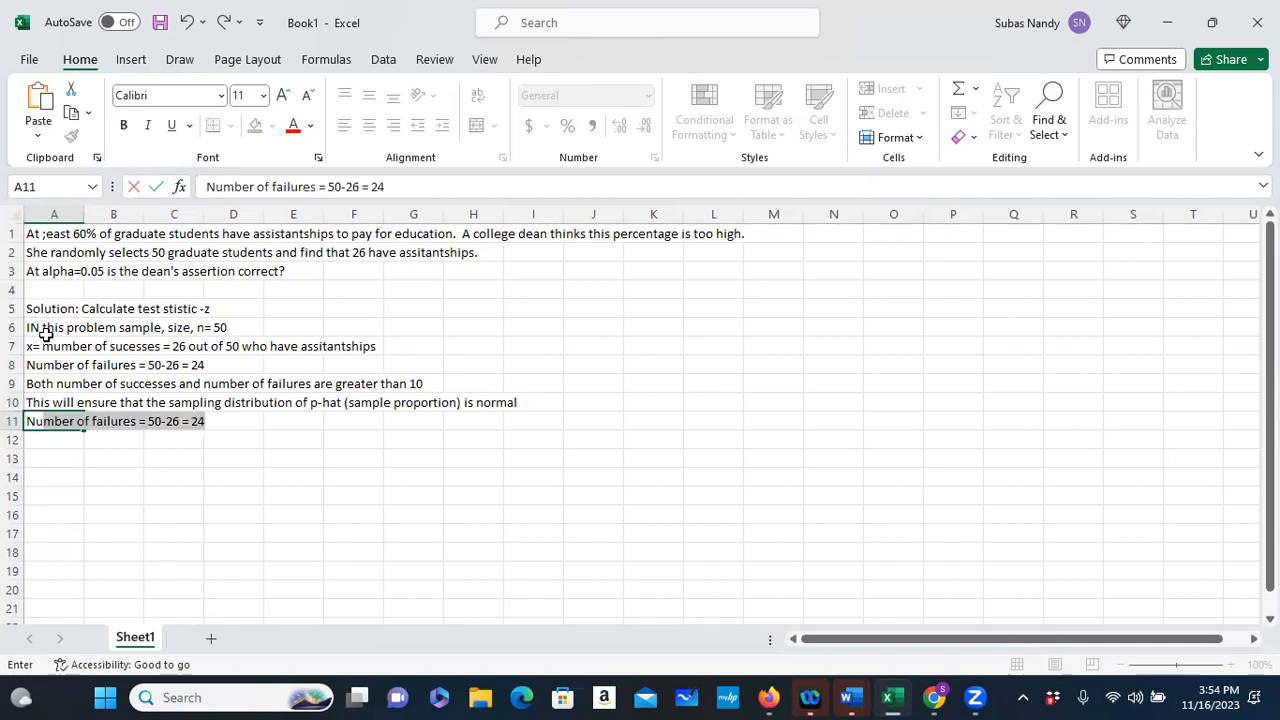
pyautogui.write('l hy')
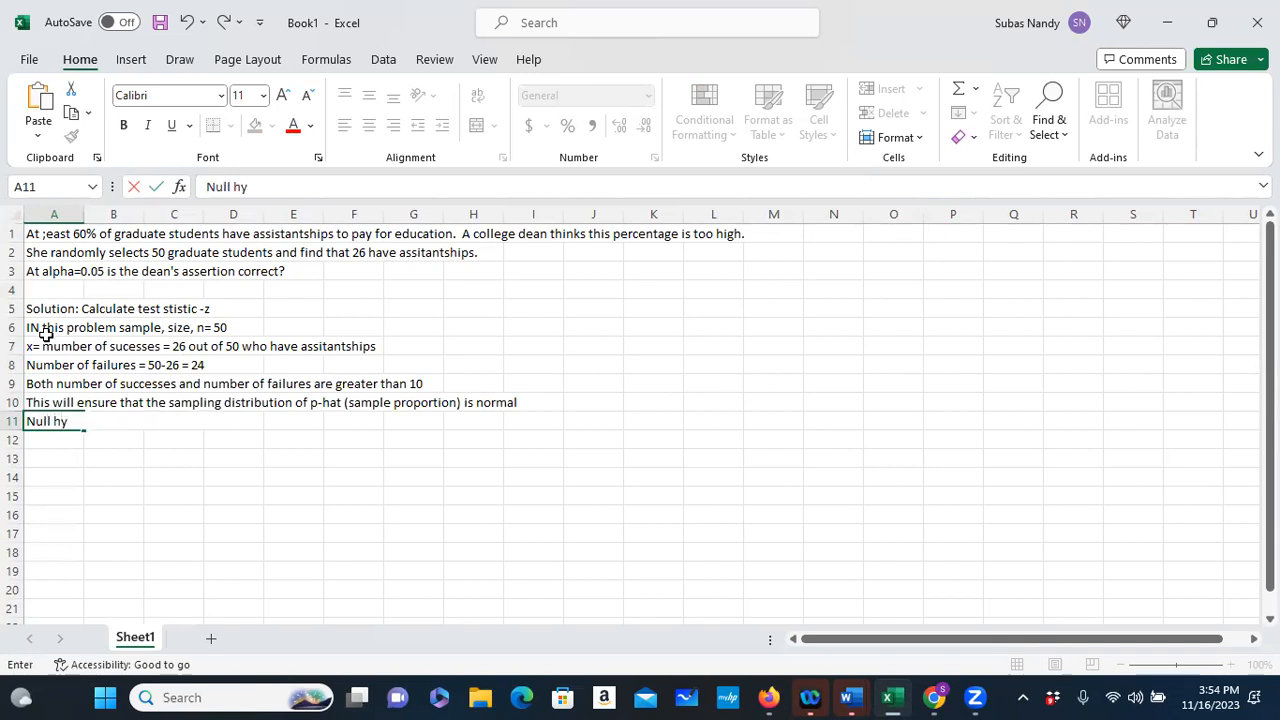
pyautogui.write('pothesis: HO')
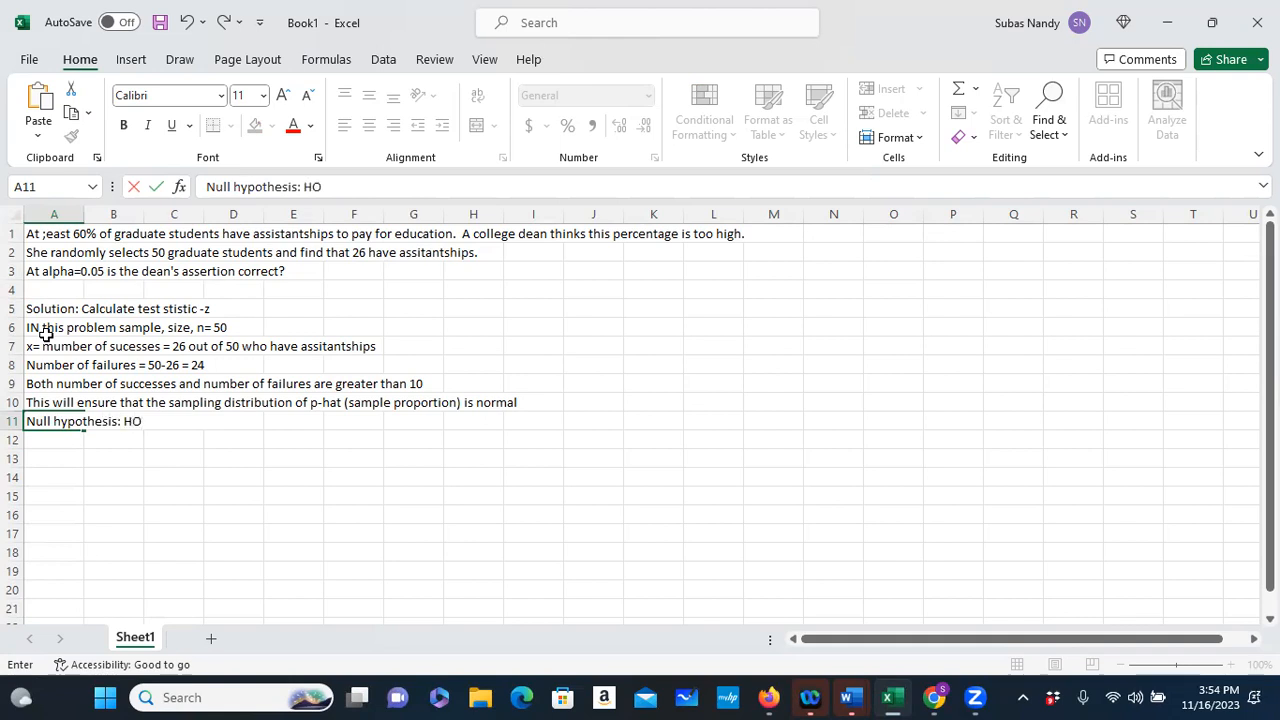
pyautogui.write(': p = 0.60')
pyautogui.press('BackSpace')
pyautogui.press('BackSpace')
pyautogui.press('BackSpace')
pyautogui.press('BackSpace')
pyautogui.press('BackSpace')
pyautogui.press('BackSpace')
pyautogui.press('BackSpace')
pyautogui.press('BackSpace')
pyautogui.press('BackSpace')
pyautogui.press('BackSpace')
pyautogui.press('BackSpace')
pyautogui.write('0')
pyautogui.press('BackSpace')
pyautogui.write('o : p')
pyautogui.write('=0.60')
pyautogui.press('Return')
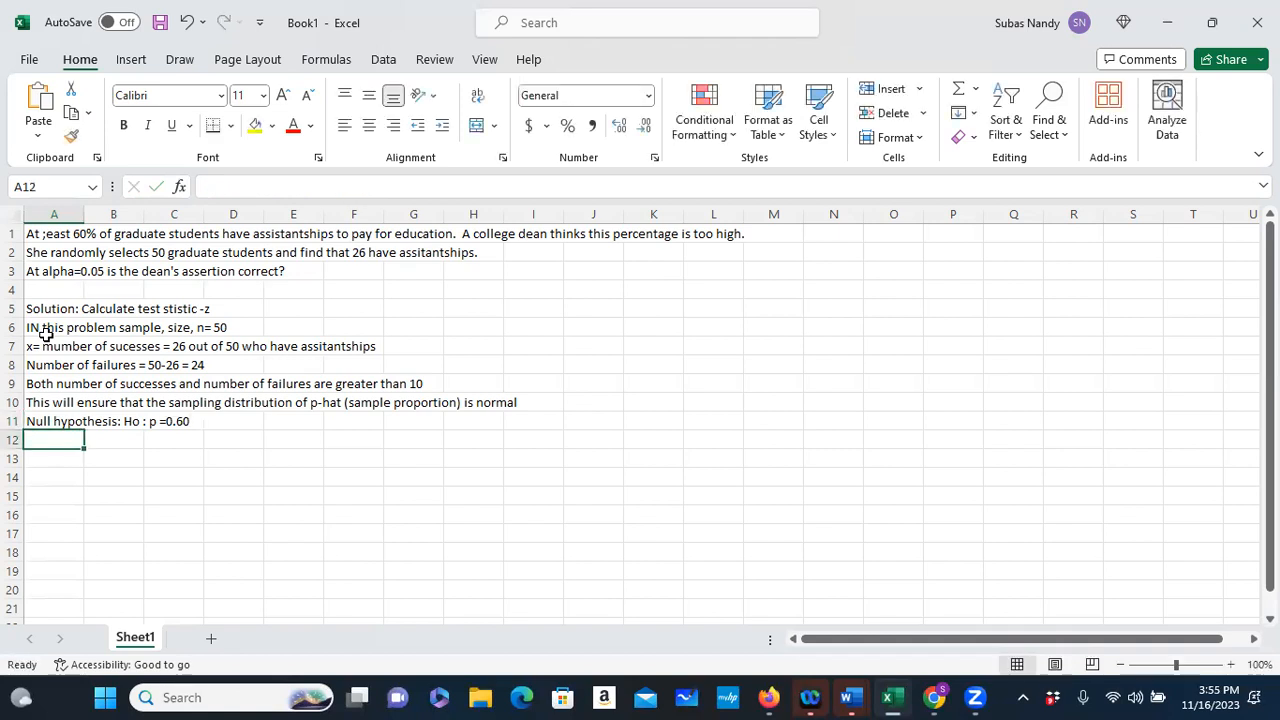
# Step: Enter the alternate hypothesis line "Alternate hYpothesis: Ha: p < 0.6" in cell A12
pyautogui.write('Alternate')
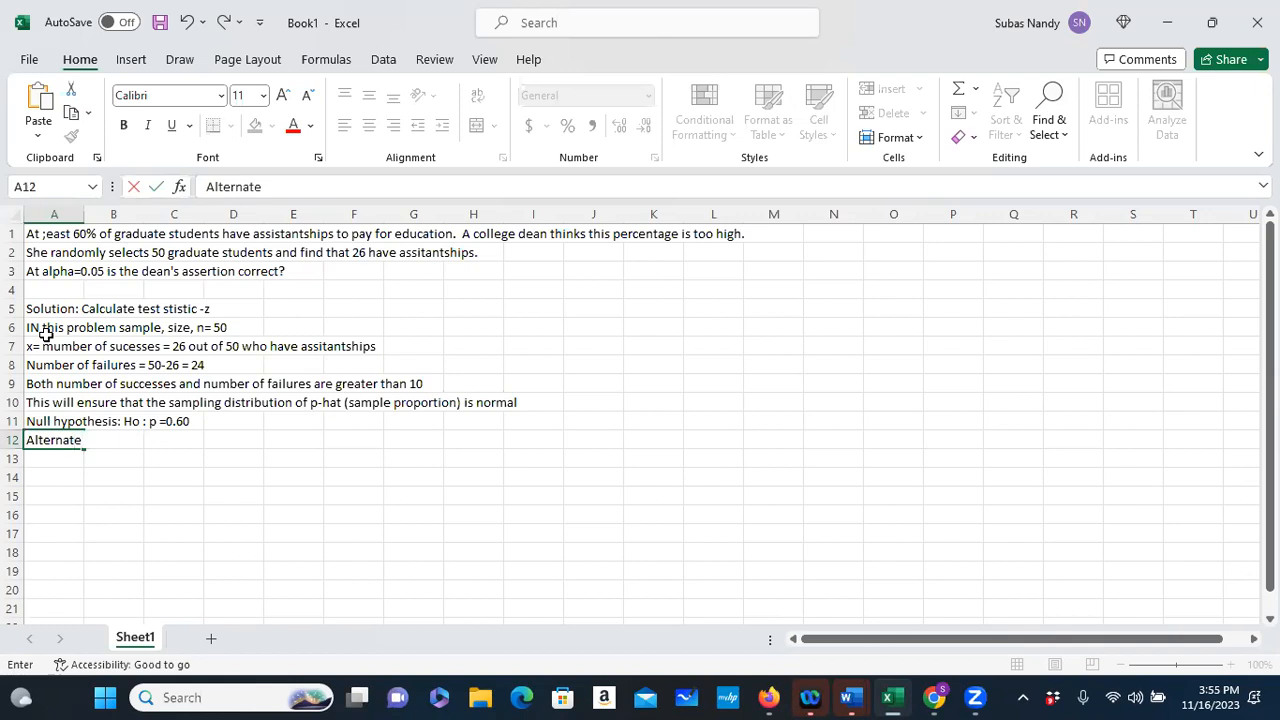
pyautogui.write(' hYpothesis')
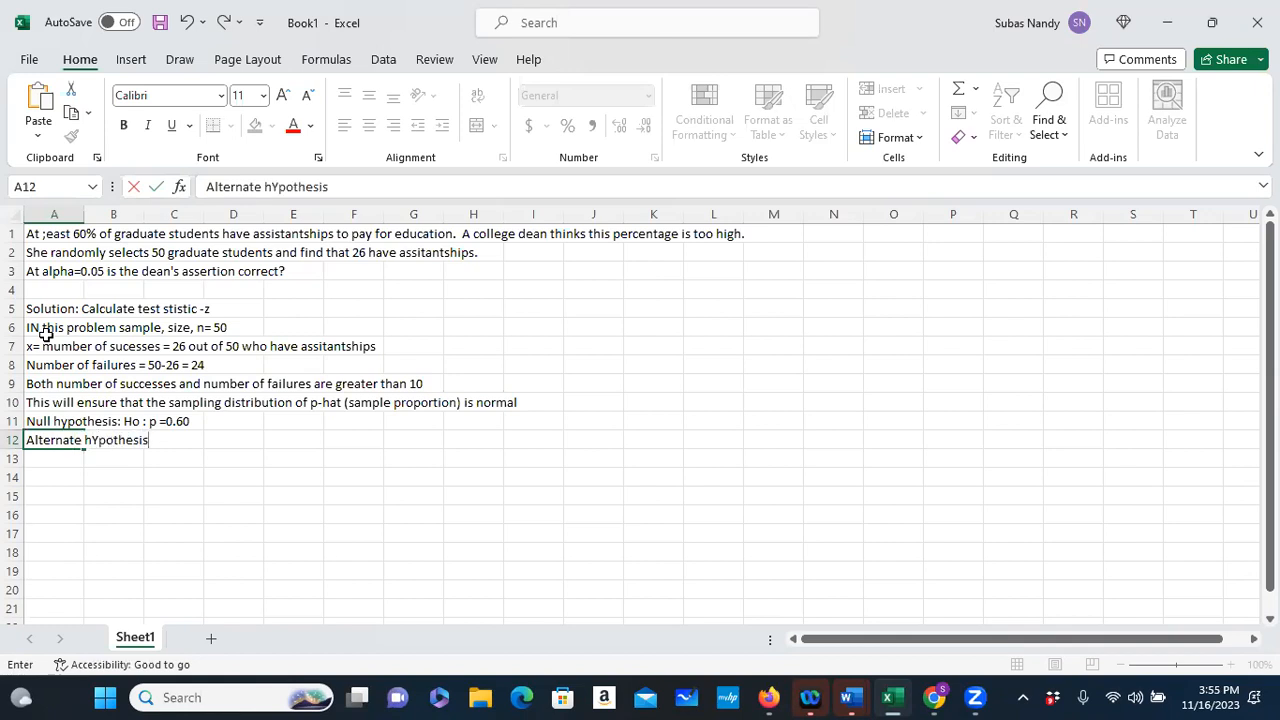
pyautogui.write(': Ha: p < 0.6')
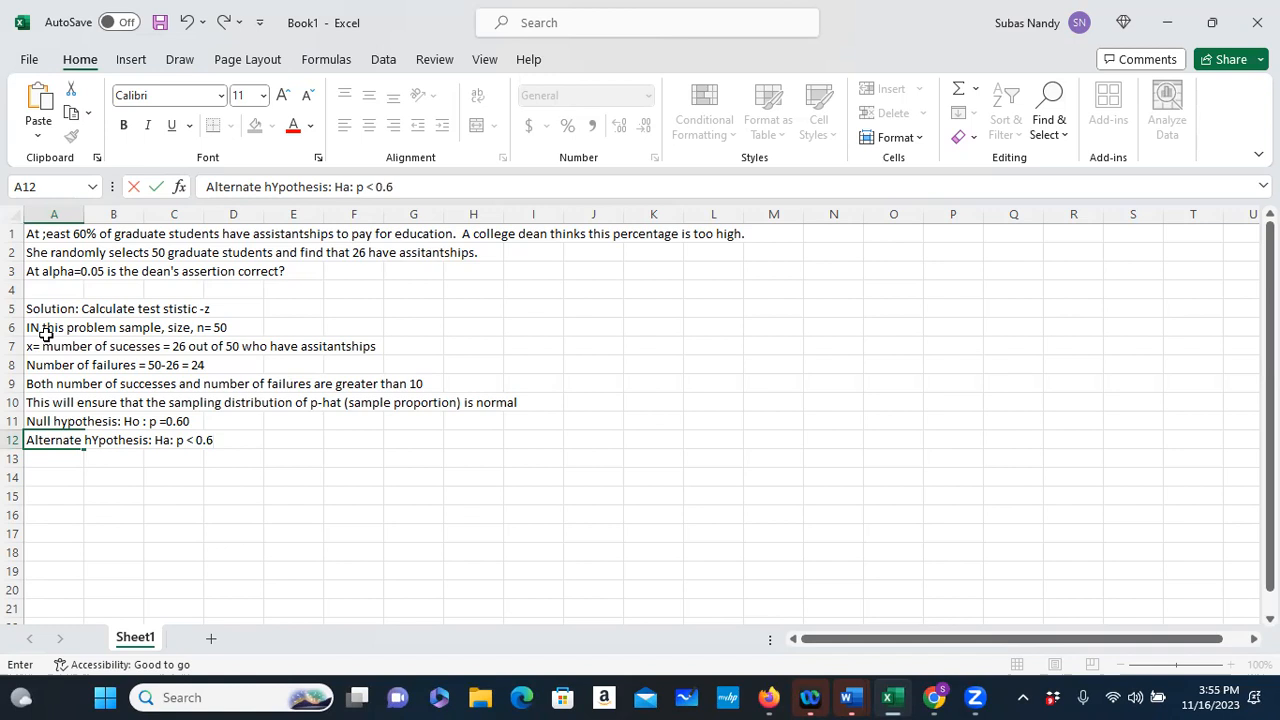
pyautogui.press('Return')
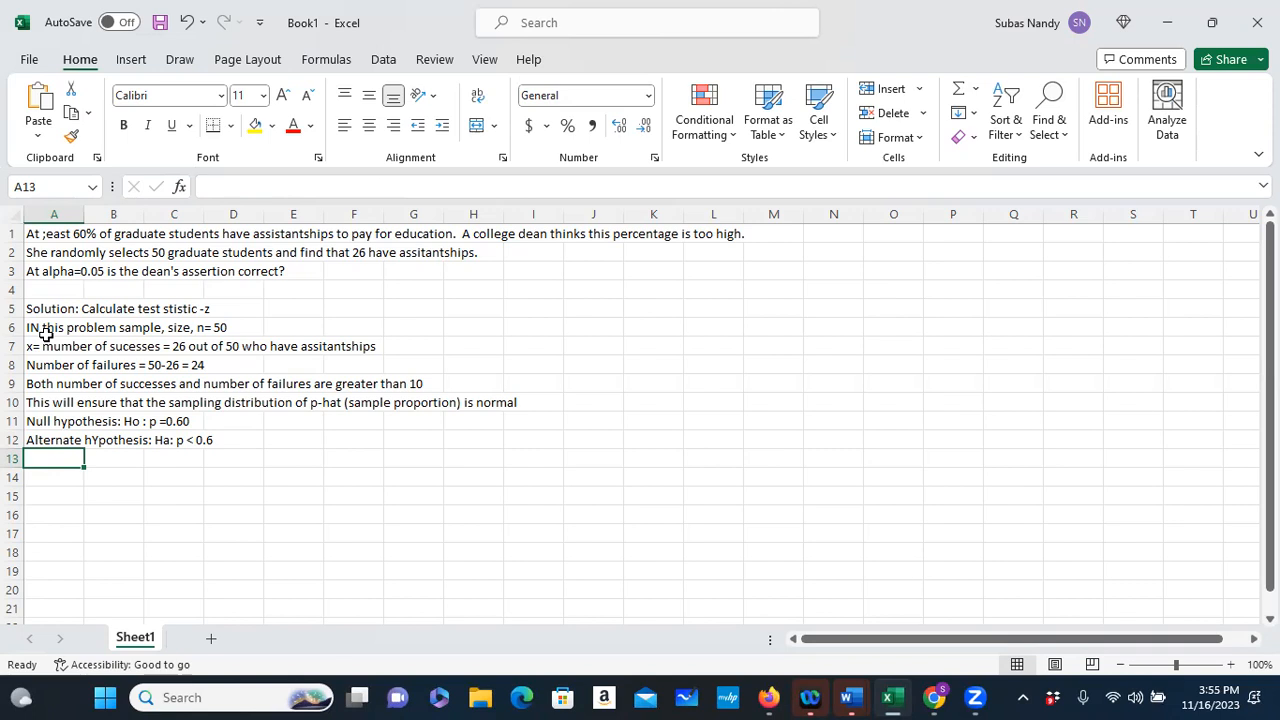
# Step: Correct the capital Y in the alternate hypothesis line so the word reads "hypothesis"
pyautogui.click(62, 440)
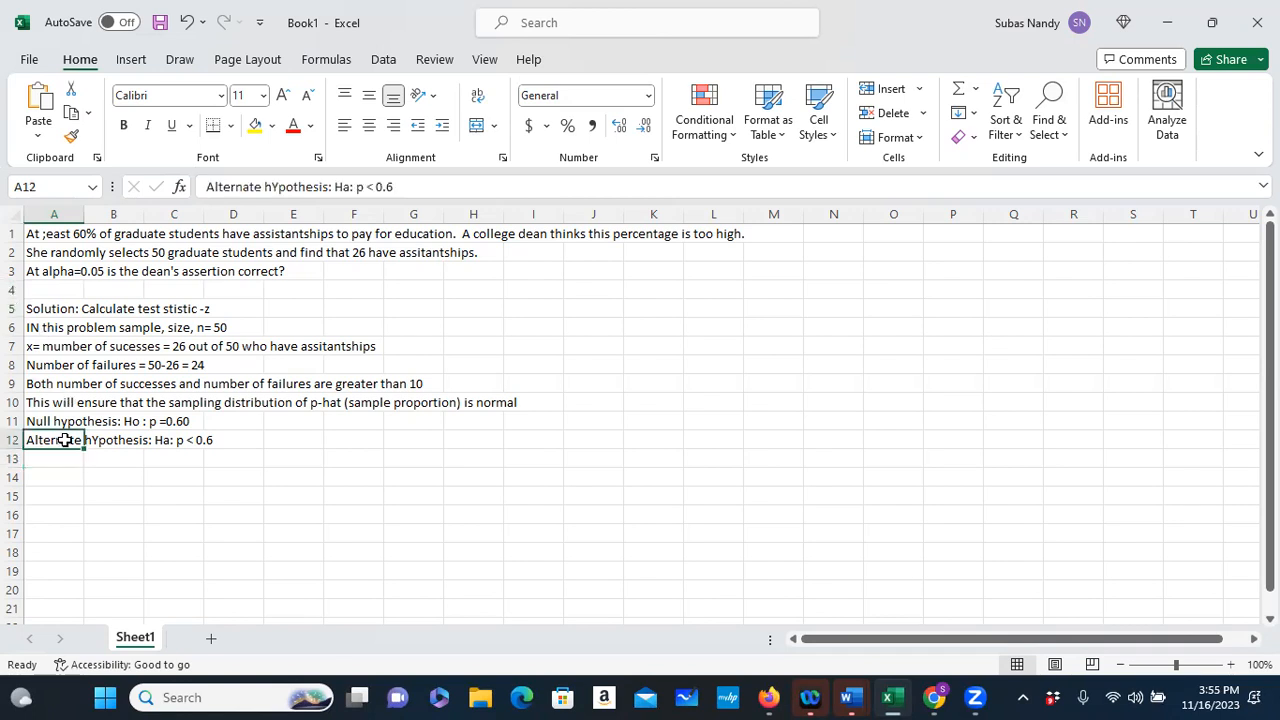
pyautogui.click(278, 188)
pyautogui.press('BackSpace')
pyautogui.write('y')
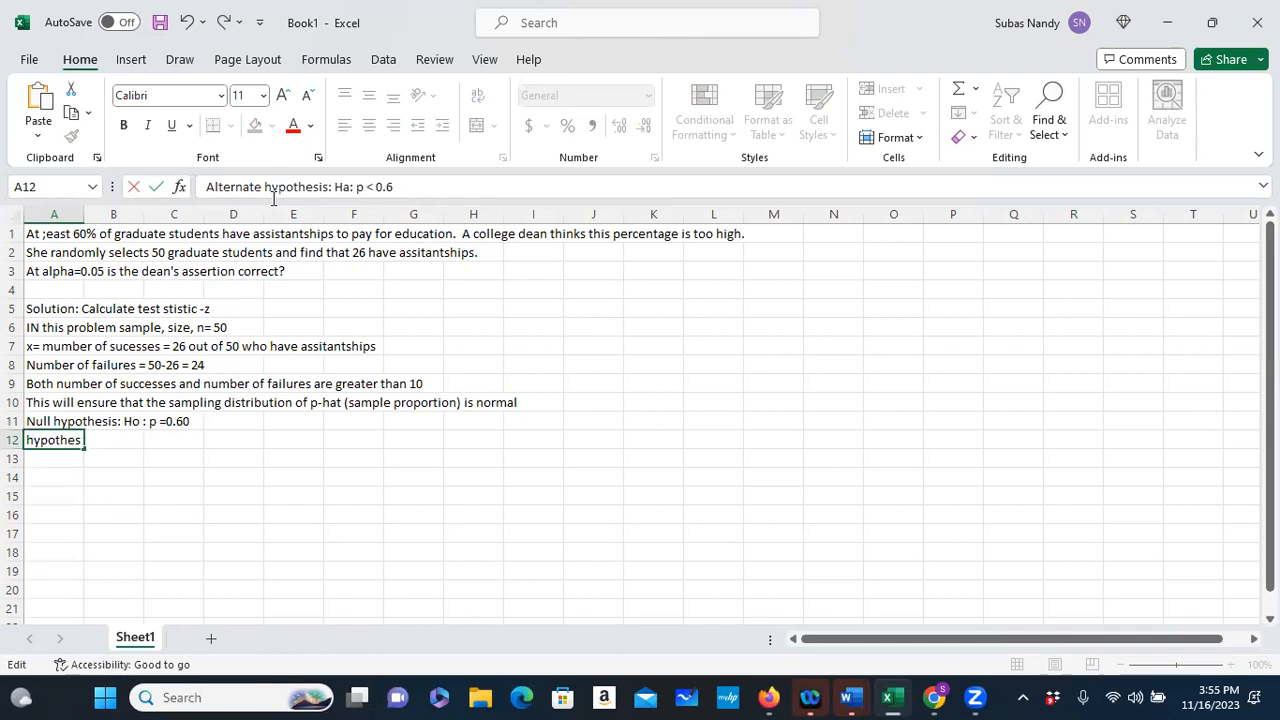
pyautogui.press('Return')
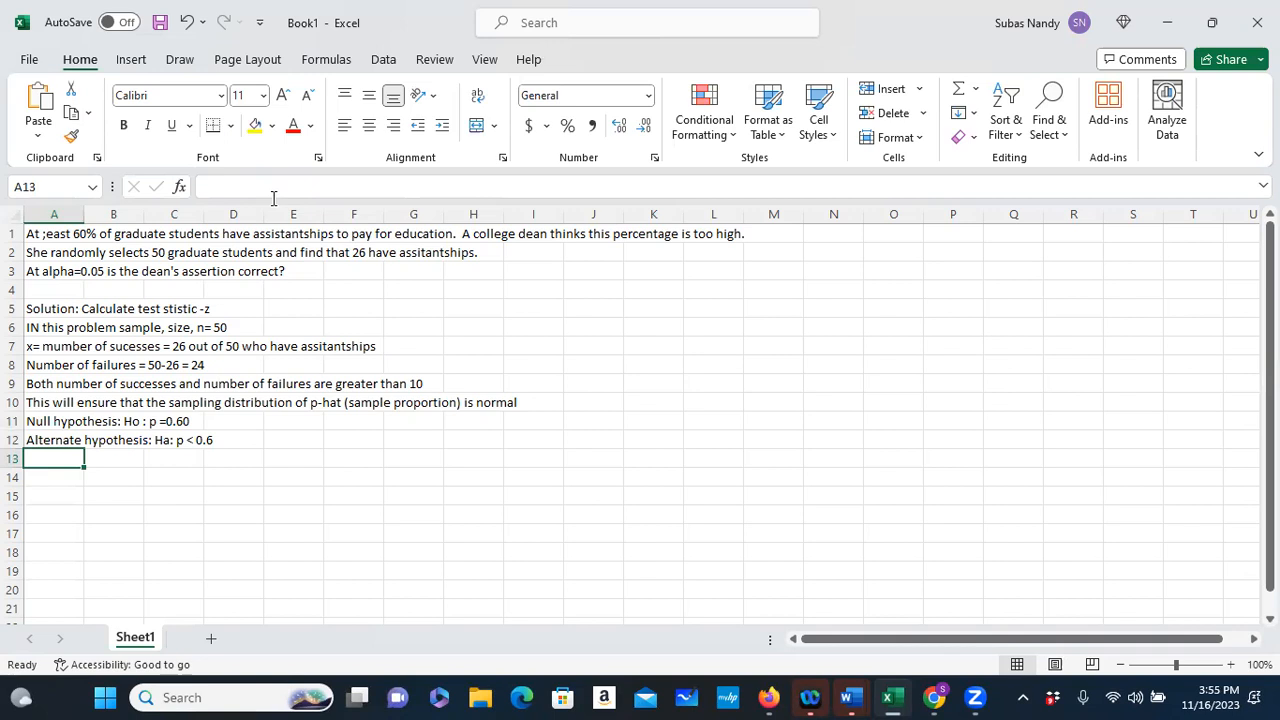
# Step: Enter the label "Calculate sample proportion, p-hat = x/n" in cell A13
pyautogui.write('Calculate')
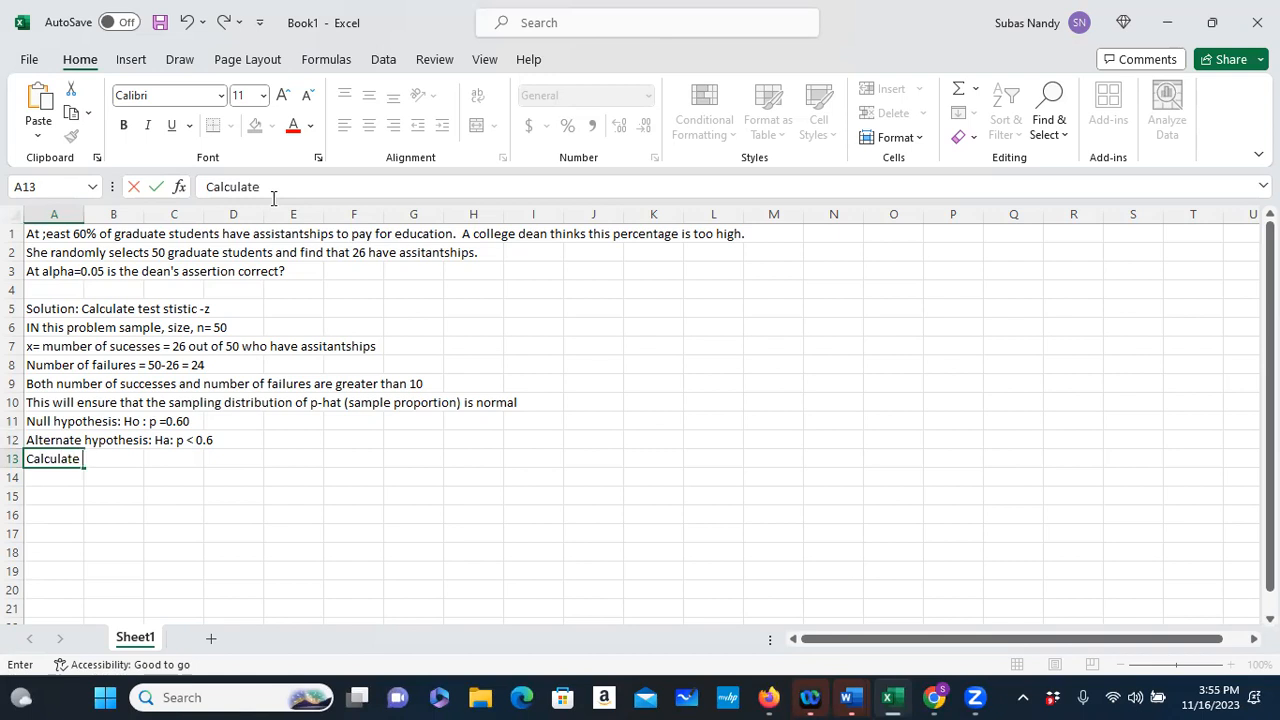
pyautogui.write(' sample proportion')
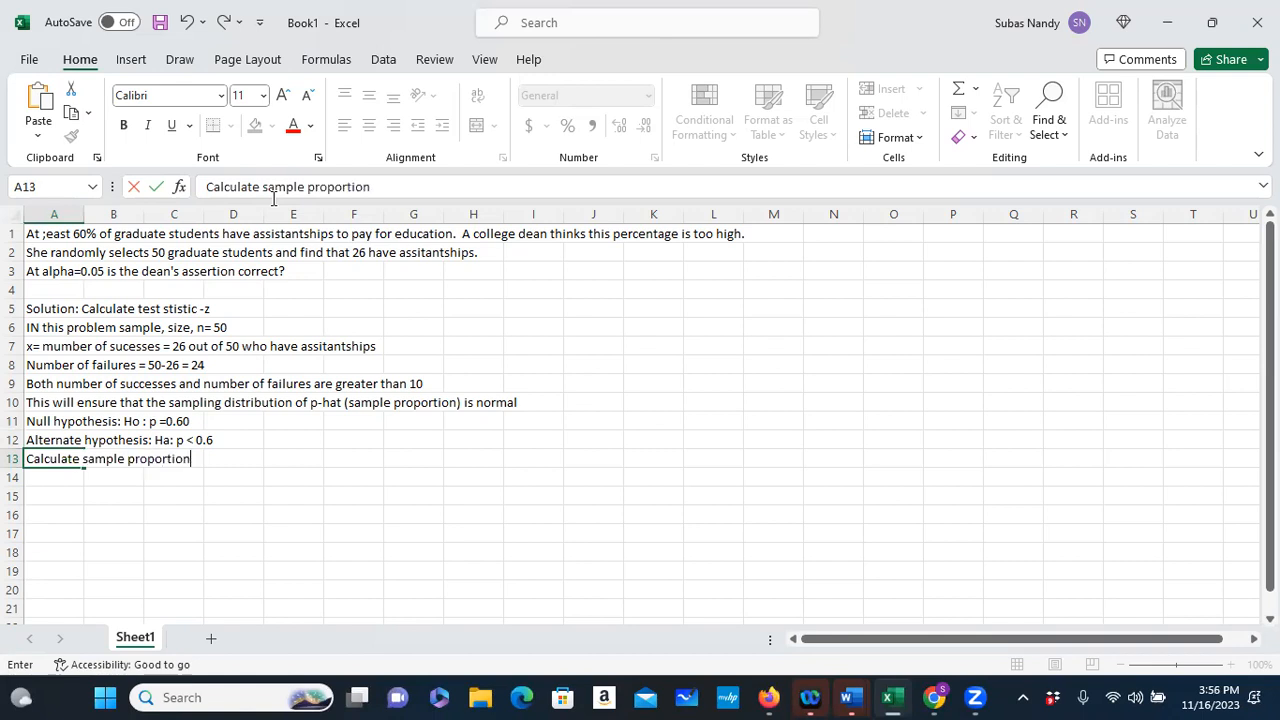
pyautogui.write(', p-hat =x/n =')
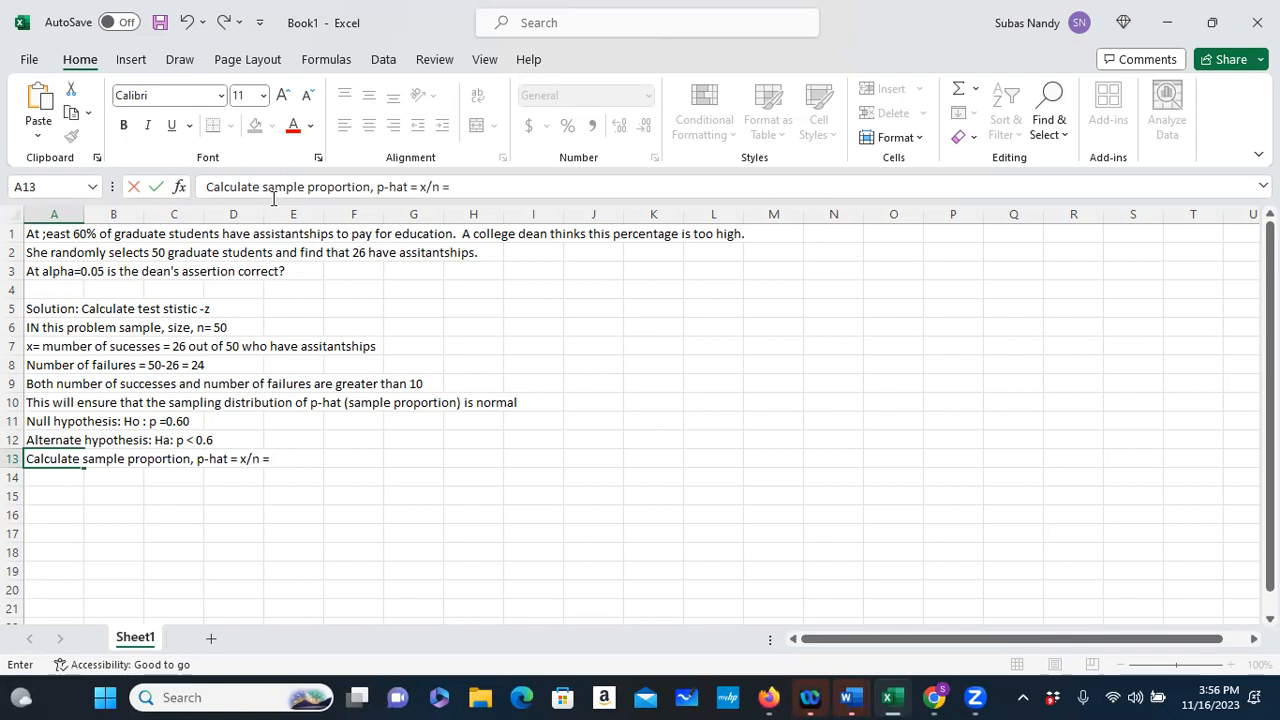
pyautogui.write(' 2')
pyautogui.write('6')
pyautogui.write('/')
pyautogui.write('50')
pyautogui.press('BackSpace')
pyautogui.press('BackSpace')
pyautogui.press('BackSpace')
pyautogui.press('BackSpace')
pyautogui.press('BackSpace')
pyautogui.press('BackSpace')
pyautogui.press('BackSpace')
pyautogui.click(115, 475)
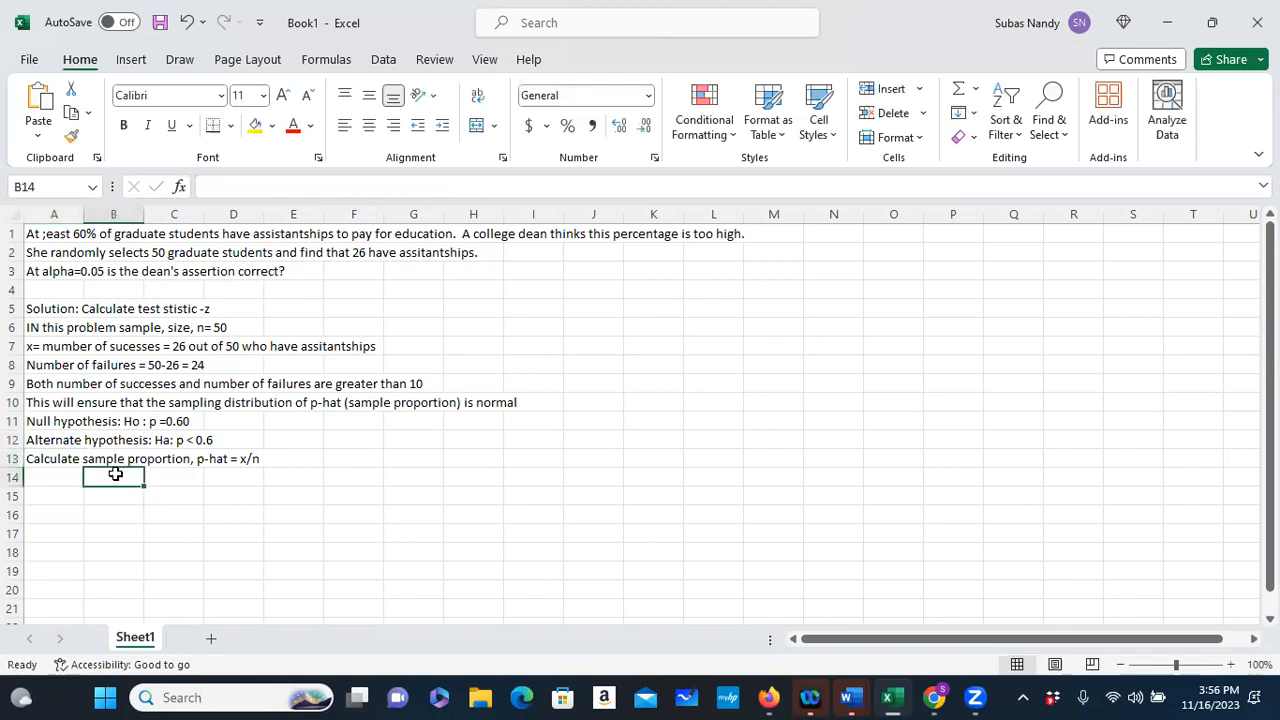
# Step: Calculate the sample proportion in cell E13 with the formula =26/50
pyautogui.click(293, 461)
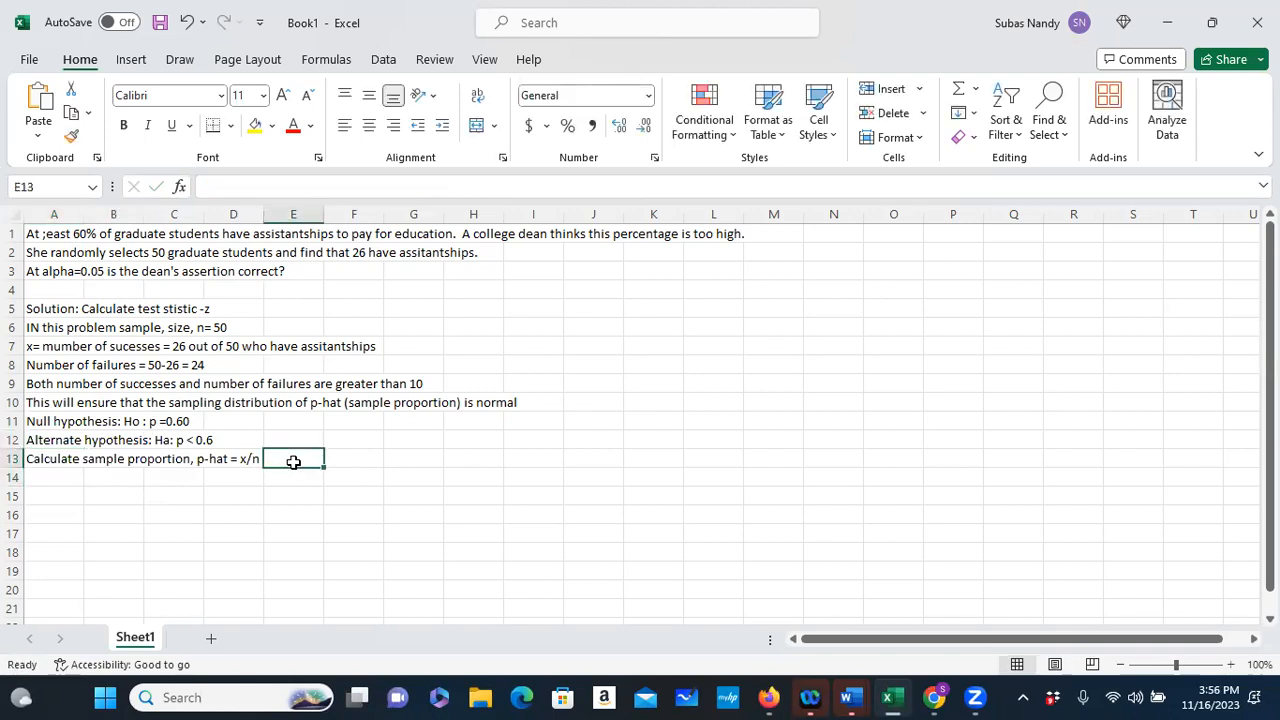
pyautogui.write('=26/')
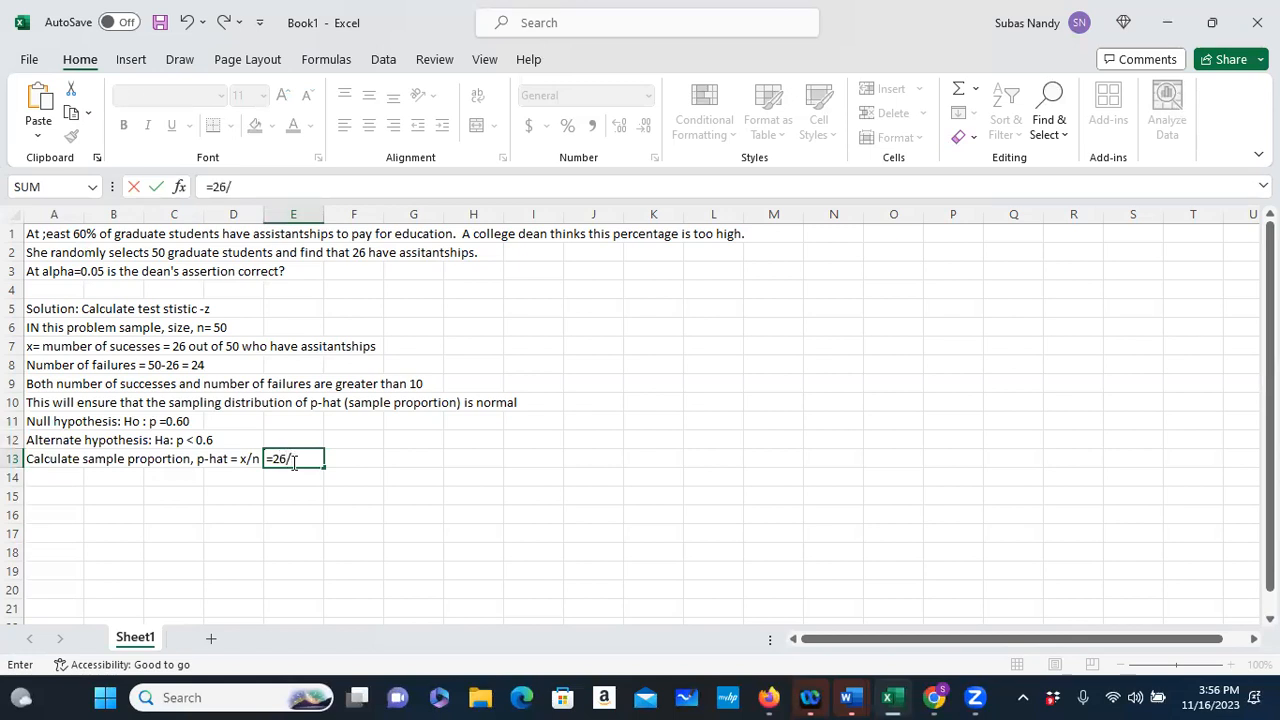
pyautogui.write('50')
pyautogui.press('Return')
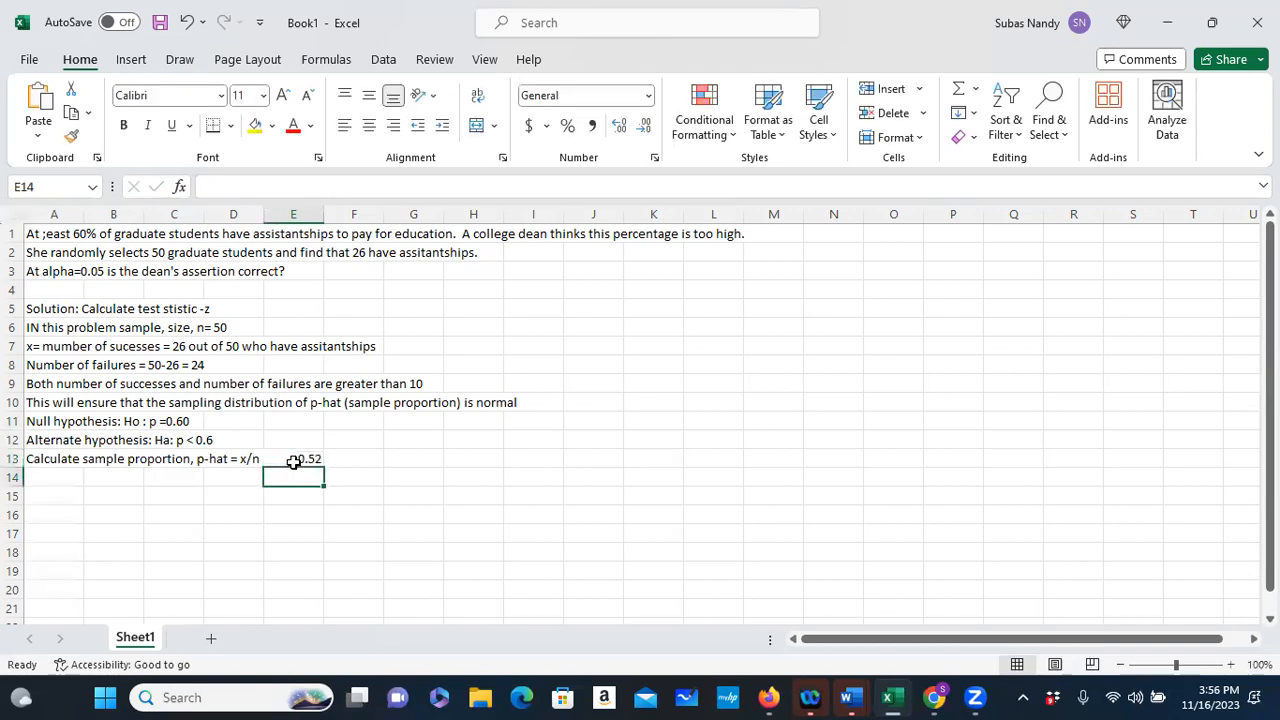
# Step: Enter "Sampling distribution has a mean of p =0.6" in cell A14
pyautogui.click(44, 476)
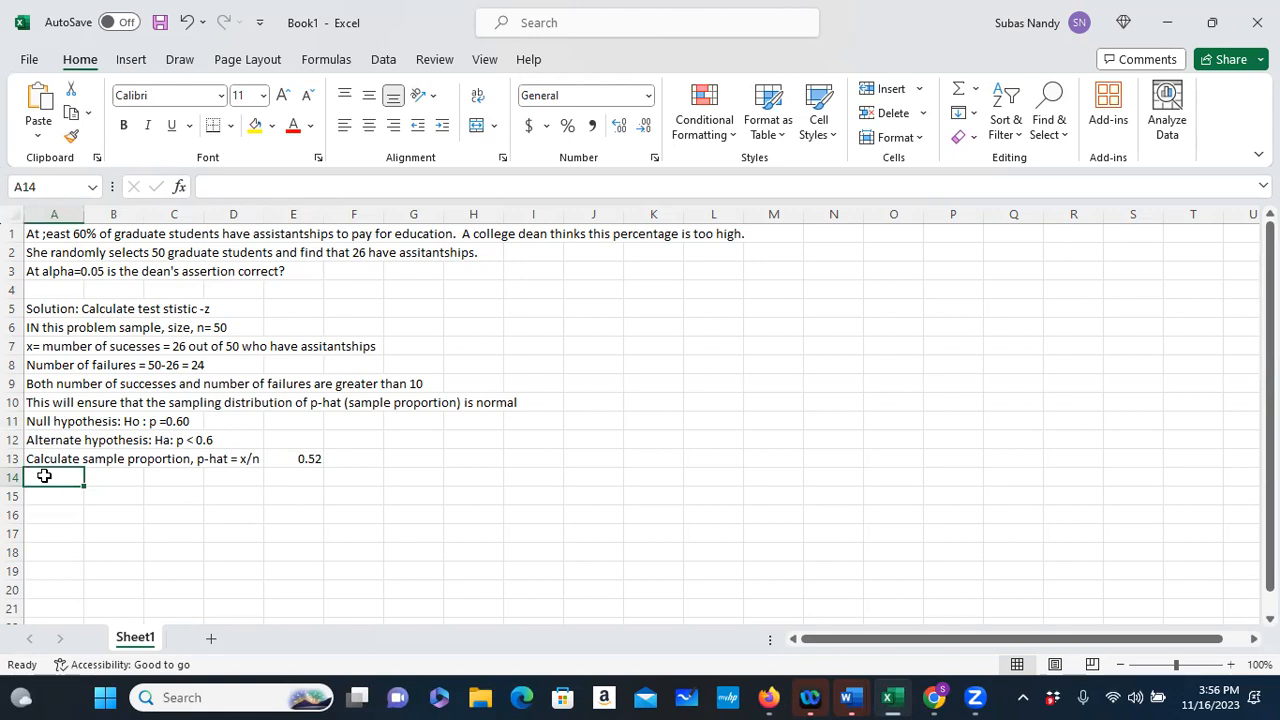
pyautogui.write('Sampling')
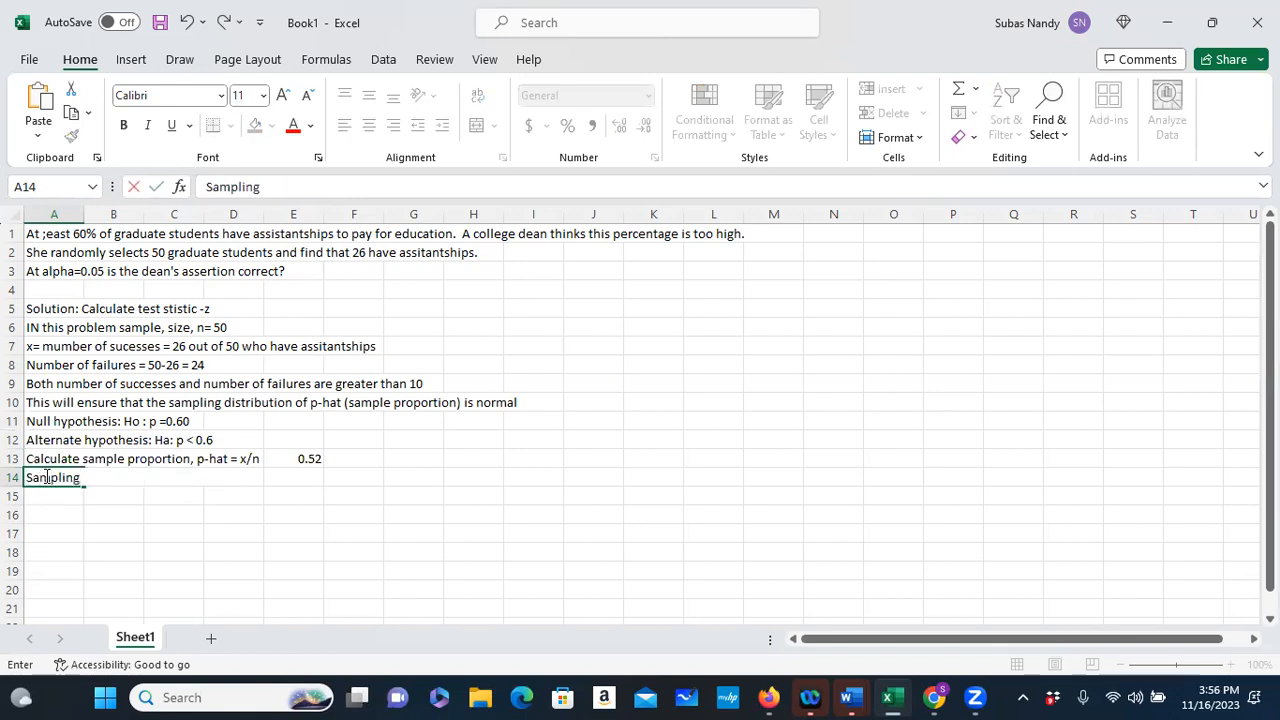
pyautogui.write(' distributi')
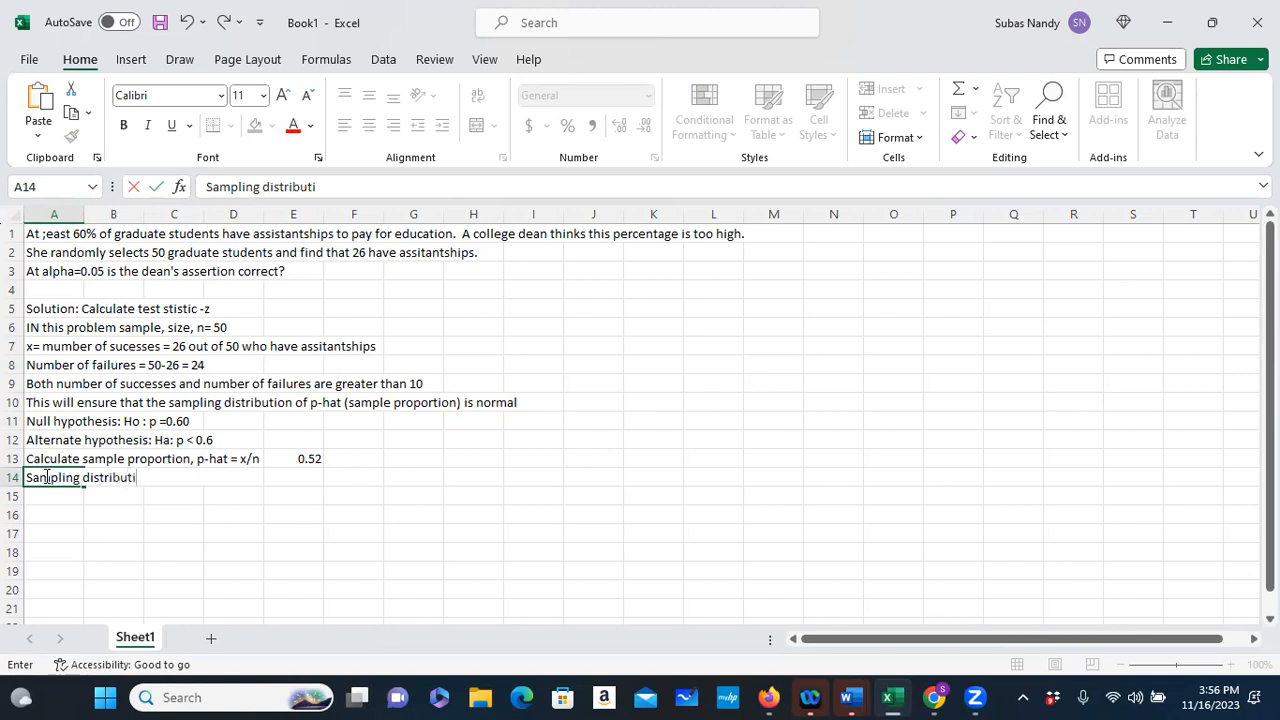
pyautogui.write('on has a mean o')
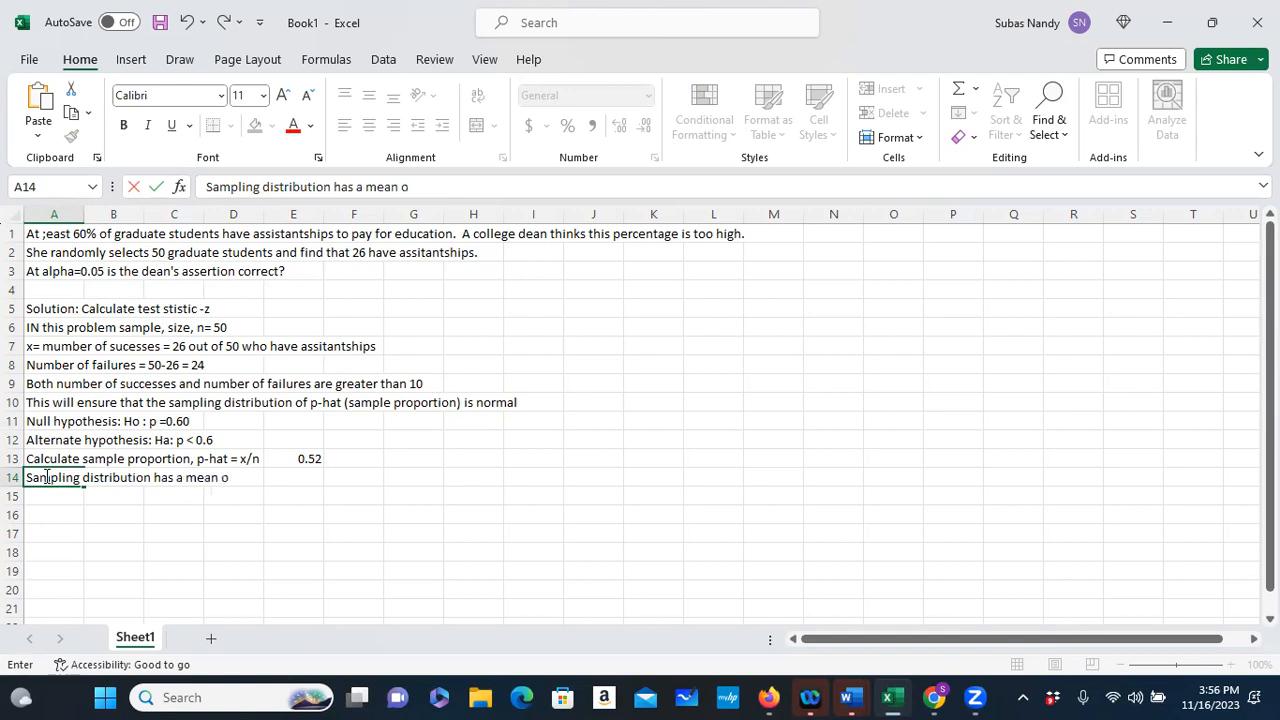
pyautogui.write('f p =0.9')
pyautogui.press('BackSpace')
pyautogui.write('8')
pyautogui.press('BackSpace')
pyautogui.write('6')
pyautogui.press('Return')
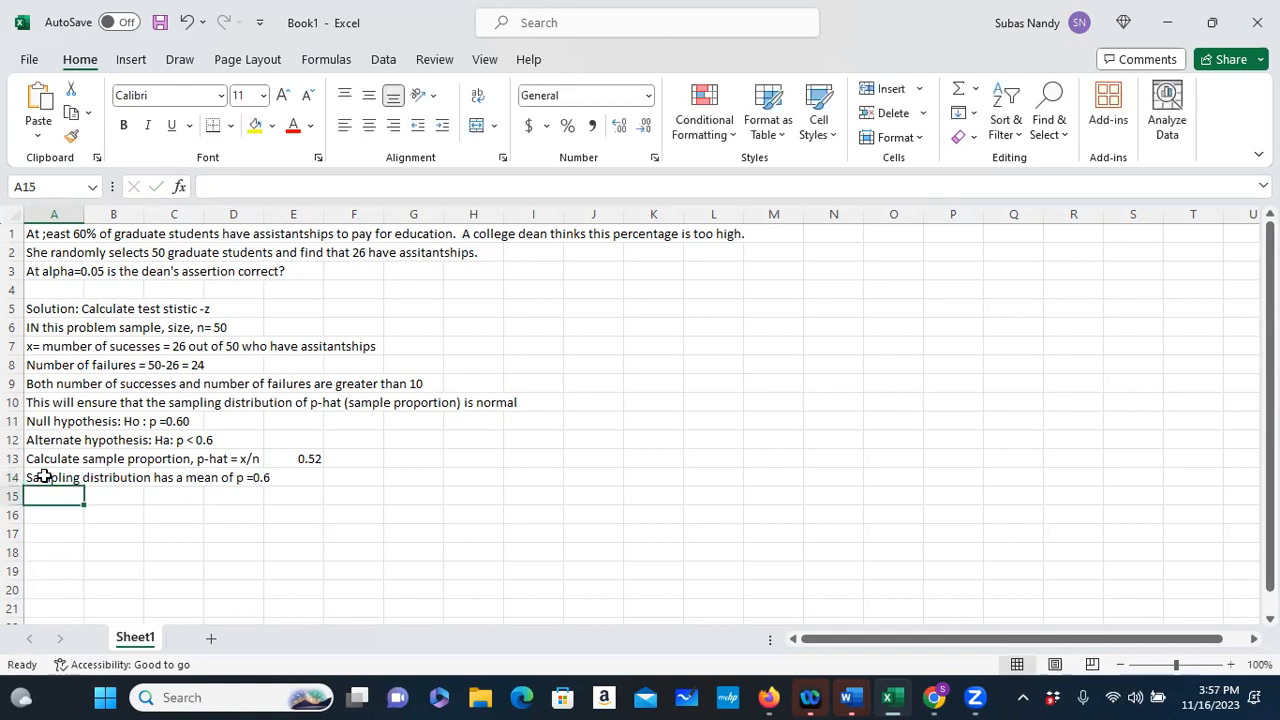
# Step: Enter the label "Standard Error or Standard deviation of p-hat = Sq root (p&(1-p))/n" in cell A15
pyautogui.write('Standard Error')
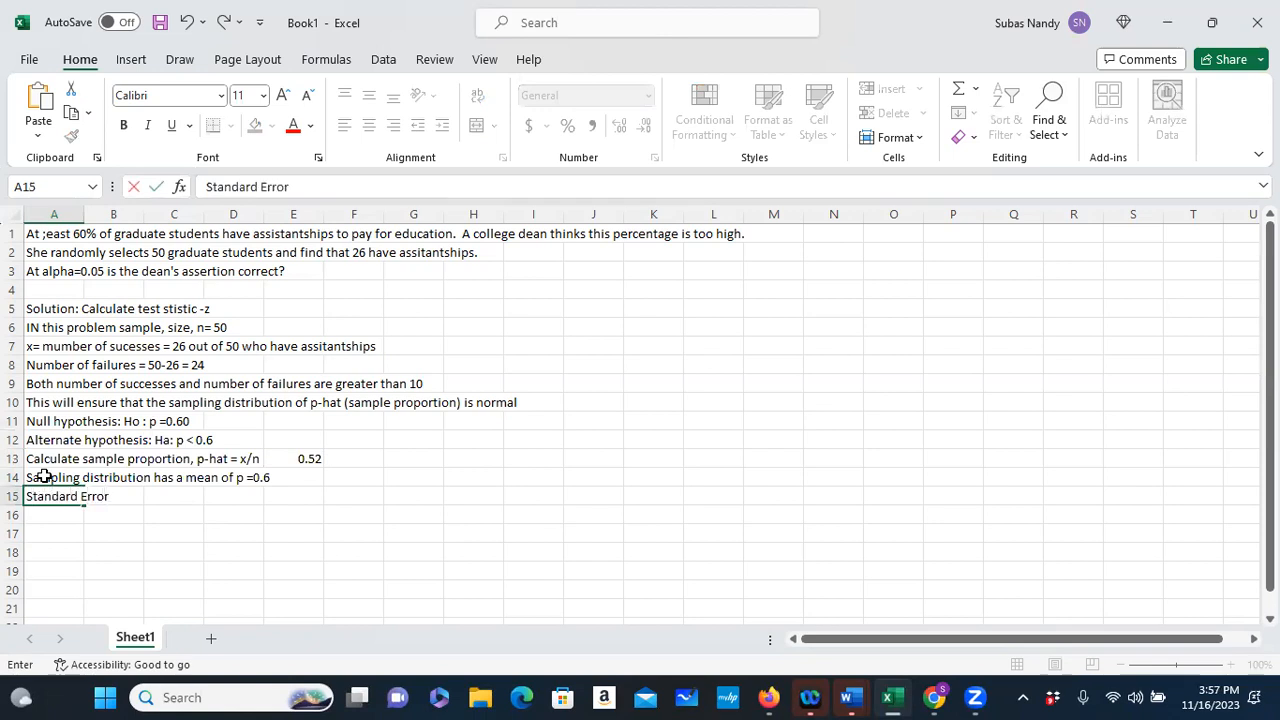
pyautogui.write(' or Standard deviatyio')
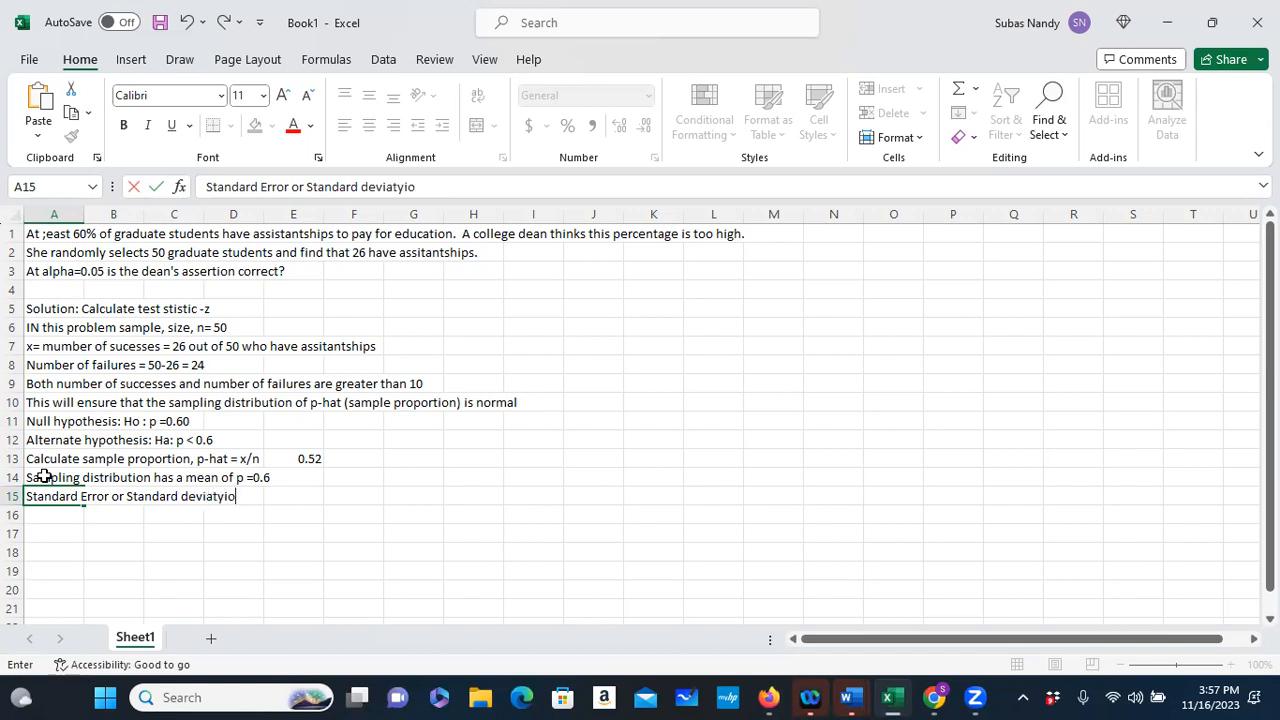
pyautogui.press('BackSpace')
pyautogui.press('BackSpace')
pyautogui.press('BackSpace')
pyautogui.write('ion of p-hat ')
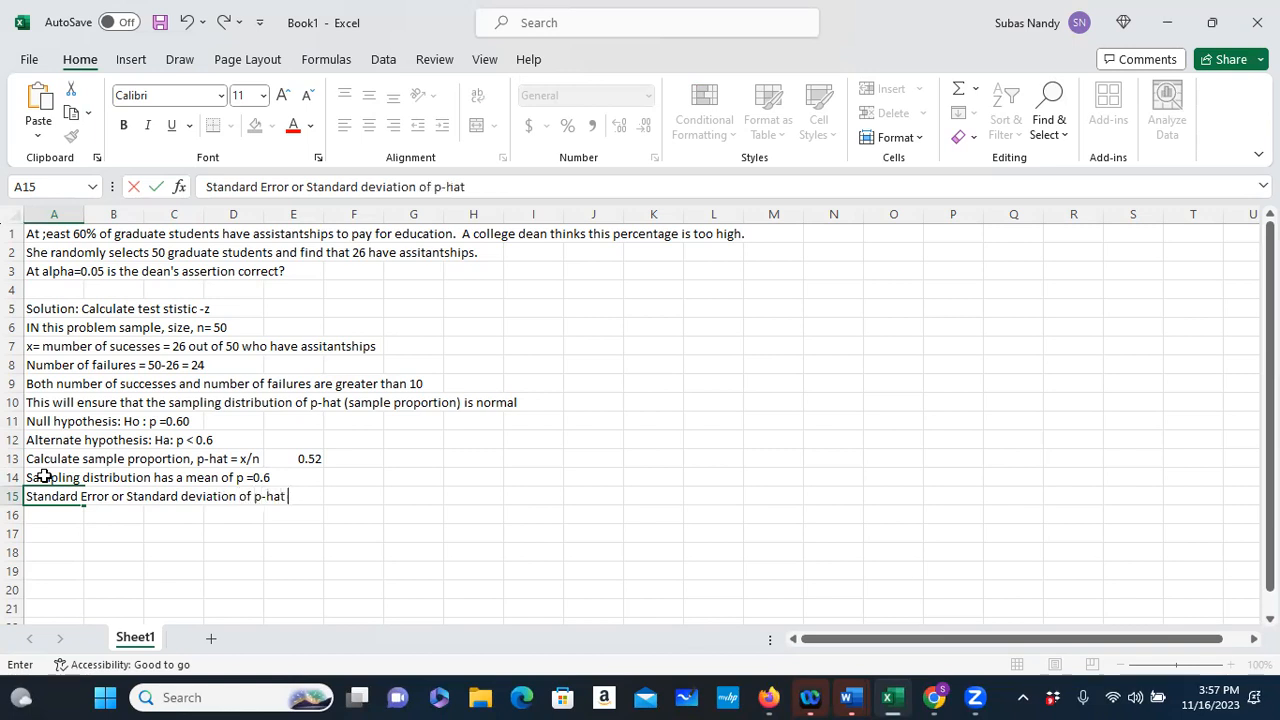
pyautogui.write('=')
pyautogui.write('Sq root (p')
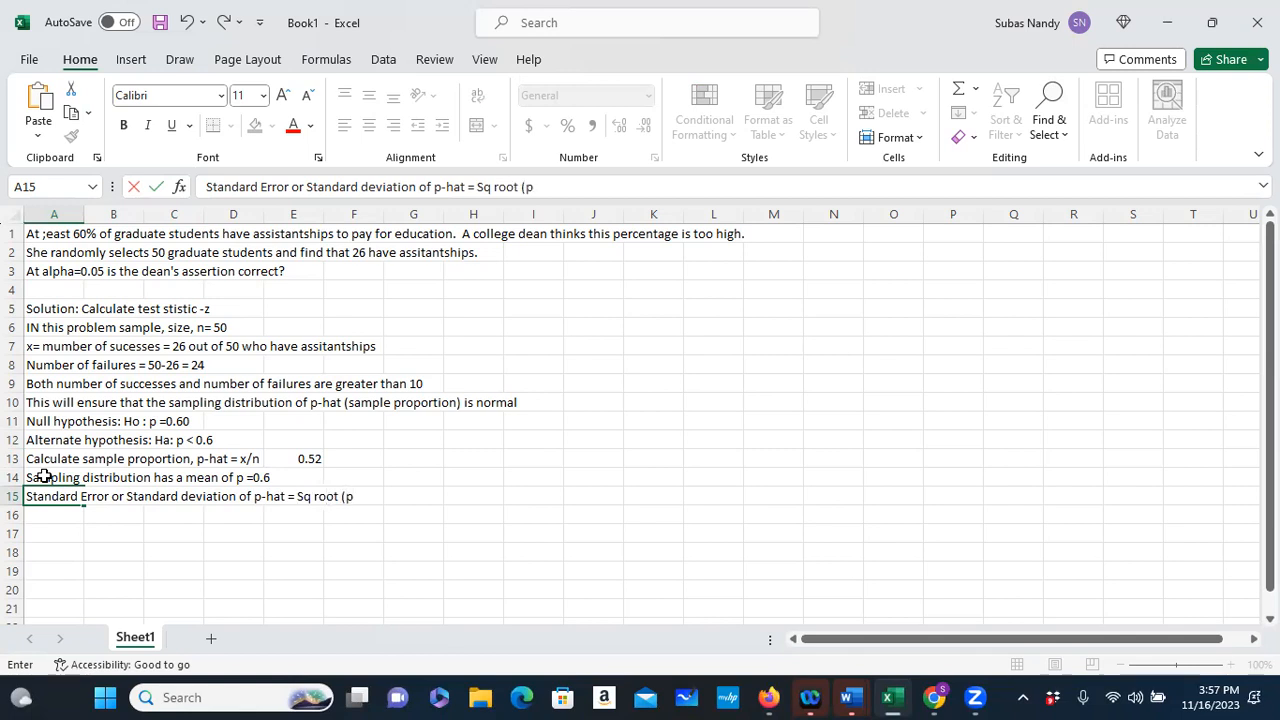
pyautogui.write('&(1-')
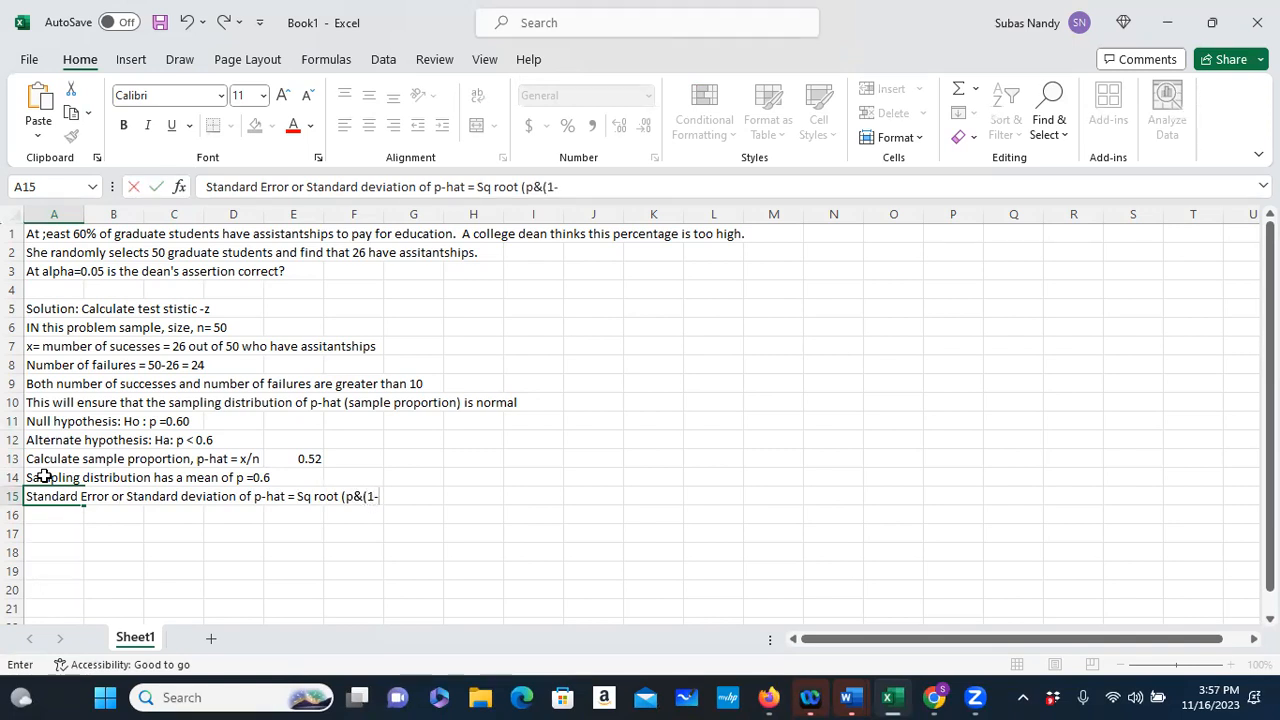
pyautogui.write('p))/n')
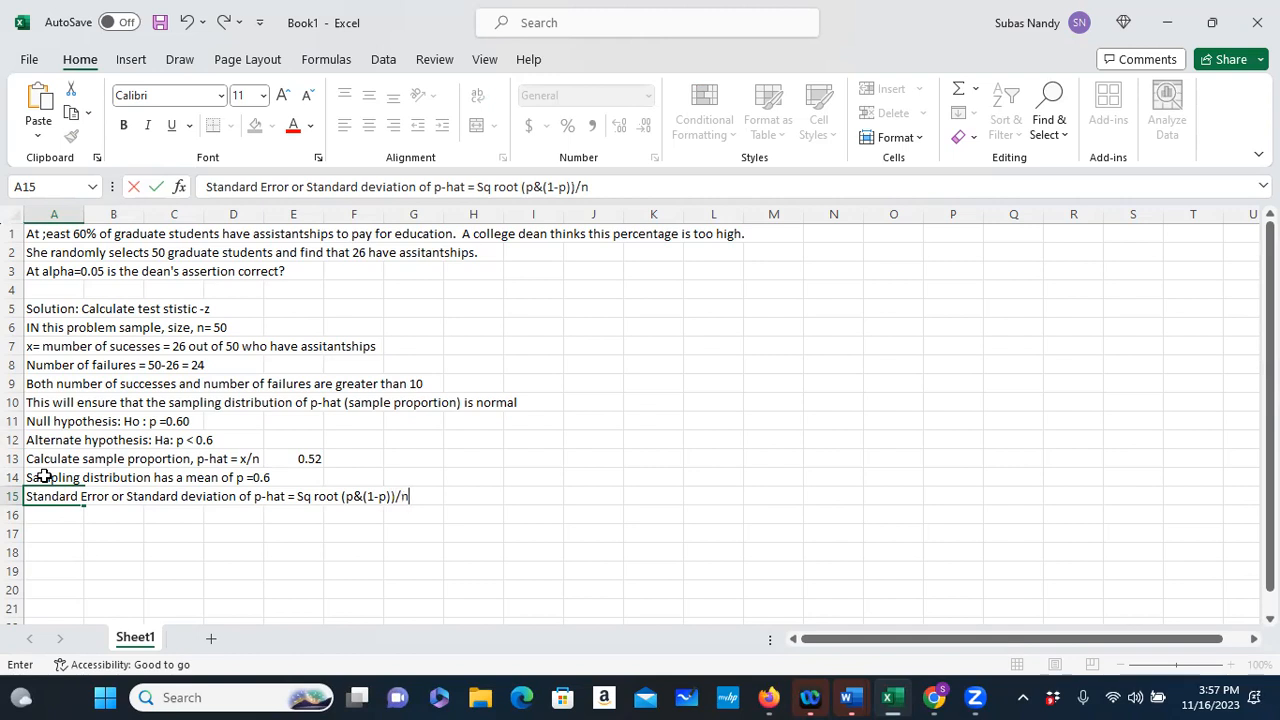
# Step: Replace the ampersand in the A15 standard error label with an asterisk so it reads "p*(1-p)"
pyautogui.click(365, 498)
pyautogui.press('BackSpace')
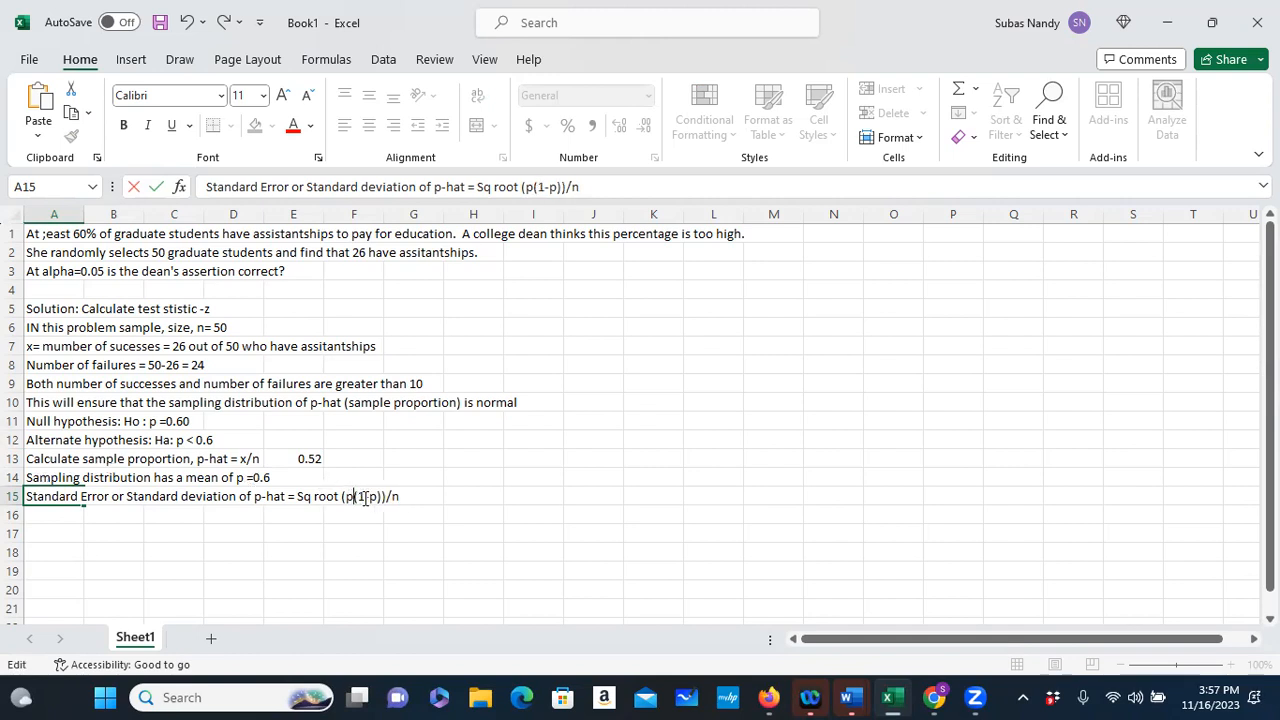
pyautogui.write('*')
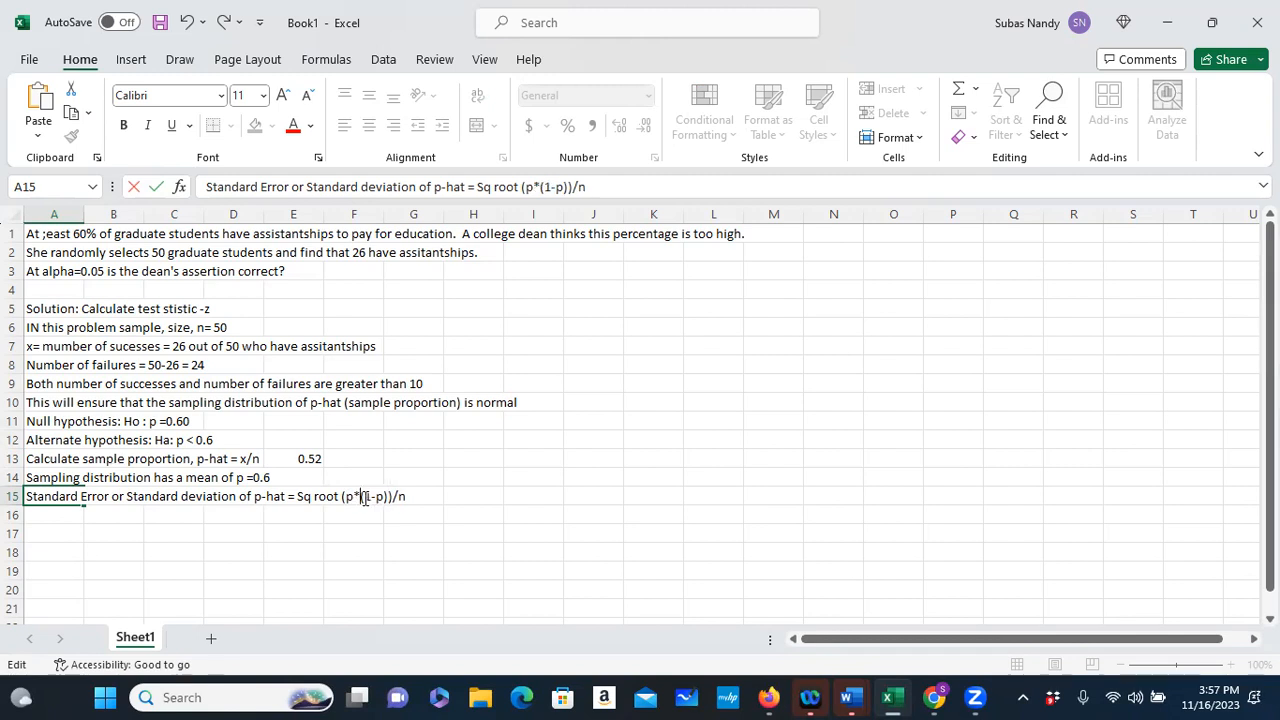
pyautogui.click(421, 502)
pyautogui.hotkey('ctrl', 'Return')
pyautogui.click(421, 493)
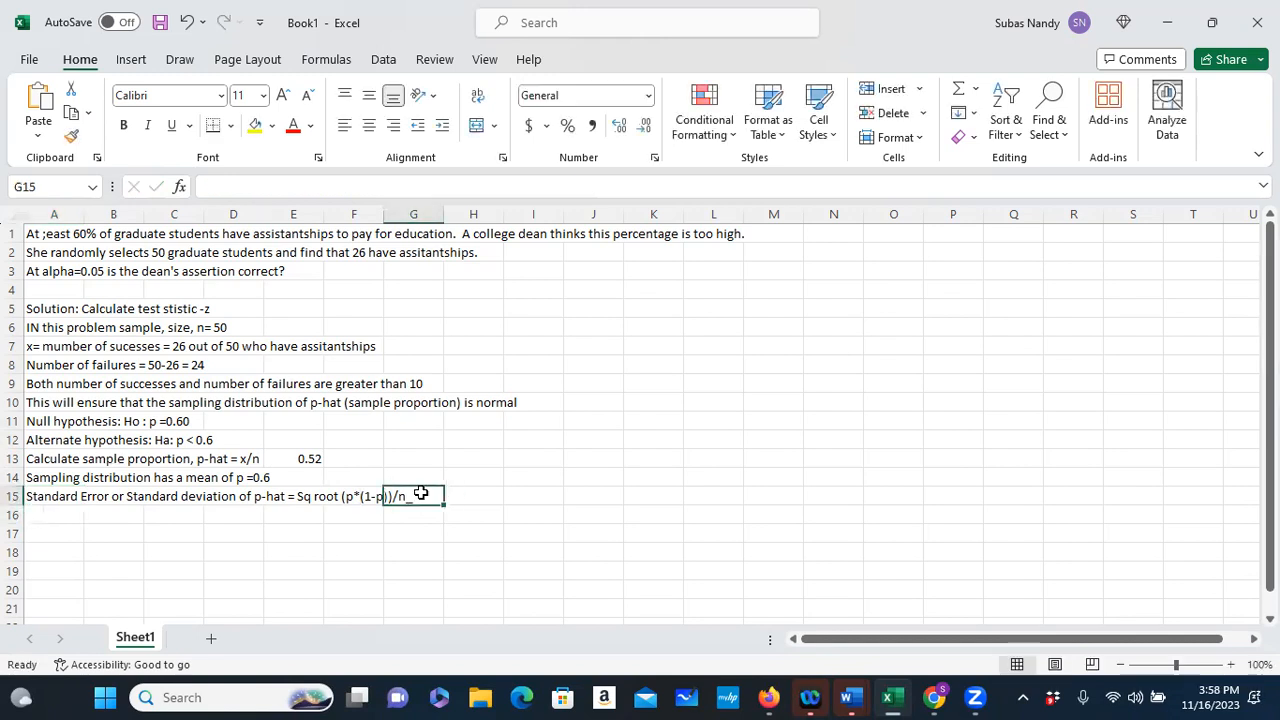
# Step: Replace the trailing underscore in the A15 label with a closing parenthesis so it ends in "/n)"
pyautogui.click(99, 500)
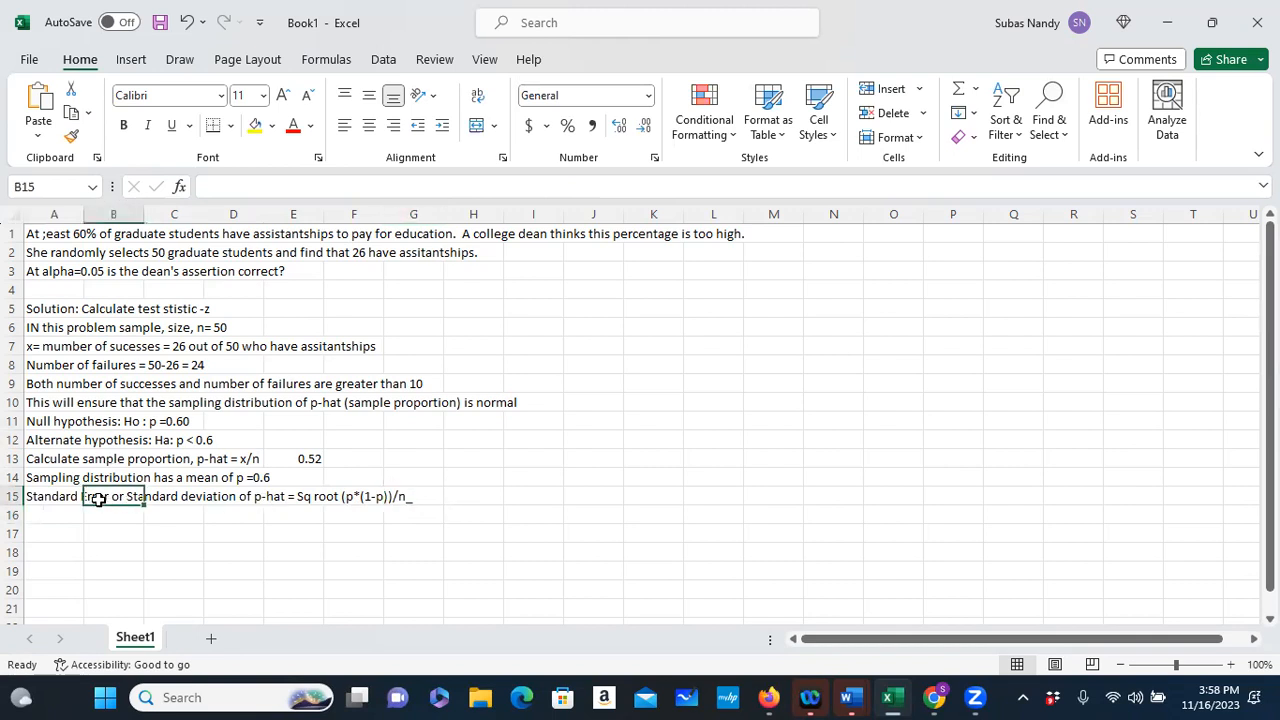
pyautogui.click(42, 499)
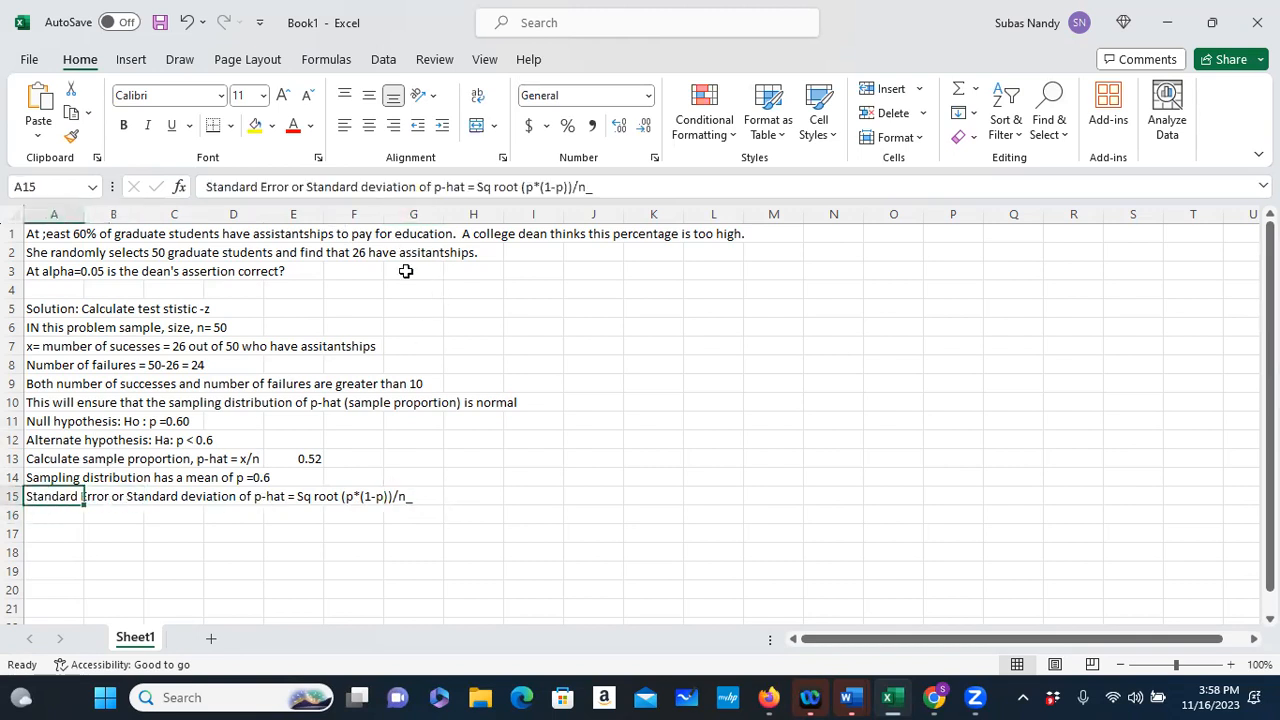
pyautogui.click(588, 187)
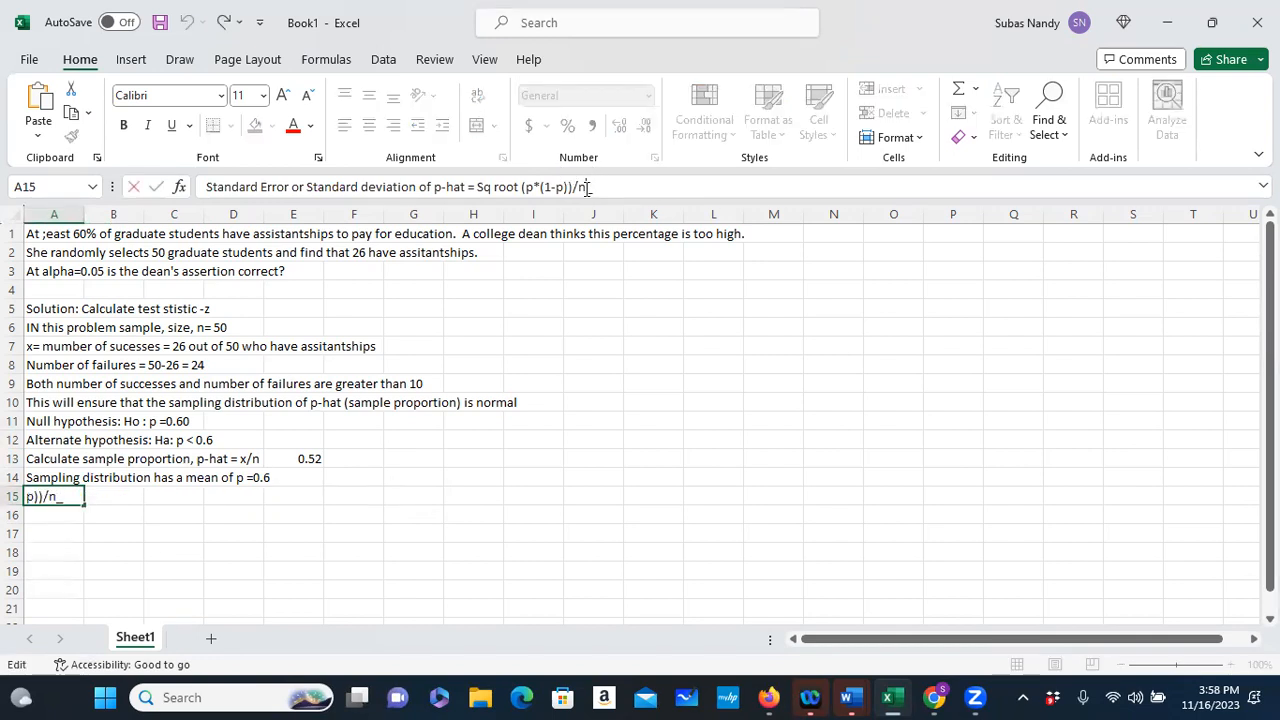
pyautogui.write(')')
pyautogui.click(163, 586)
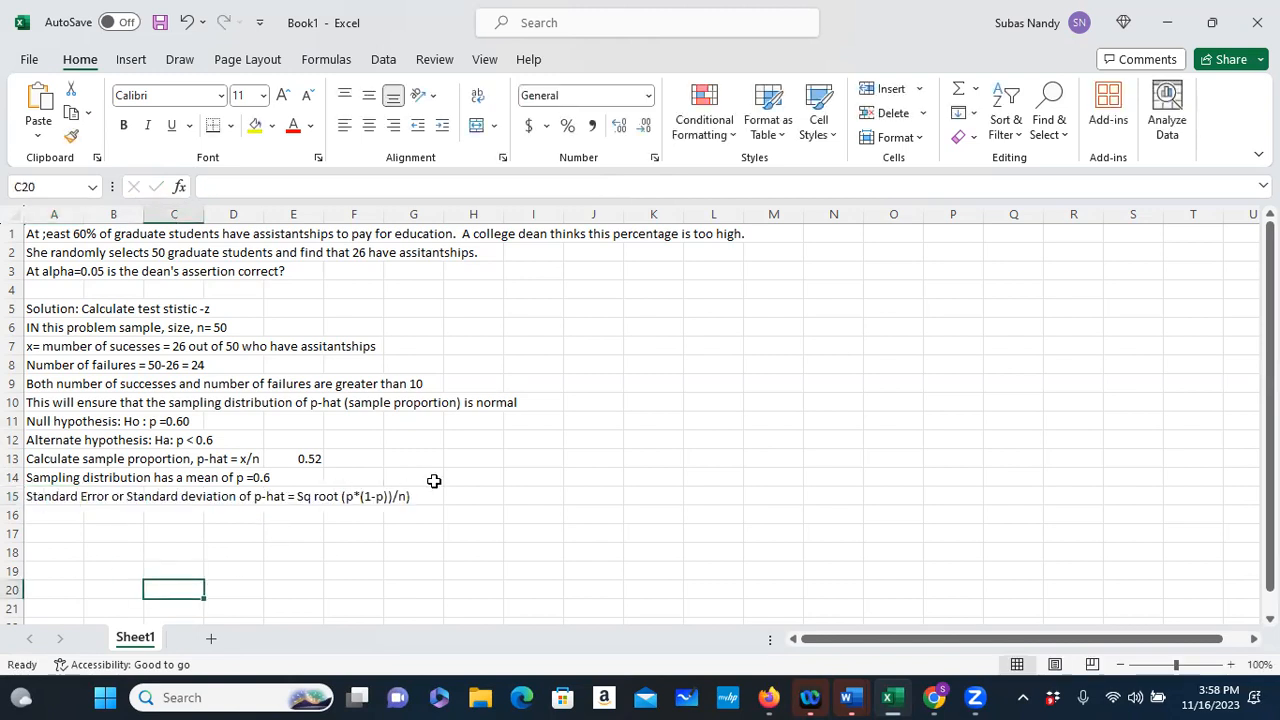
# Step: Calculate the standard error in cell H15 with the formula =SQRT(0.6*(1-0.6)/50)
pyautogui.click(465, 502)
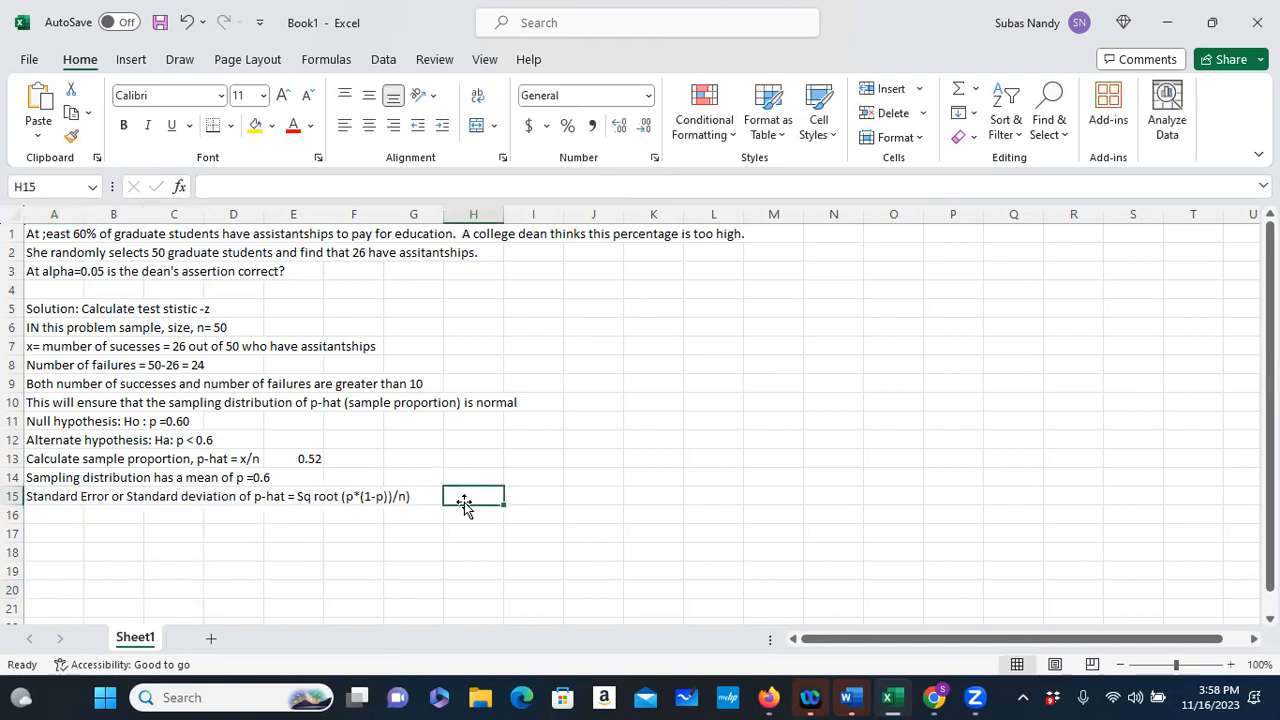
pyautogui.write('=')
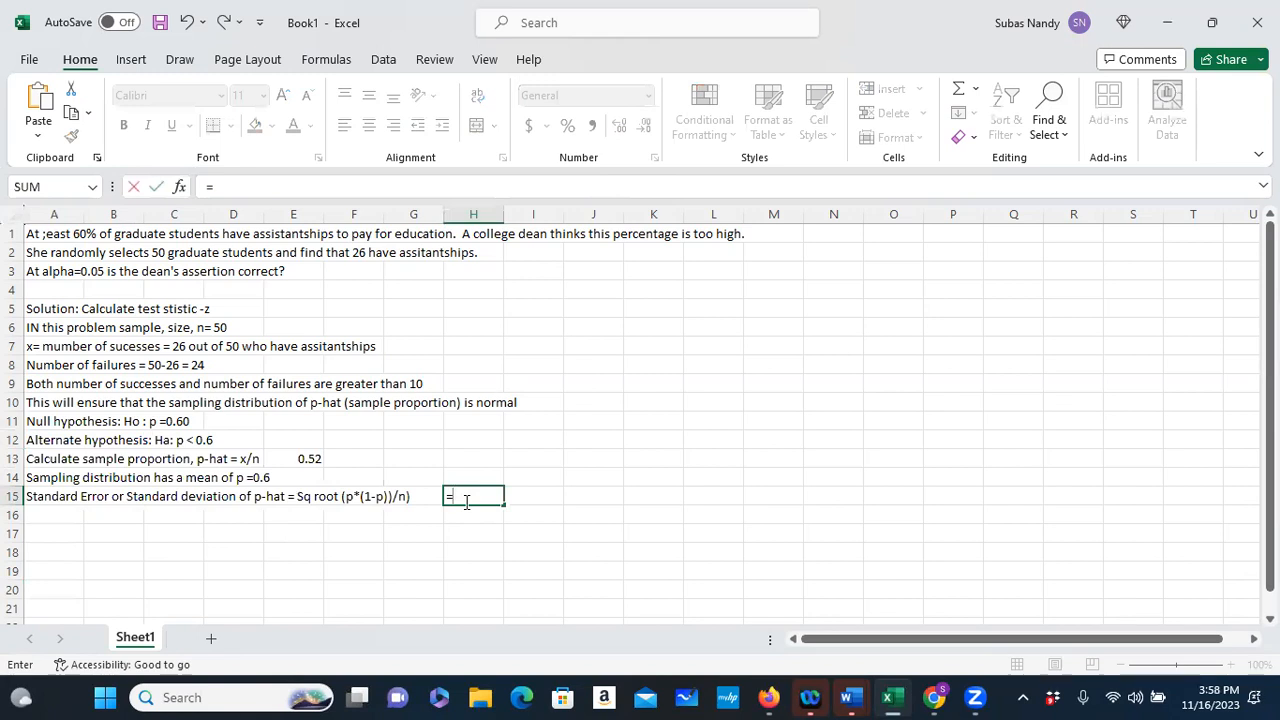
pyautogui.write('S')
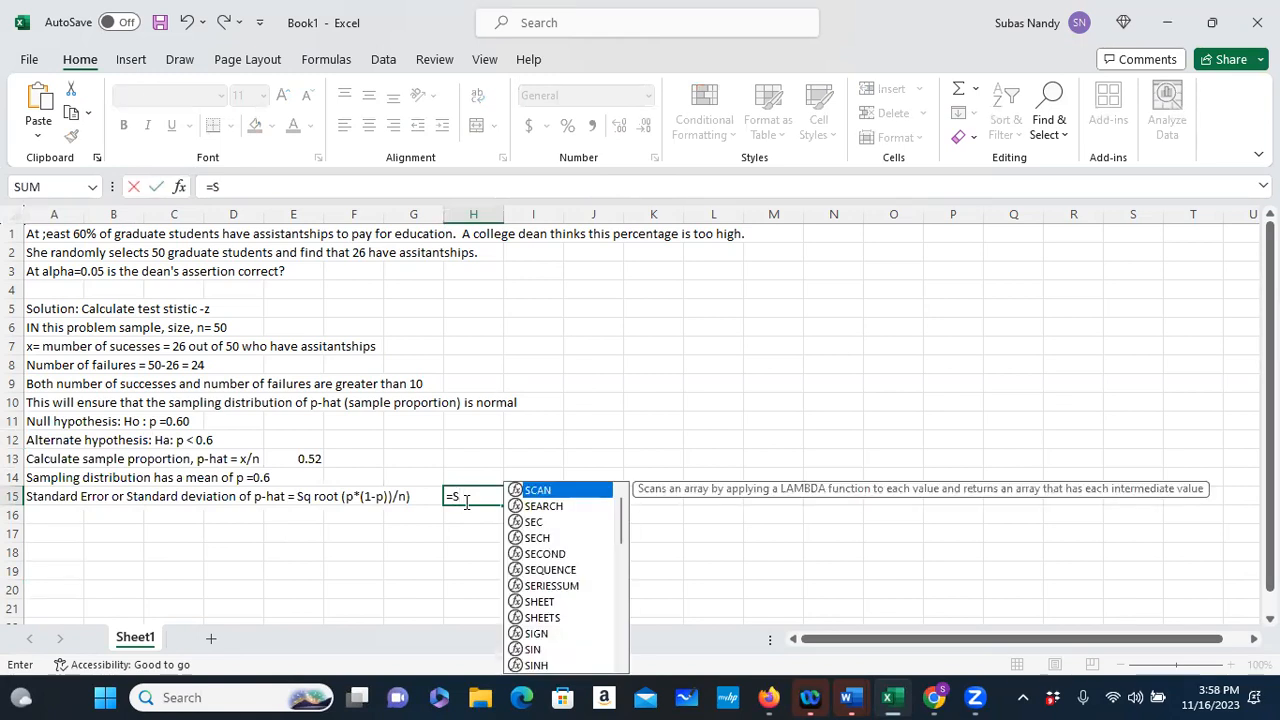
pyautogui.write('Q')
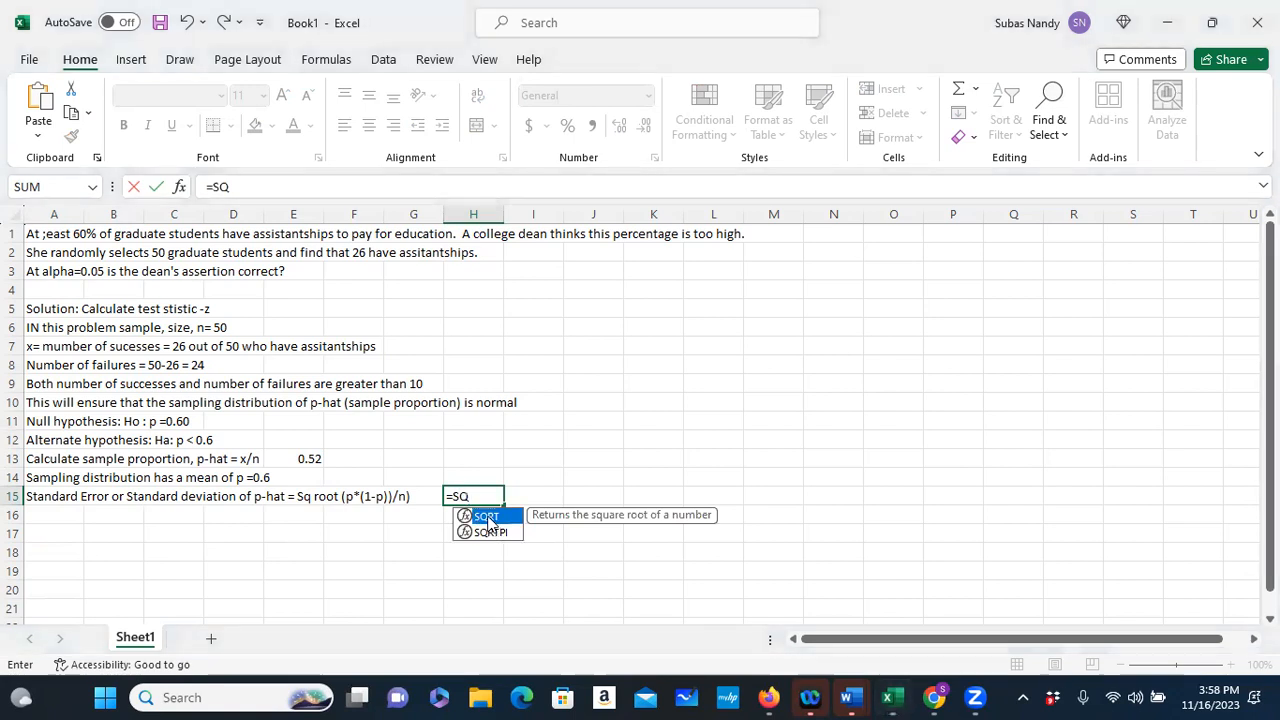
pyautogui.doubleClick(489, 520)
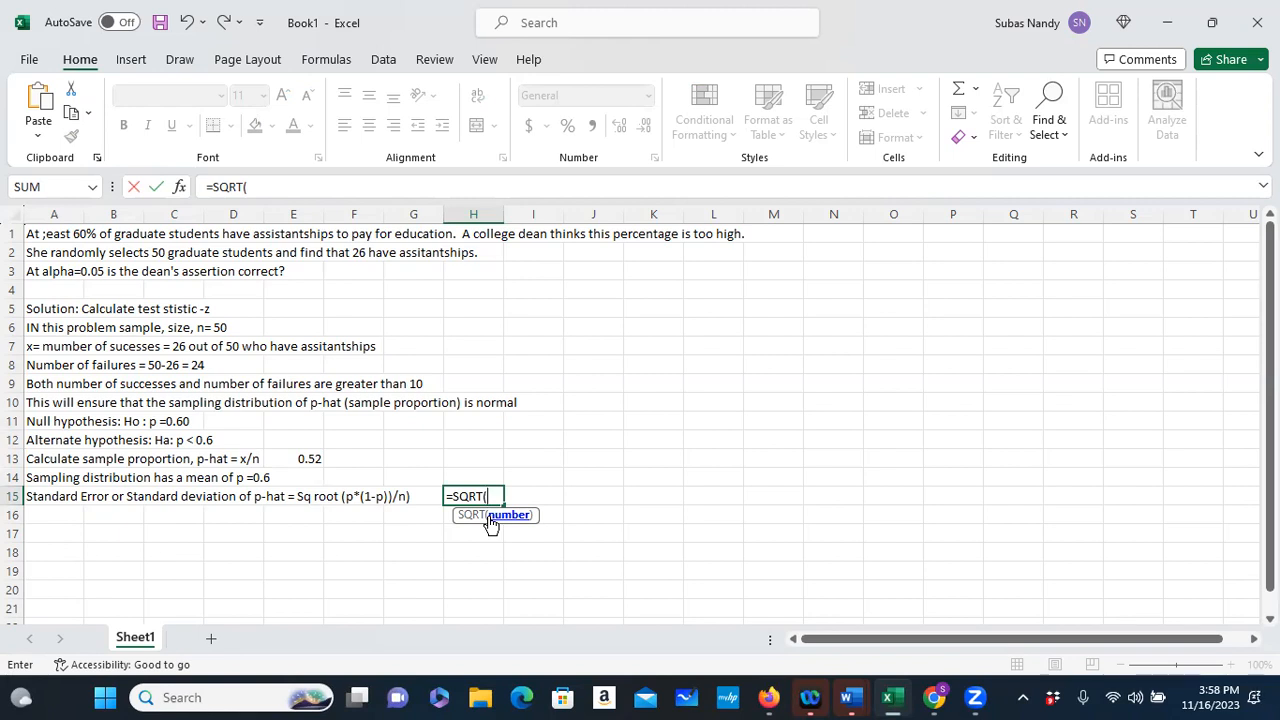
pyautogui.write('0.6*(1-0.6)')
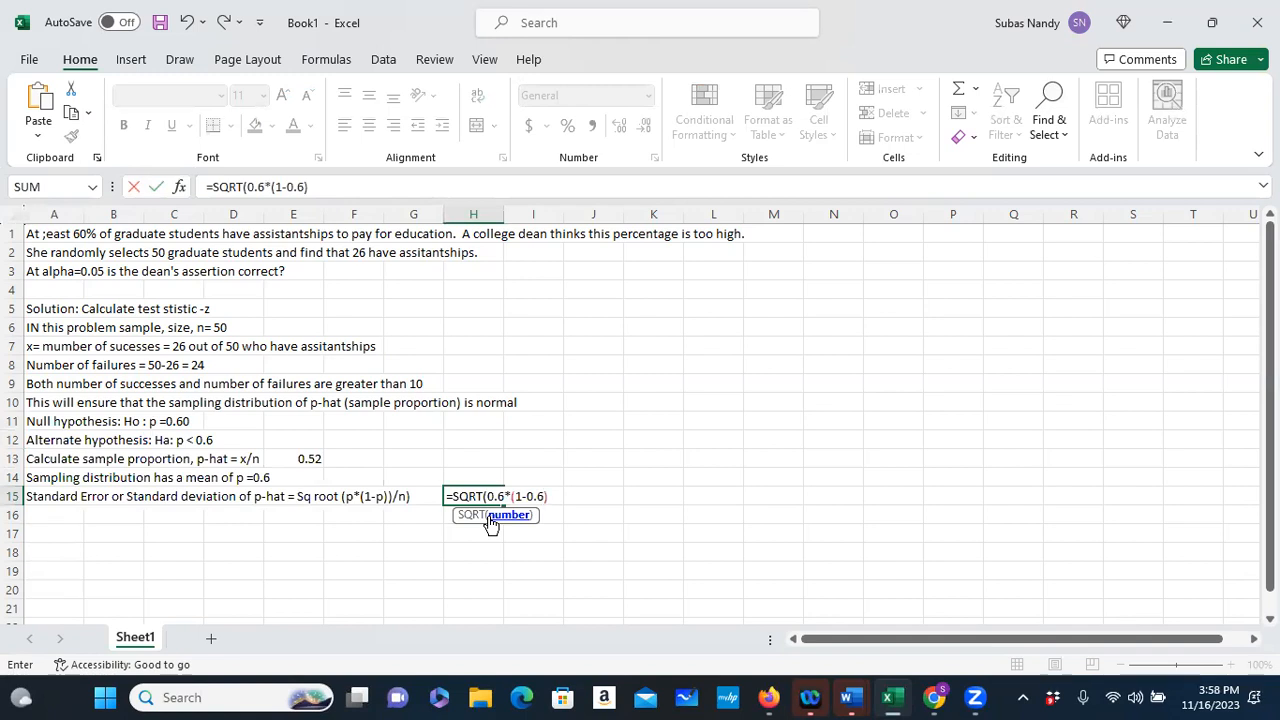
pyautogui.write('/50)')
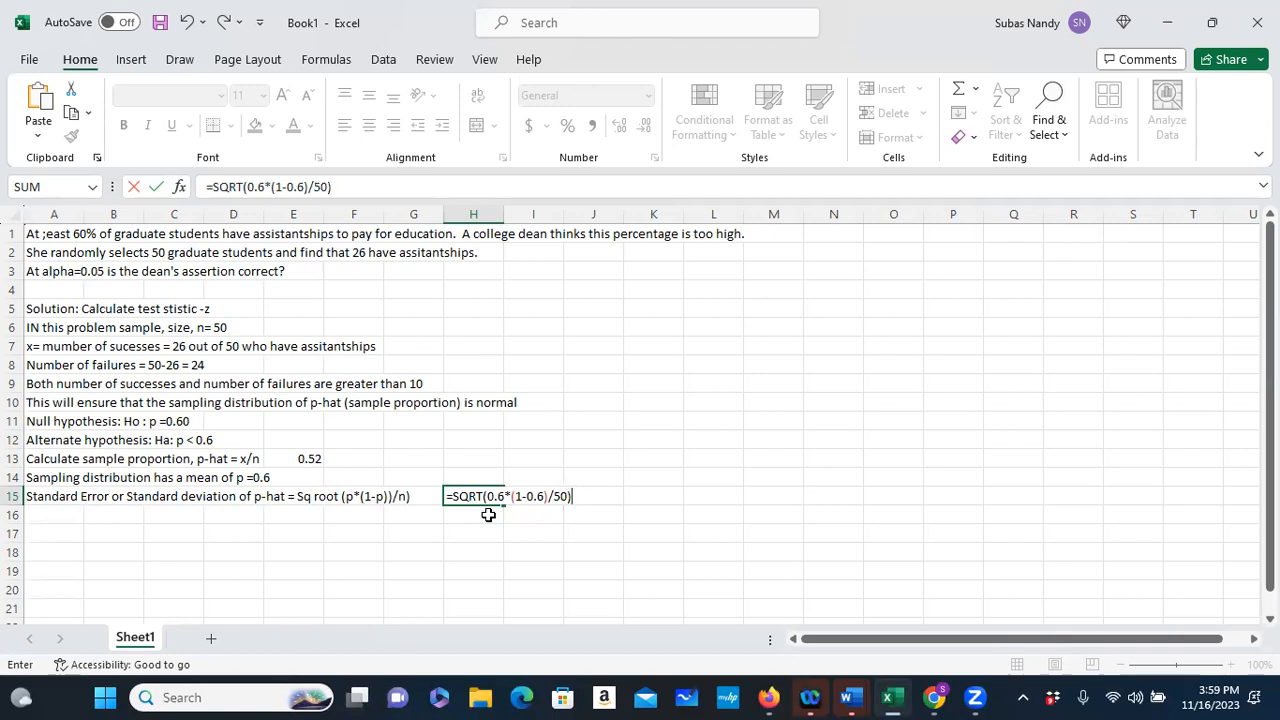
pyautogui.press('Return')
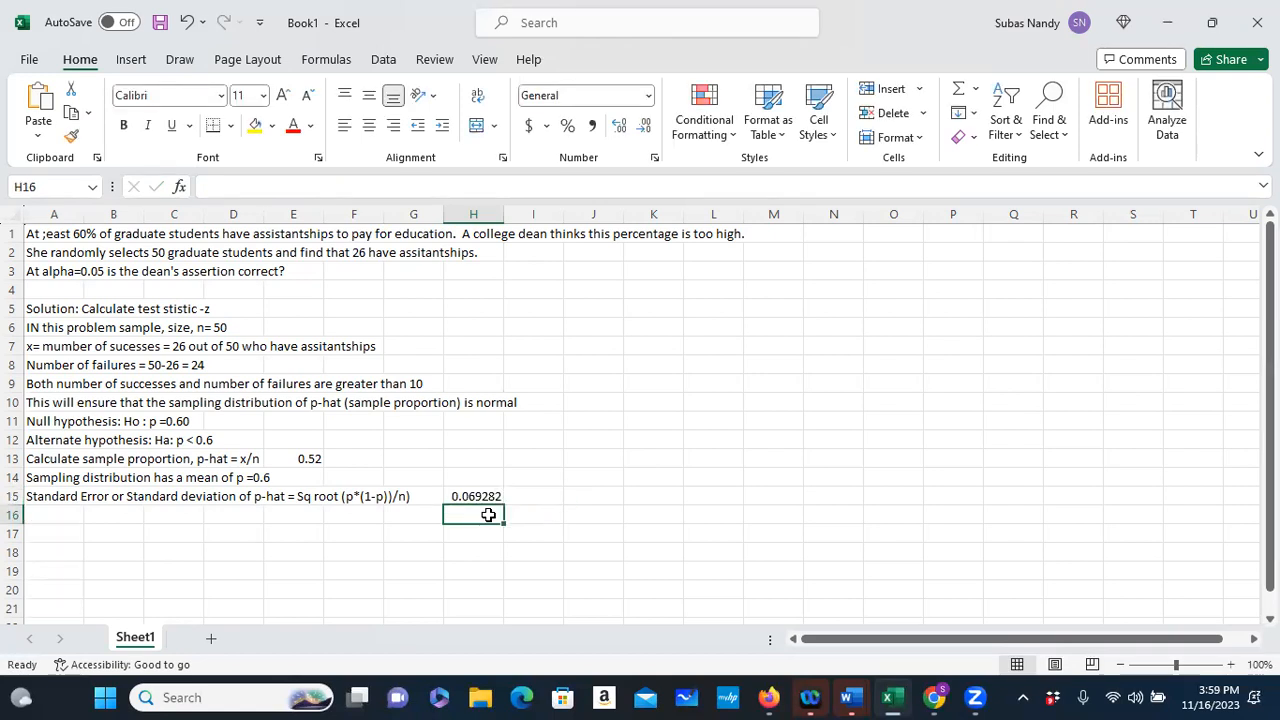
# Step: Enter the label "Test Statistic, z = p-hat-po" in cell A16
pyautogui.click(60, 518)
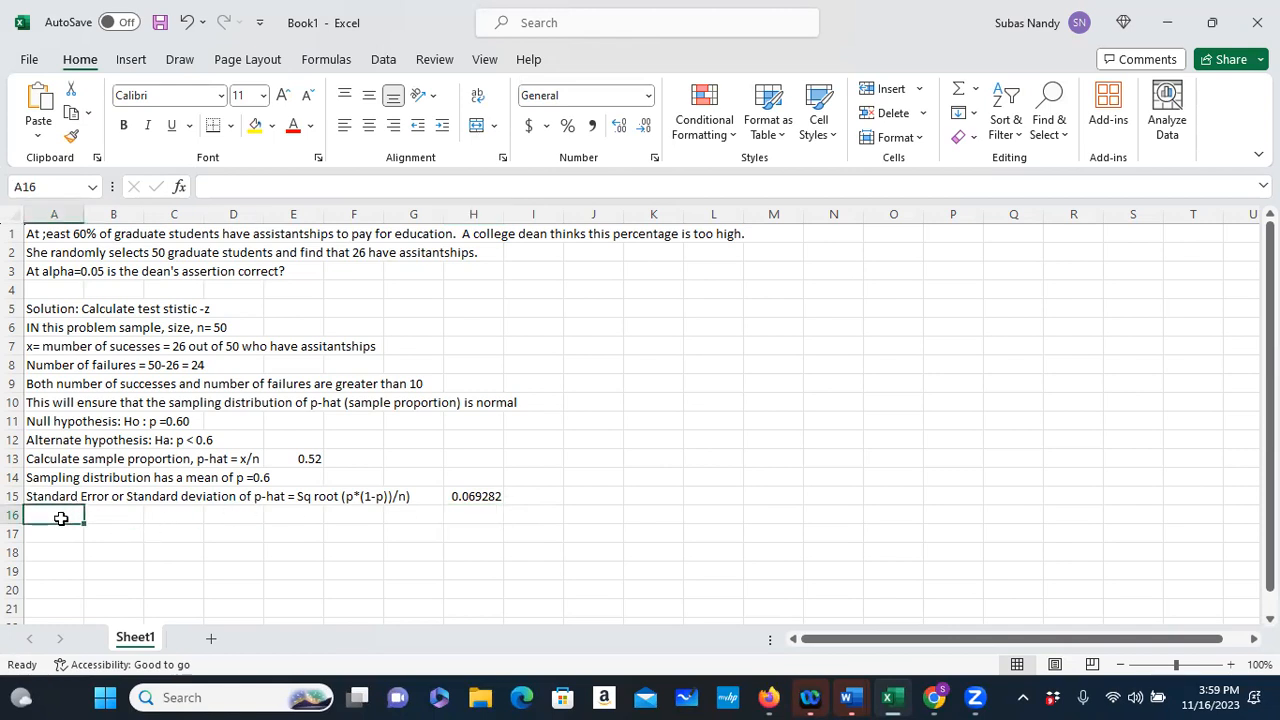
pyautogui.write('Test')
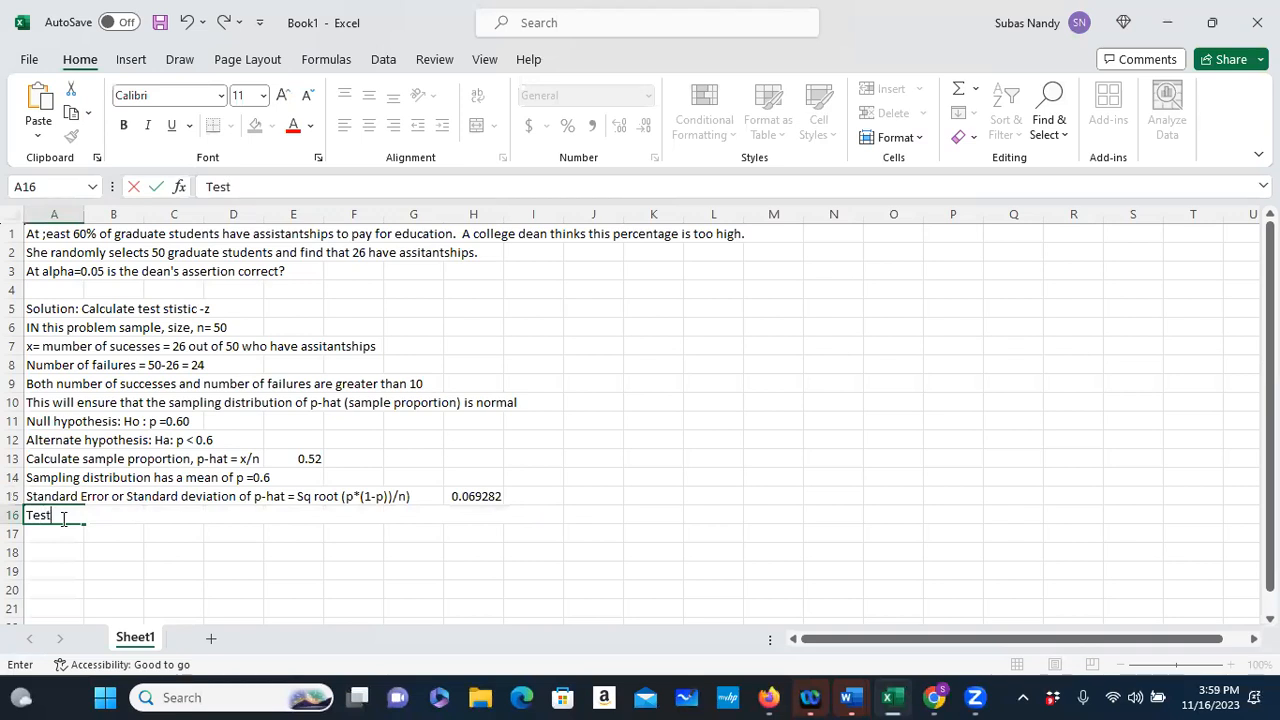
pyautogui.write(' Statistic, z')
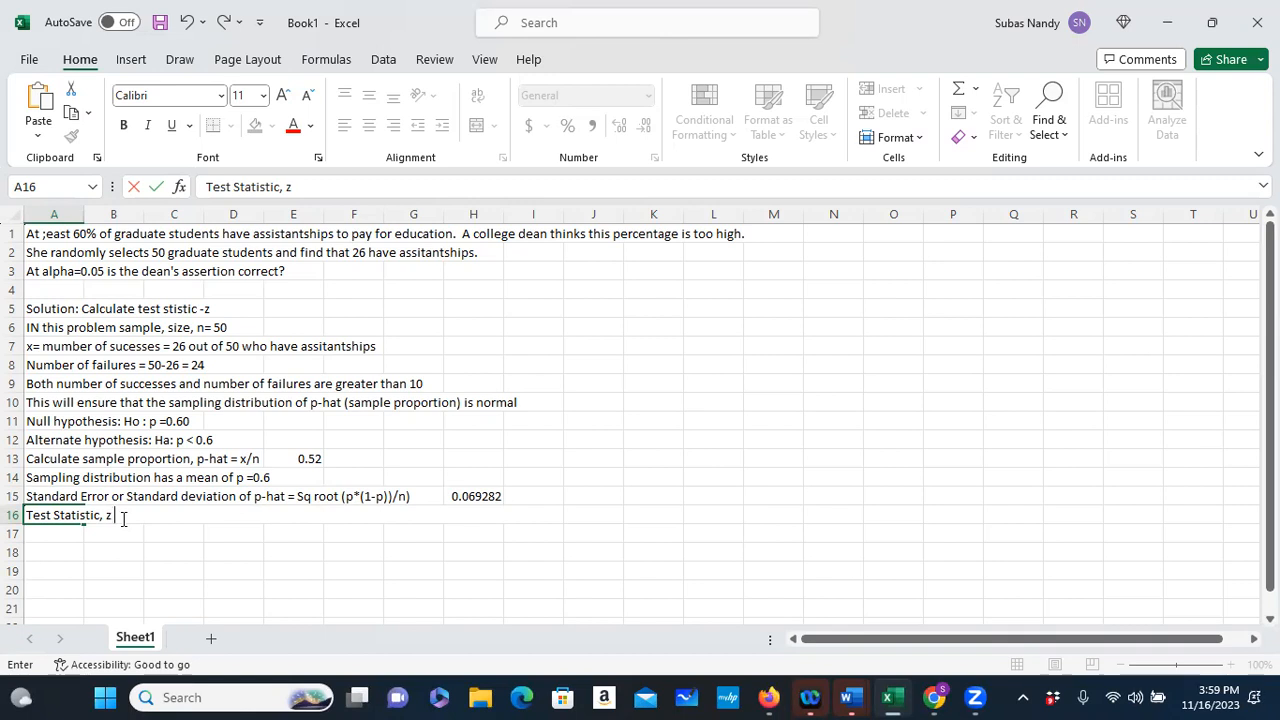
pyautogui.write('p-')
pyautogui.write('hat')
pyautogui.write('-')
pyautogui.write('p')
pyautogui.write('o')
pyautogui.write('=')
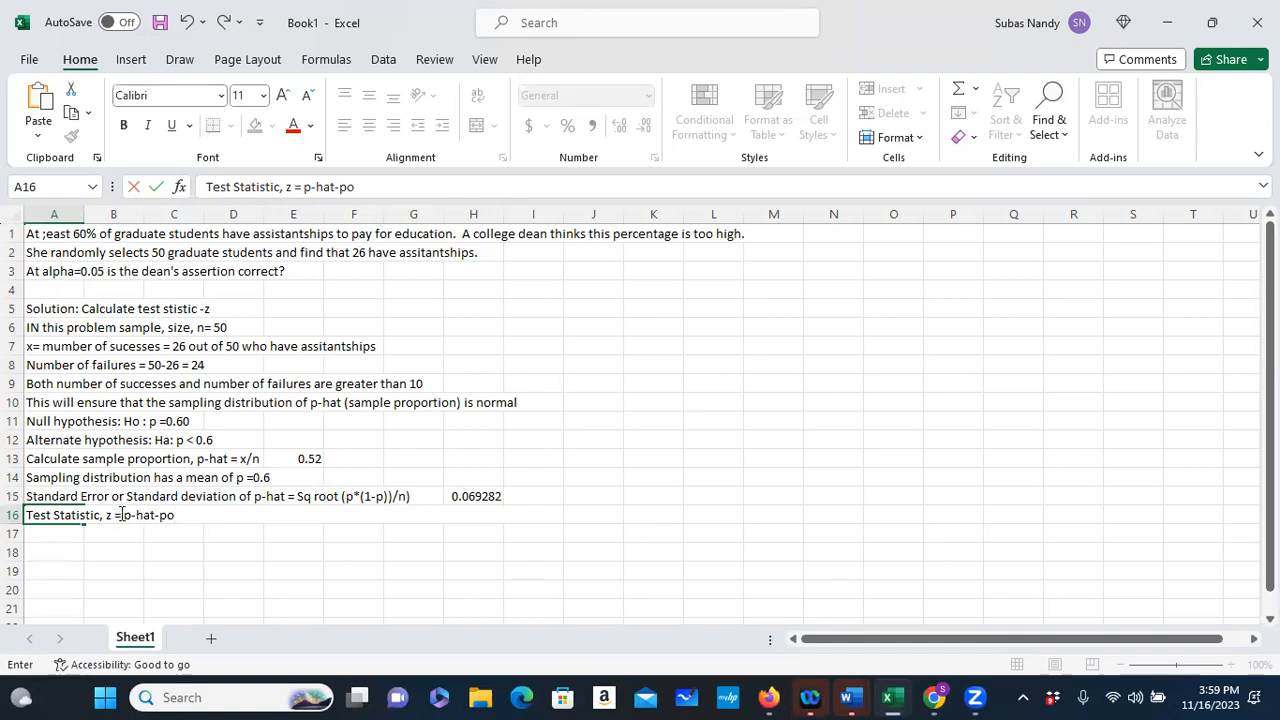
# Step: Append "(po)" to the null hypothesis line in A11 so it reads "p =0.60 (po)"
pyautogui.click(102, 424)
pyautogui.click(45, 424)
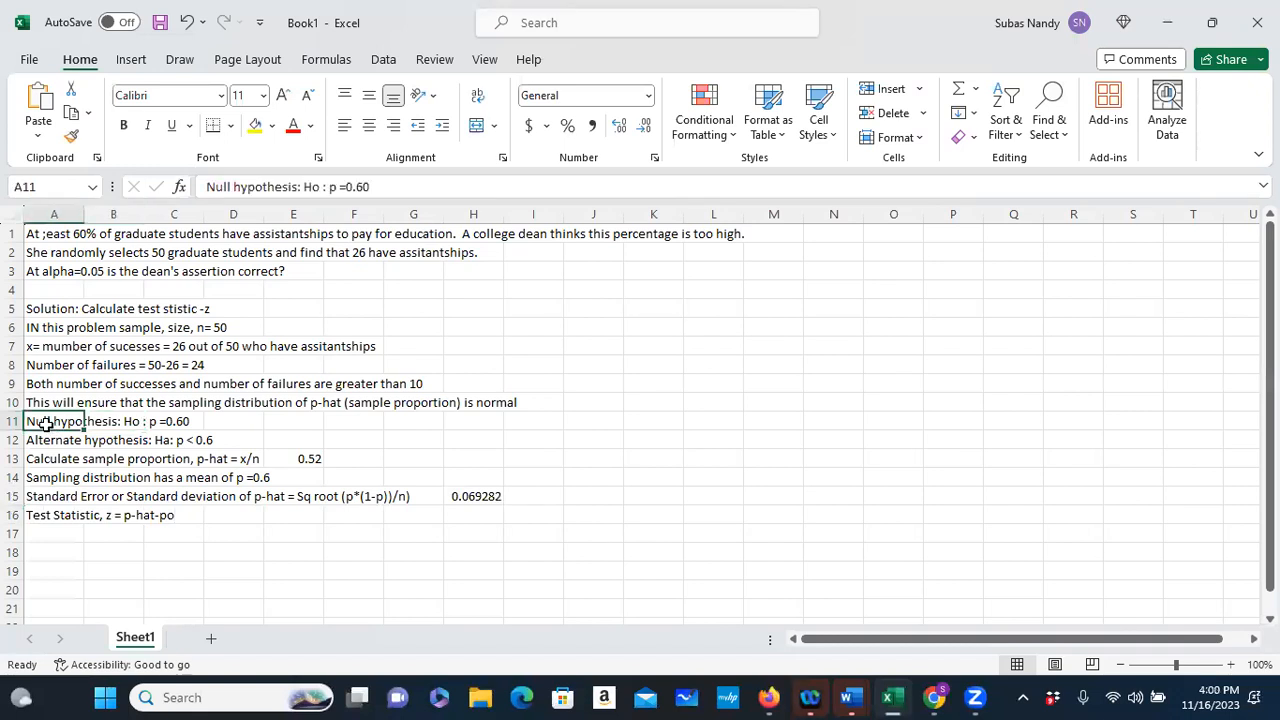
pyautogui.click(371, 187)
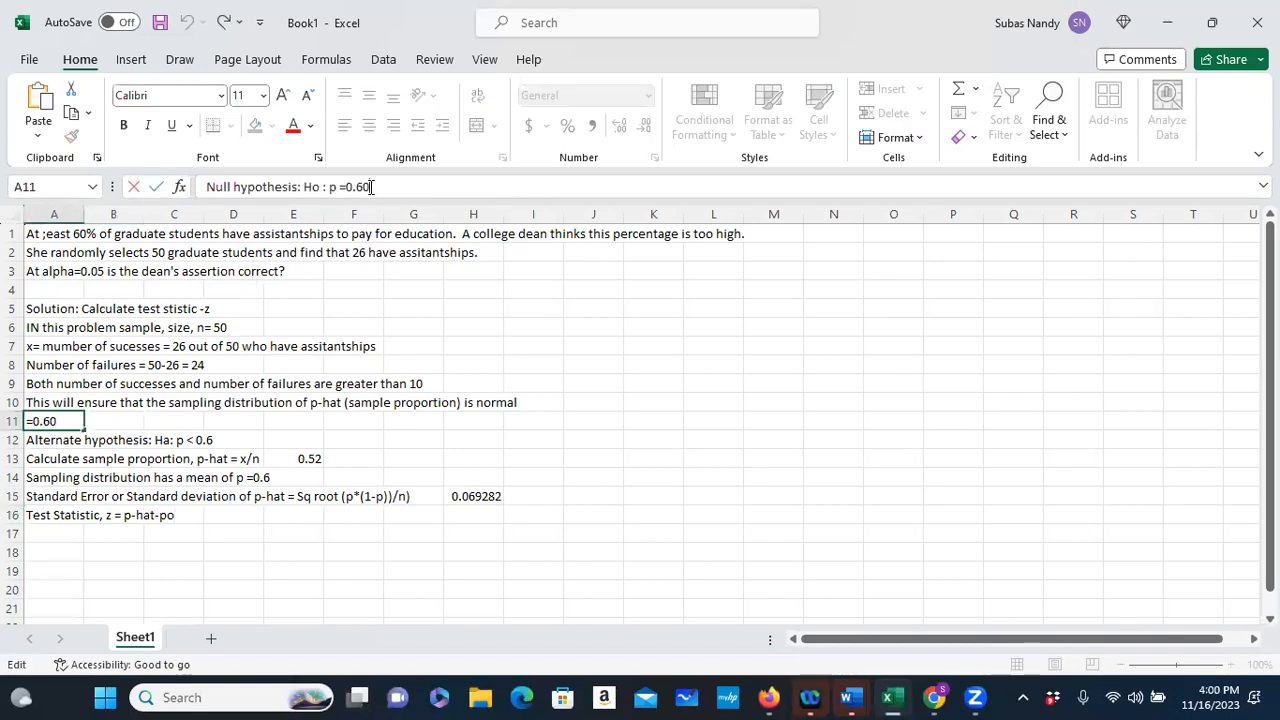
pyautogui.write('(po)')
pyautogui.press('Return')
# Step: Complete the test statistic label in A16 so it reads "Test Statistic, z =( p-hat-po)/Standard error"
pyautogui.press('Return')
pyautogui.press('Return')
pyautogui.press('Return')
pyautogui.press('Return')
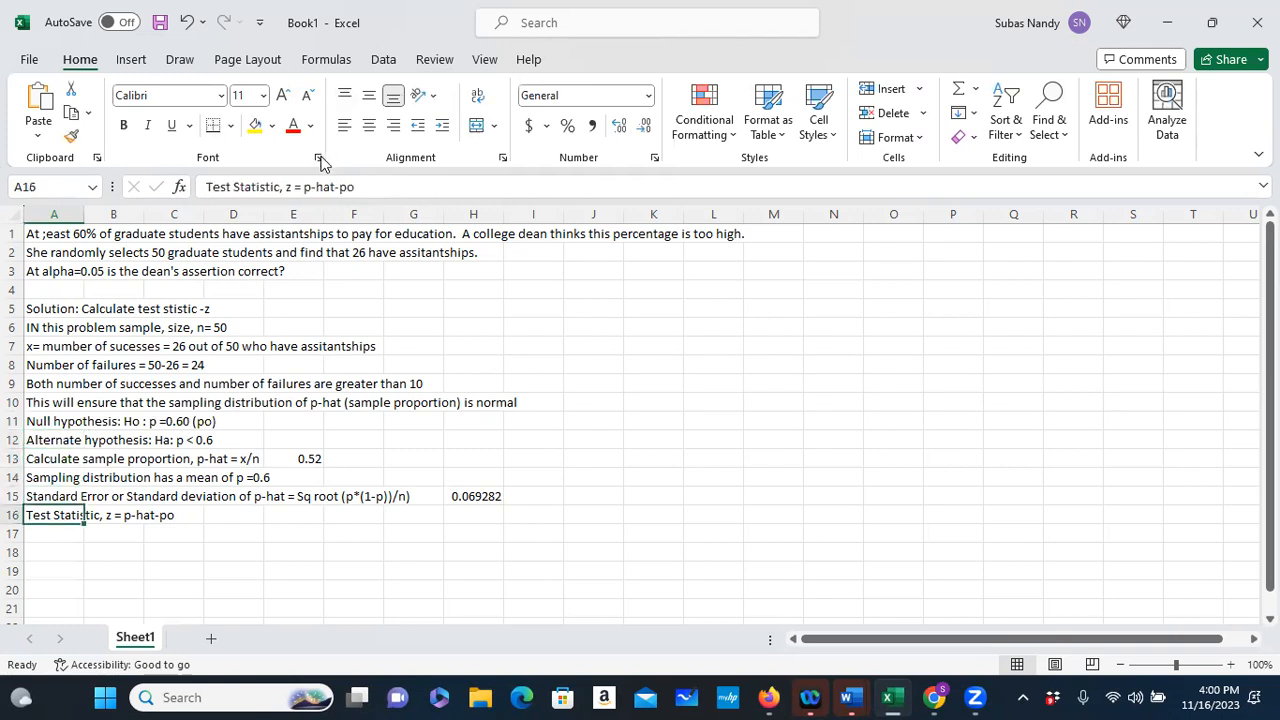
pyautogui.write('z = p-hat-')
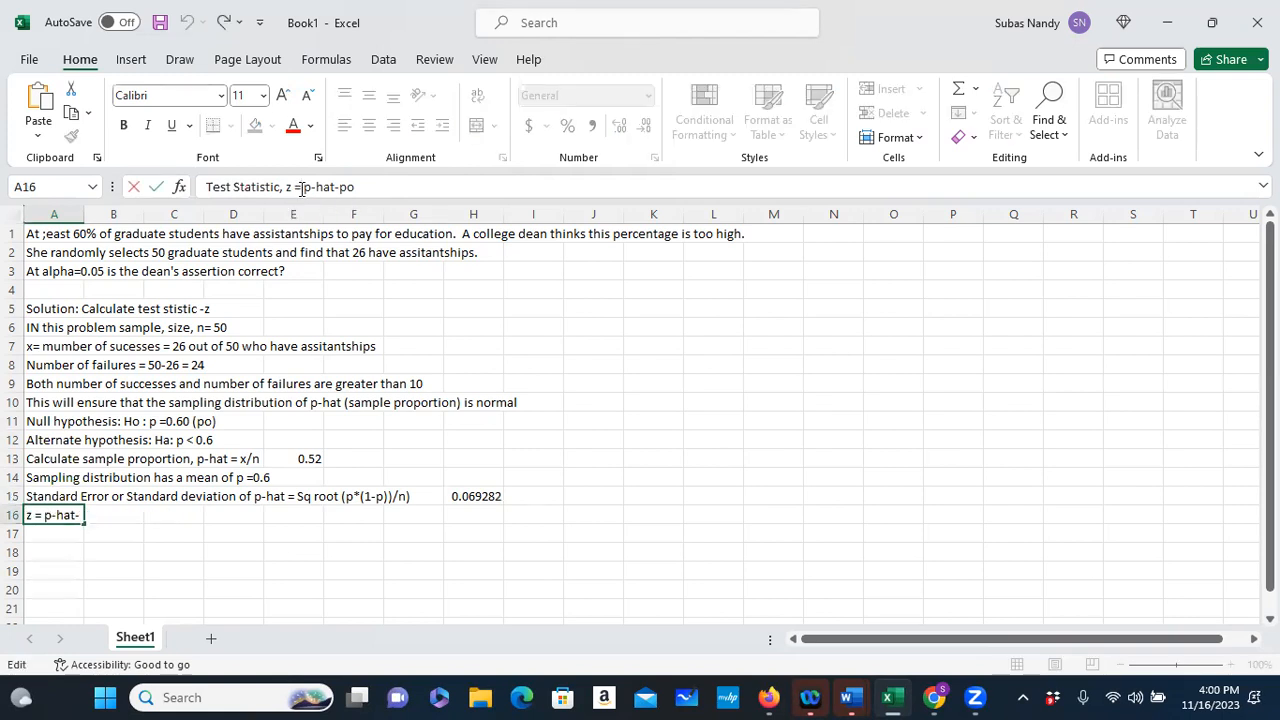
pyautogui.click(301, 187)
pyautogui.write('(')
pyautogui.click(363, 186)
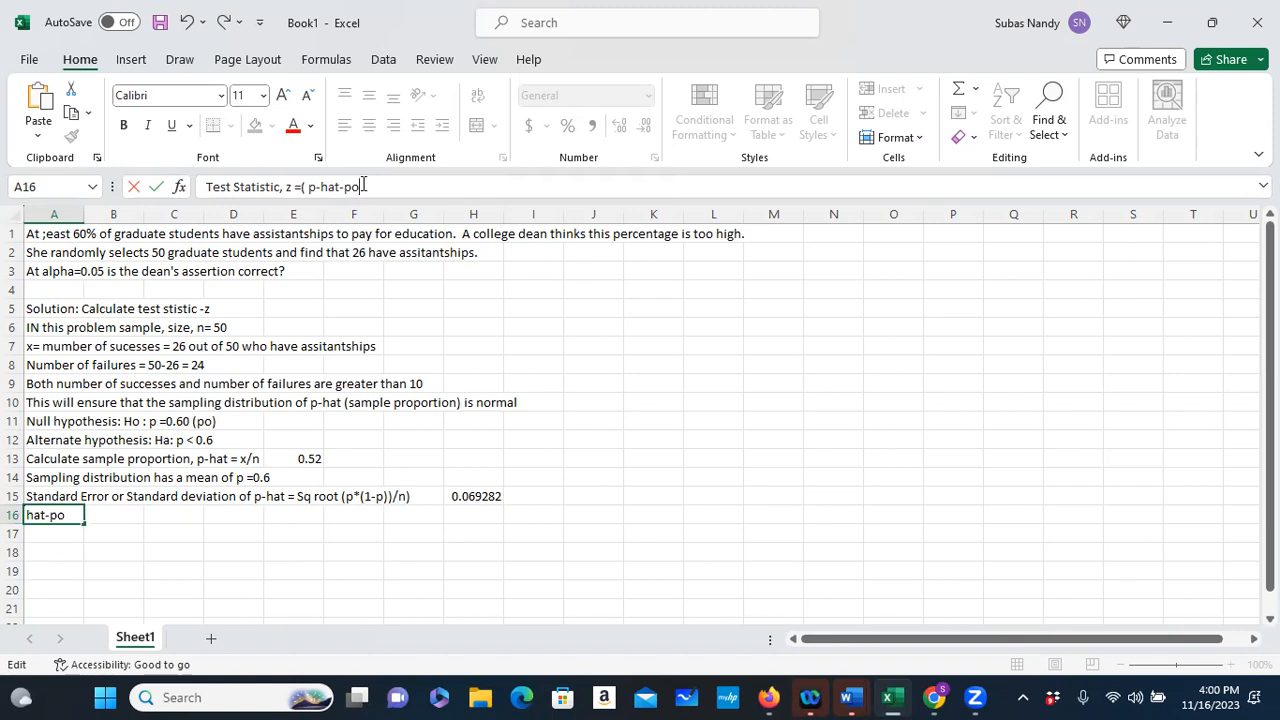
pyautogui.write(')/Standard error')
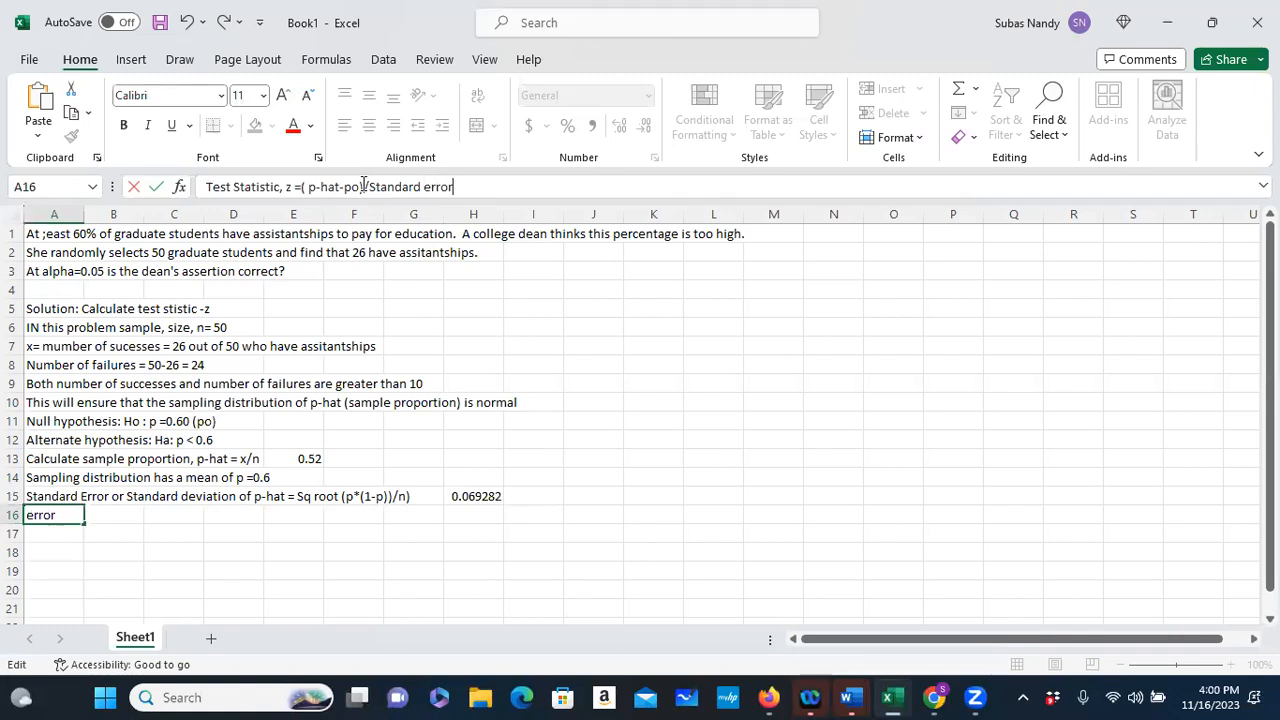
pyautogui.press('Return')
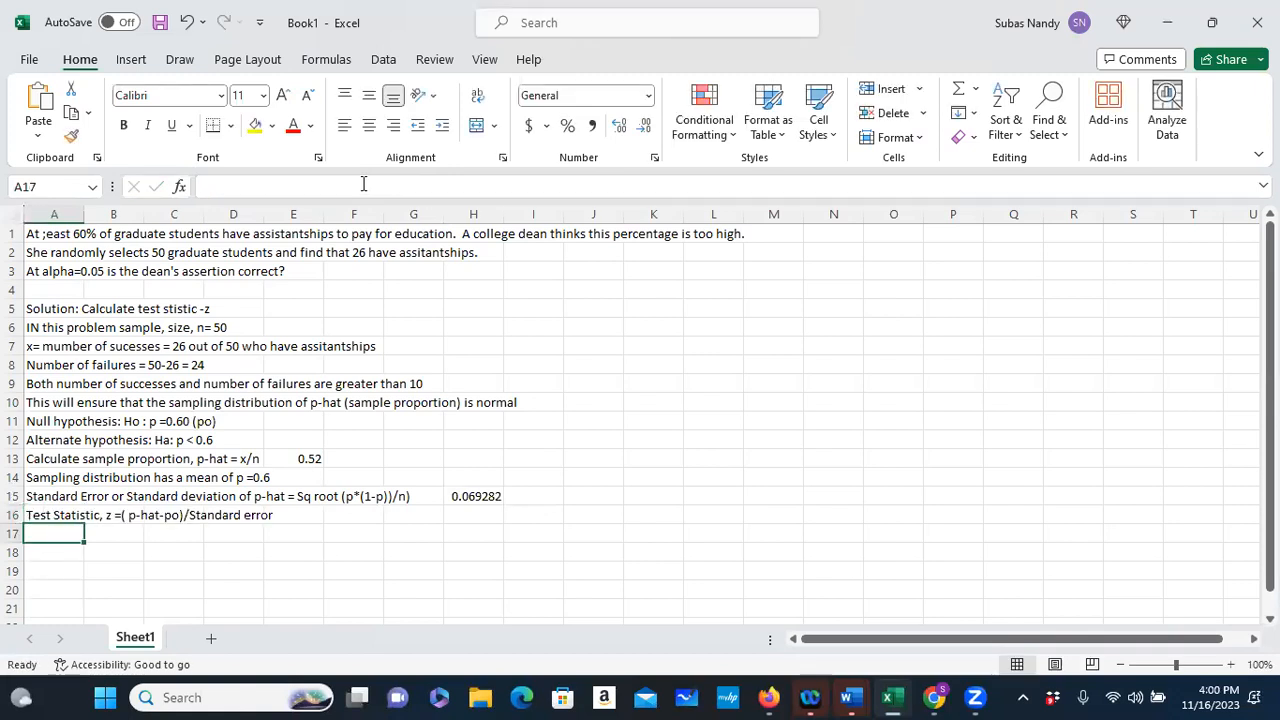
# Step: Calculate the test statistic in cell F16 with the formula =(E13-0.6)/H15
pyautogui.click(333, 518)
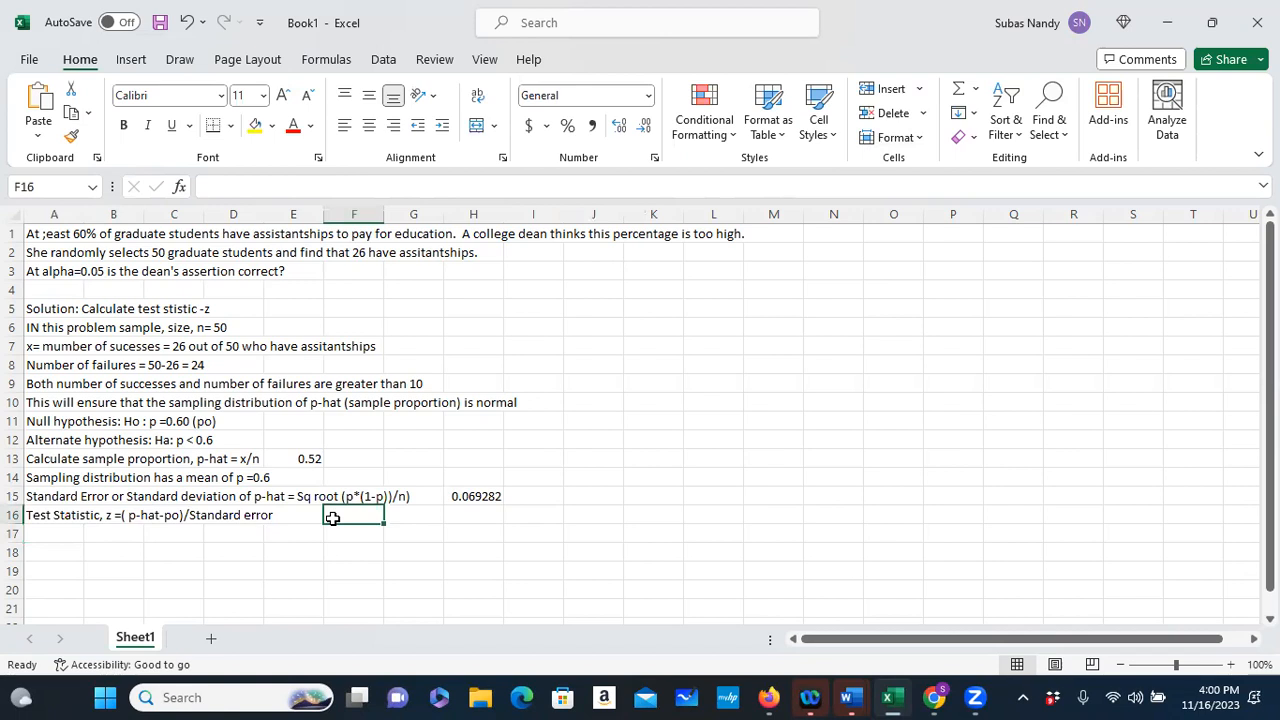
pyautogui.write('=')
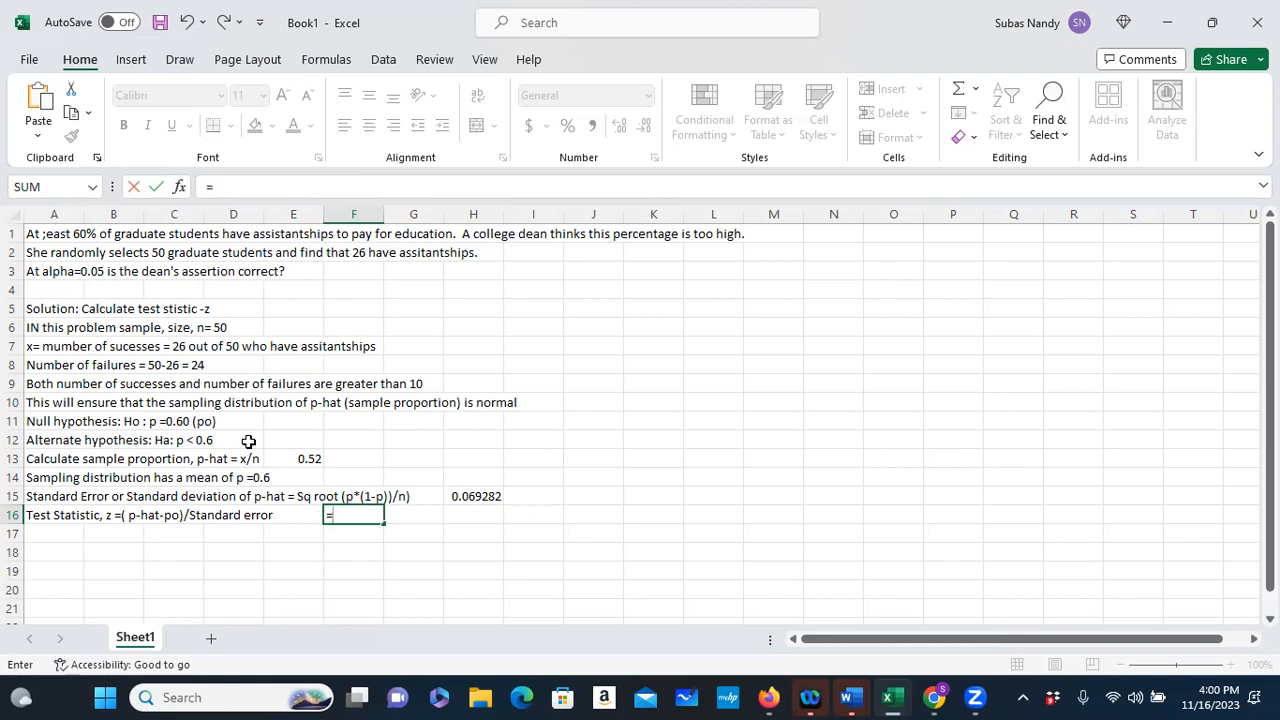
pyautogui.click(305, 459)
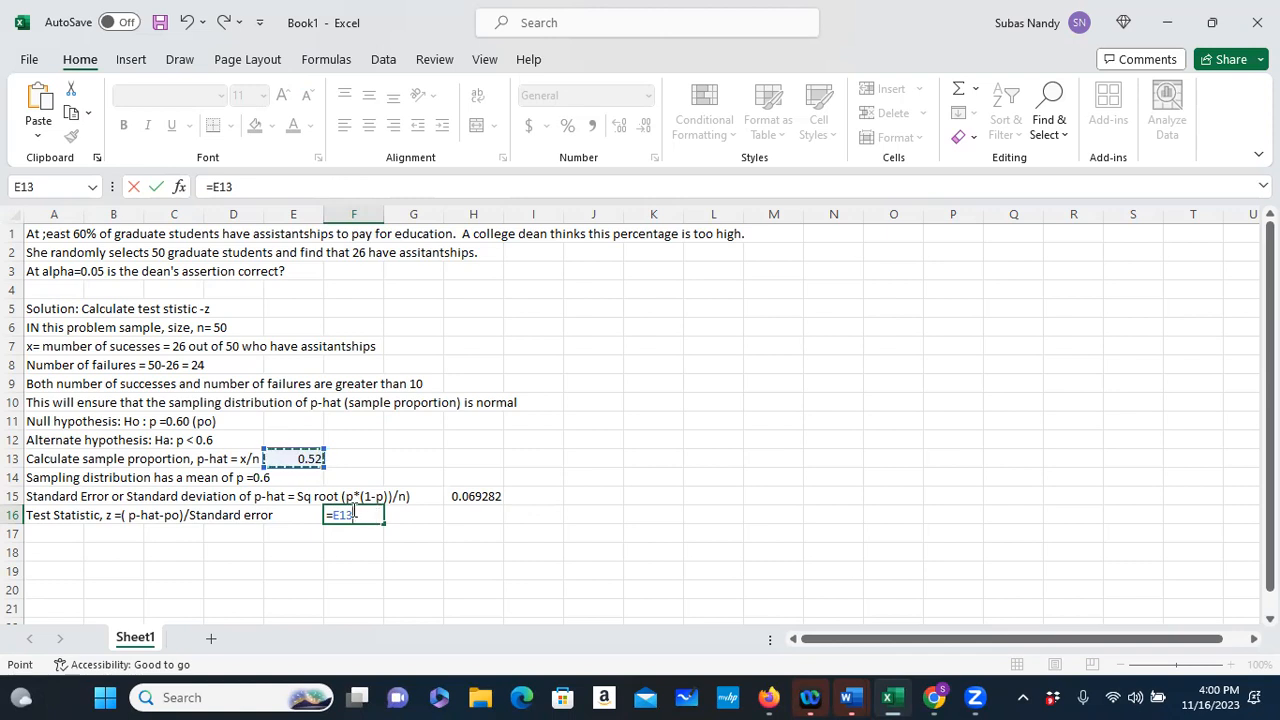
pyautogui.click(332, 511)
pyautogui.click(333, 514)
pyautogui.write('(')
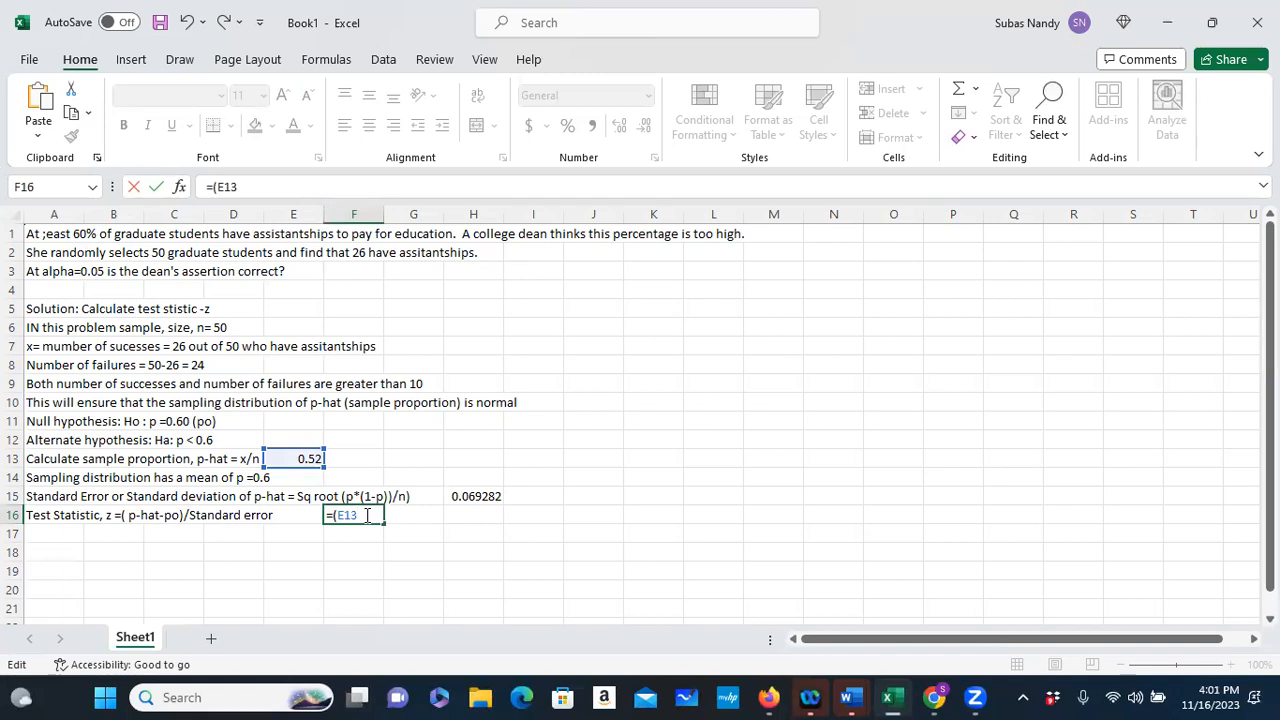
pyautogui.write('-0.6)')
pyautogui.write('/H13')
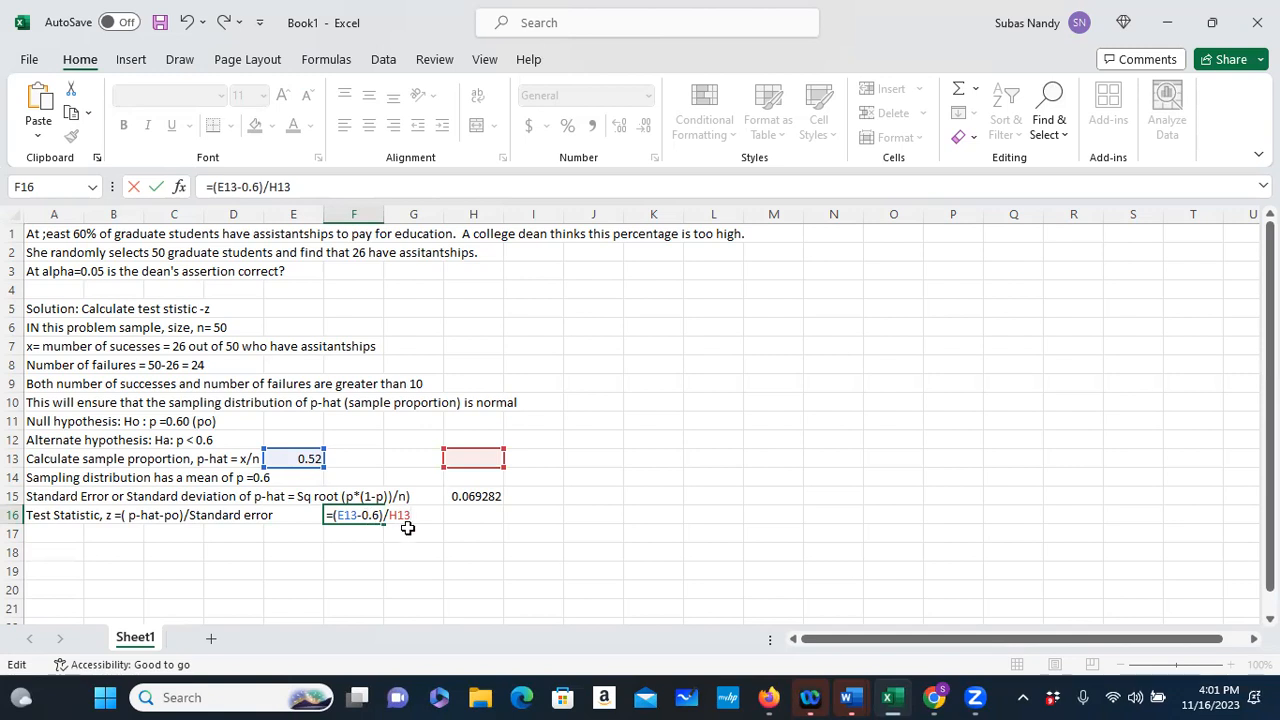
pyautogui.press('BackSpace')
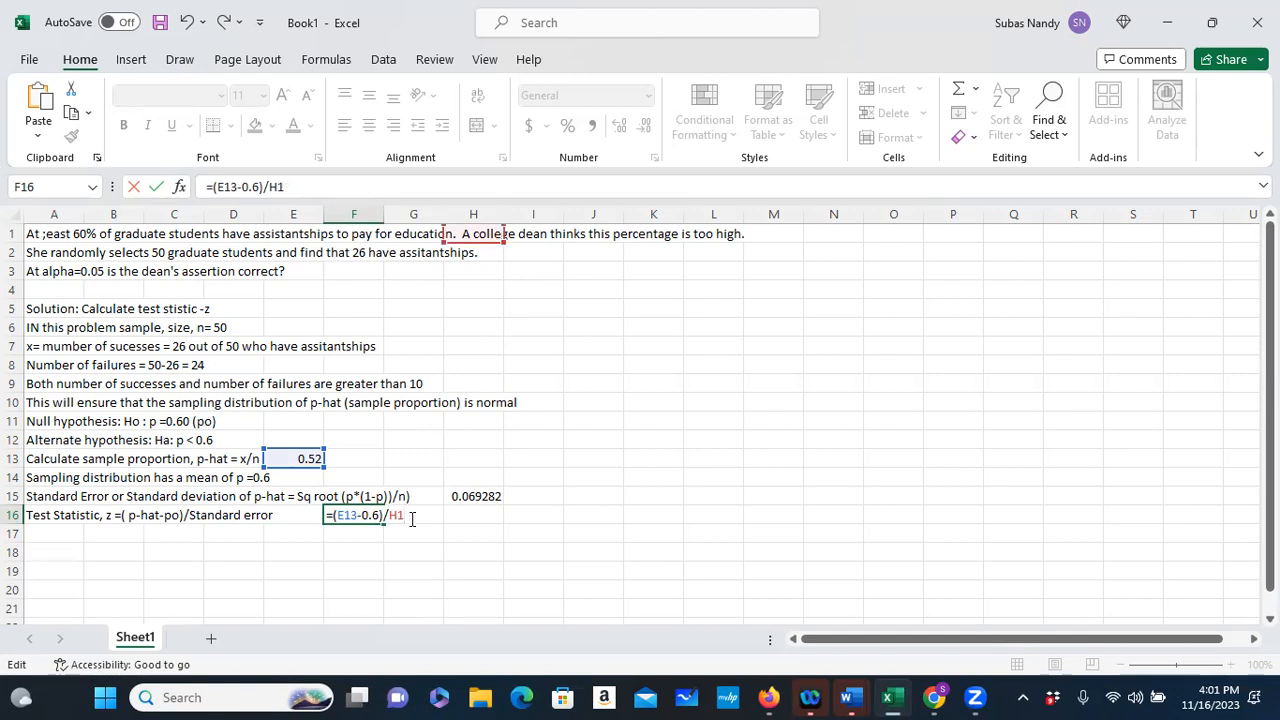
pyautogui.write('5')
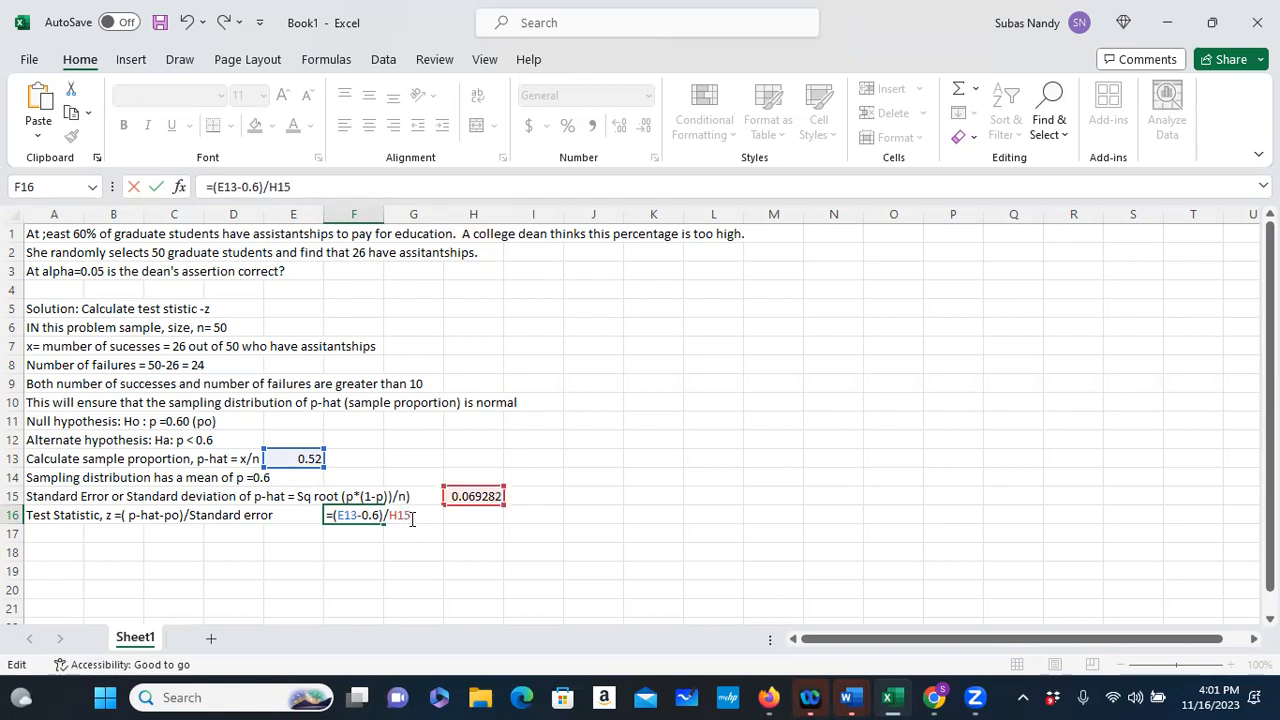
pyautogui.press('Return')
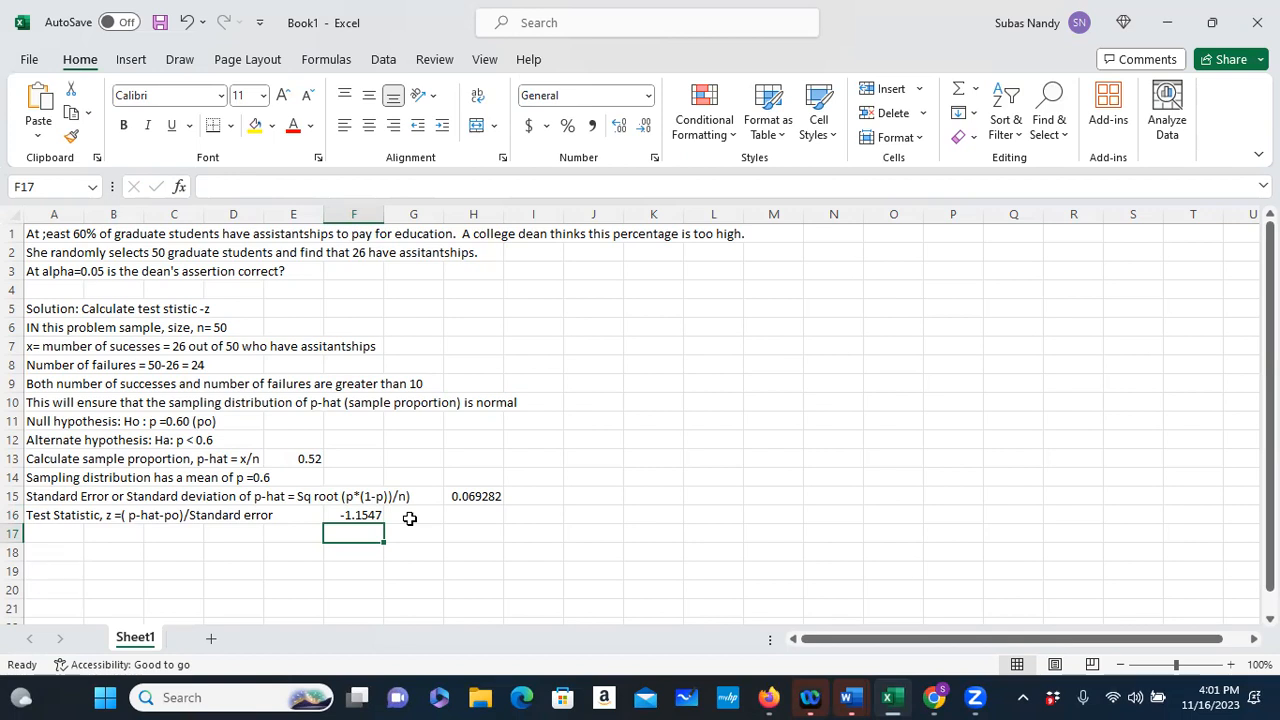
# Step: Append "(Left tailed test)" to the alternate hypothesis line in A12
pyautogui.click(168, 440)
pyautogui.click(70, 440)
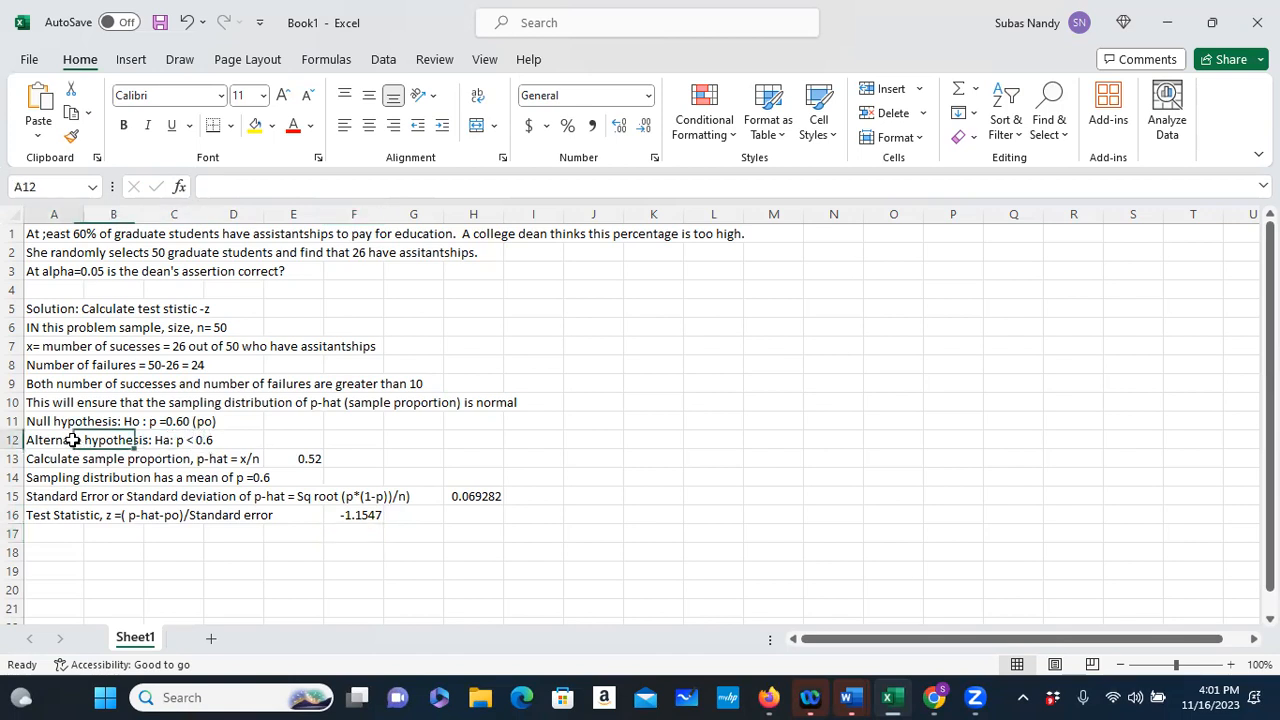
pyautogui.click(400, 189)
pyautogui.write('*')
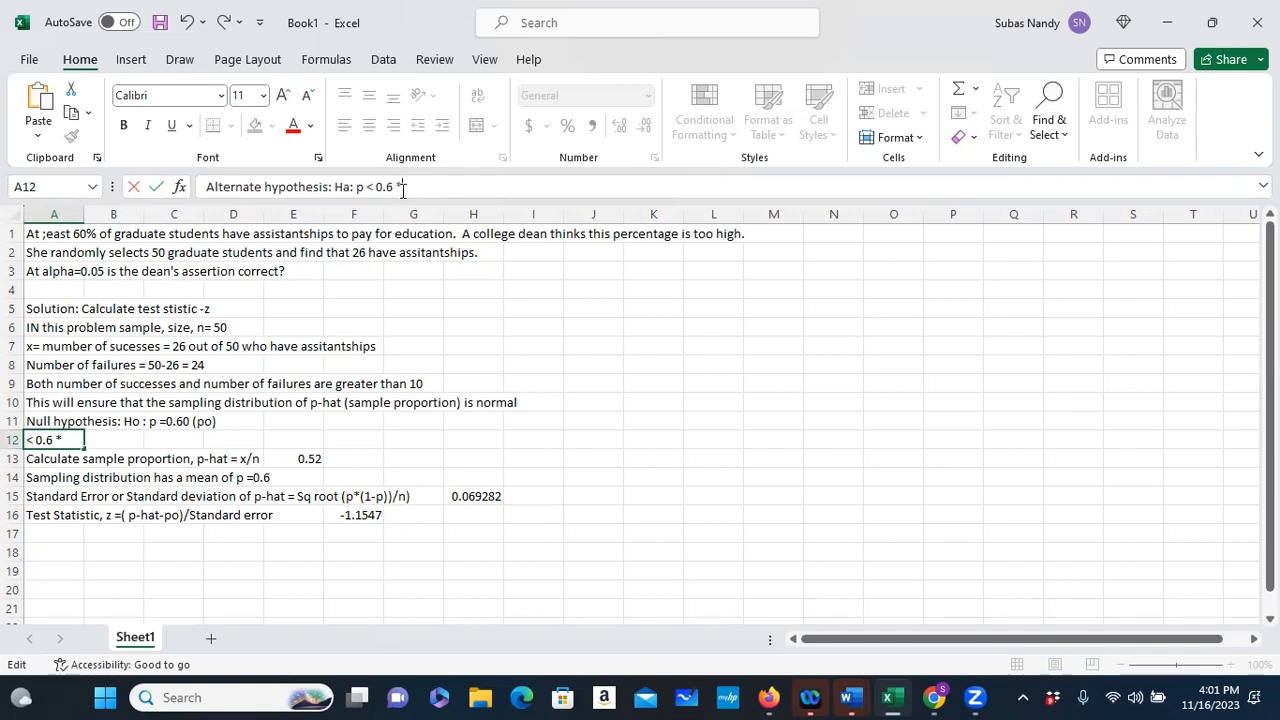
pyautogui.press('BackSpace')
pyautogui.write('(Left tailed te')
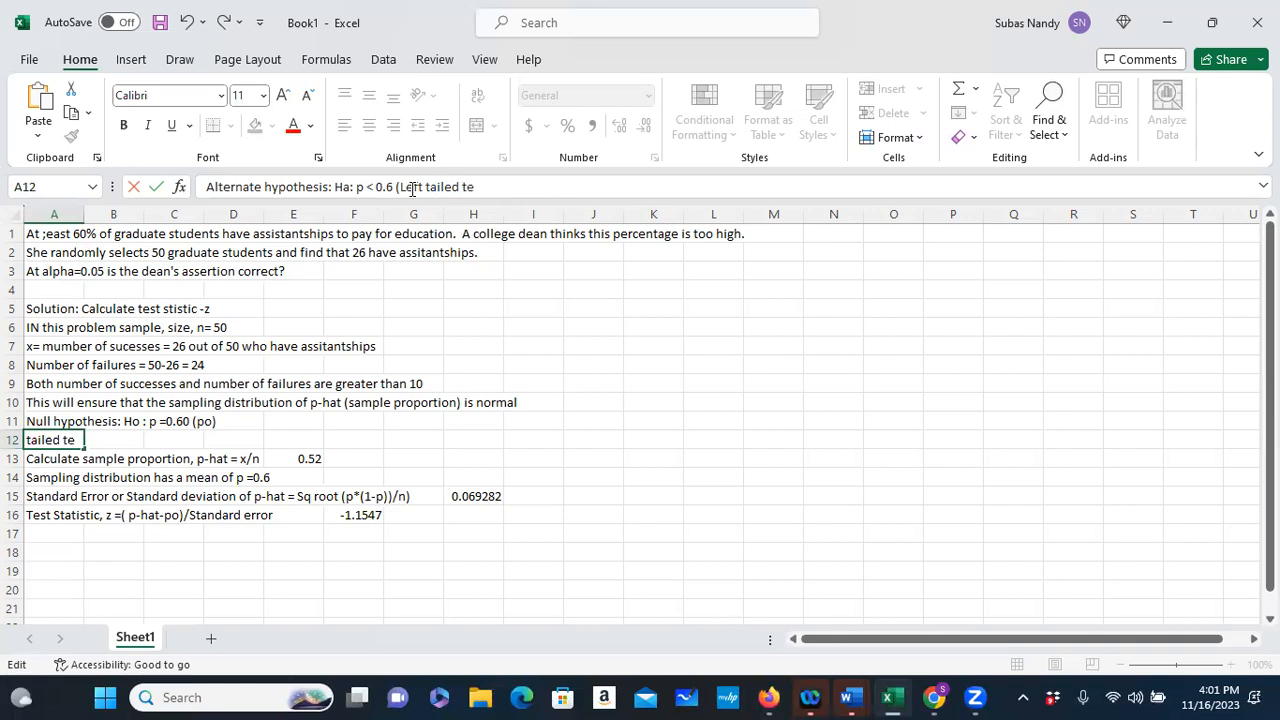
pyautogui.write('st)')
# Step: Enter the note "Let us find out the cumulative area to the left of z =-1.1547" in cell A17
pyautogui.click(40, 534)
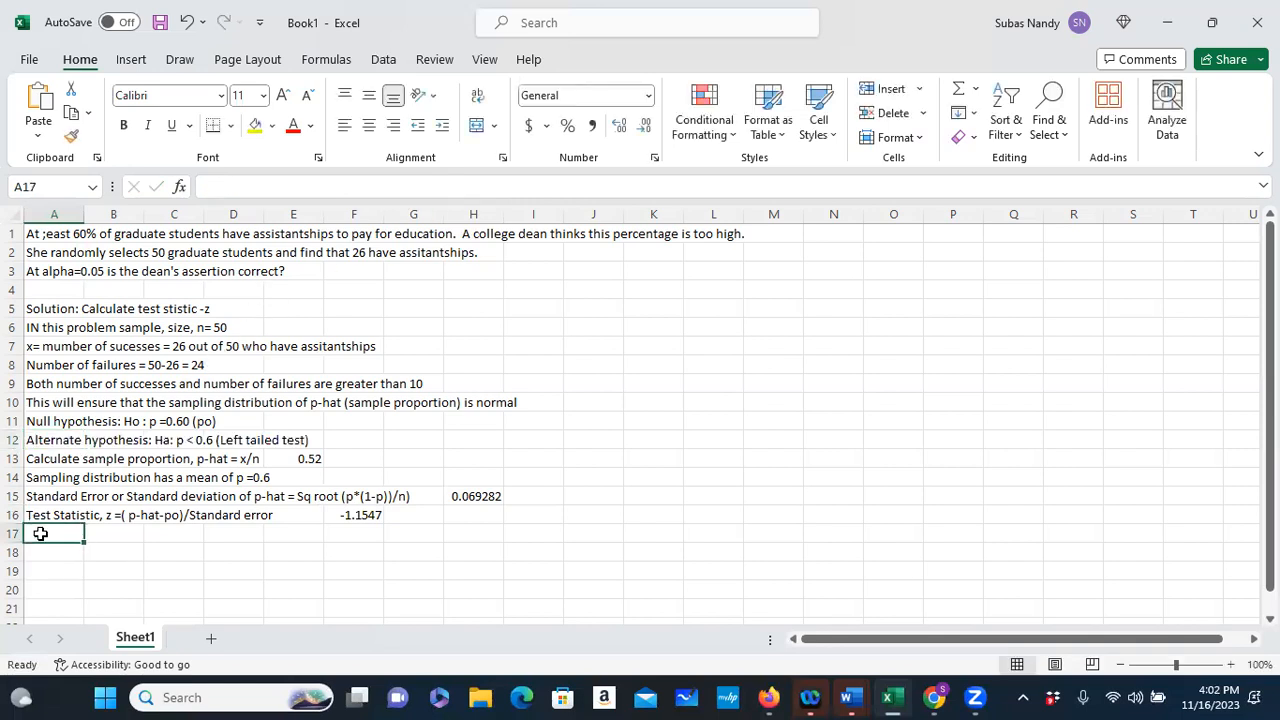
pyautogui.write('Let')
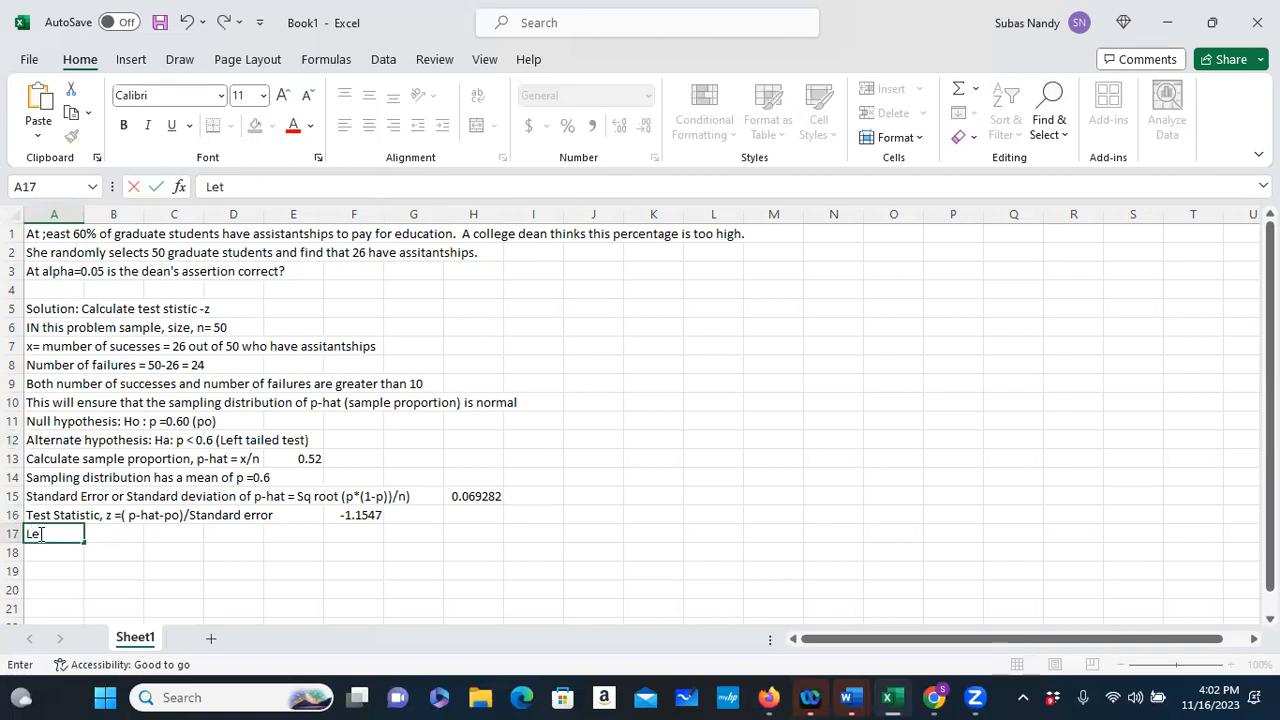
pyautogui.write(' us find out th')
pyautogui.press('BackSpace')
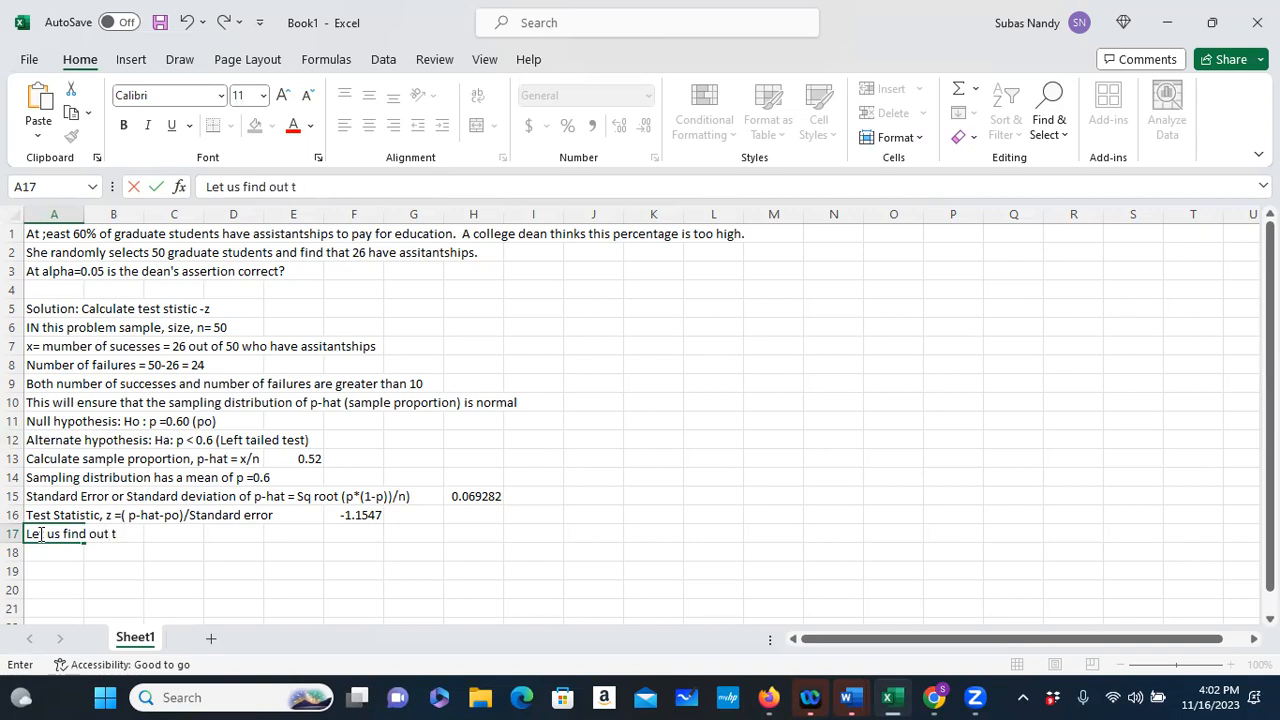
pyautogui.press('BackSpace')
pyautogui.write('the cumulative')
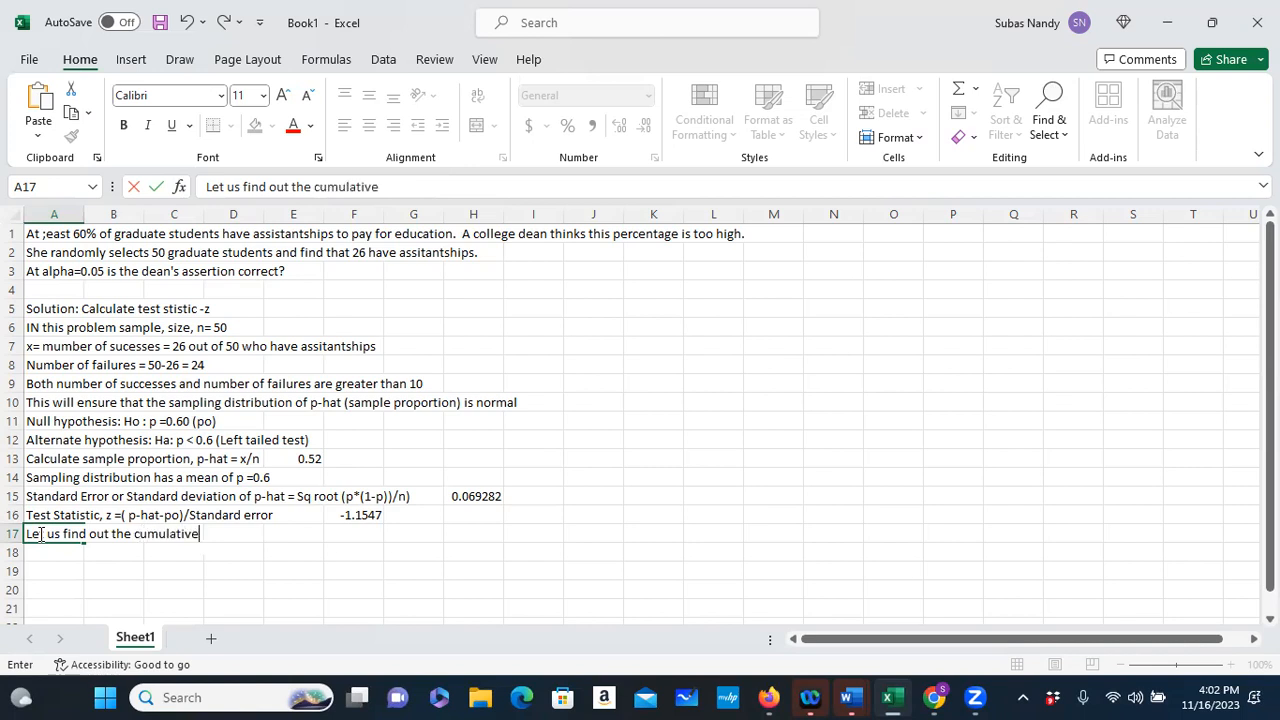
pyautogui.write(' area to the left')
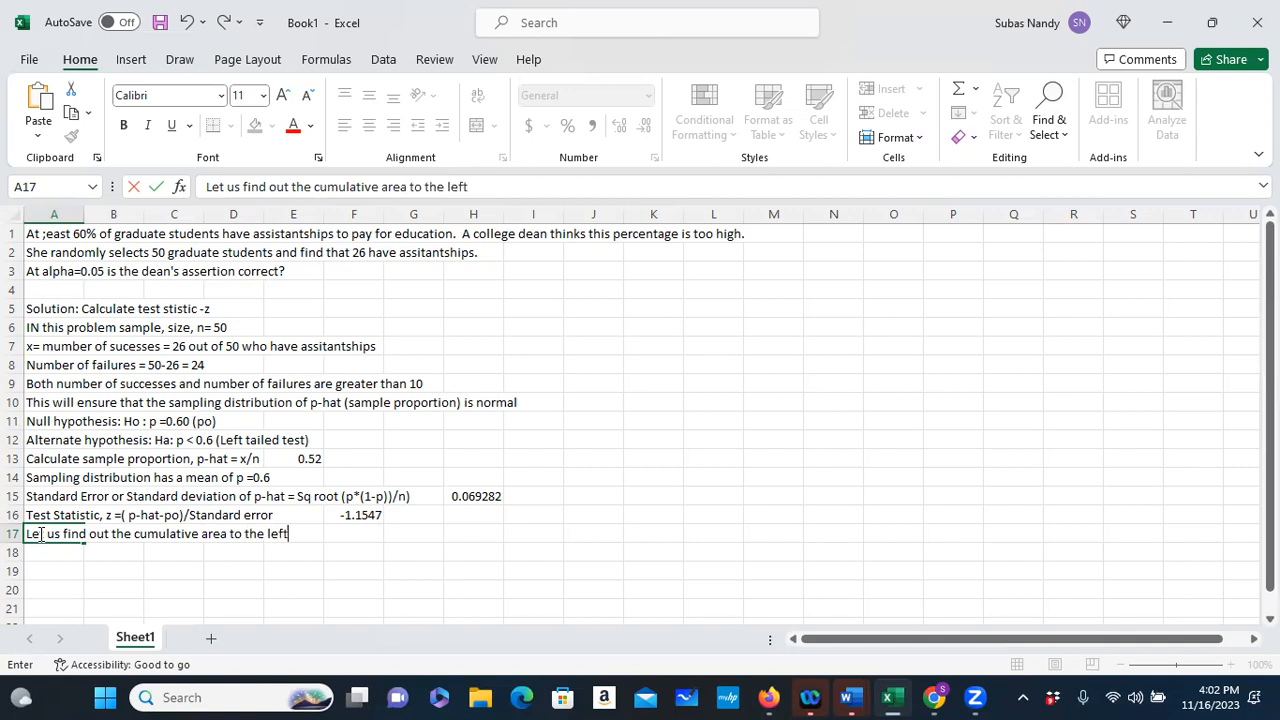
pyautogui.write(' of z =-1.1547')
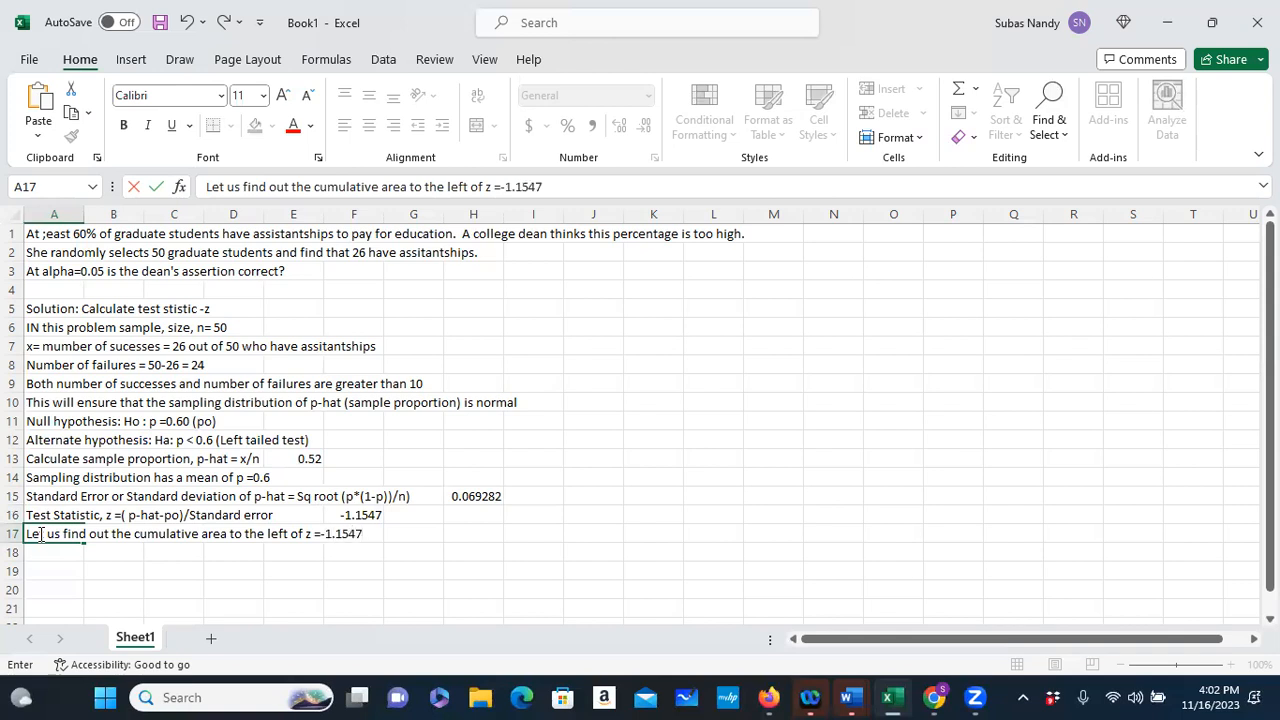
pyautogui.press('Return')
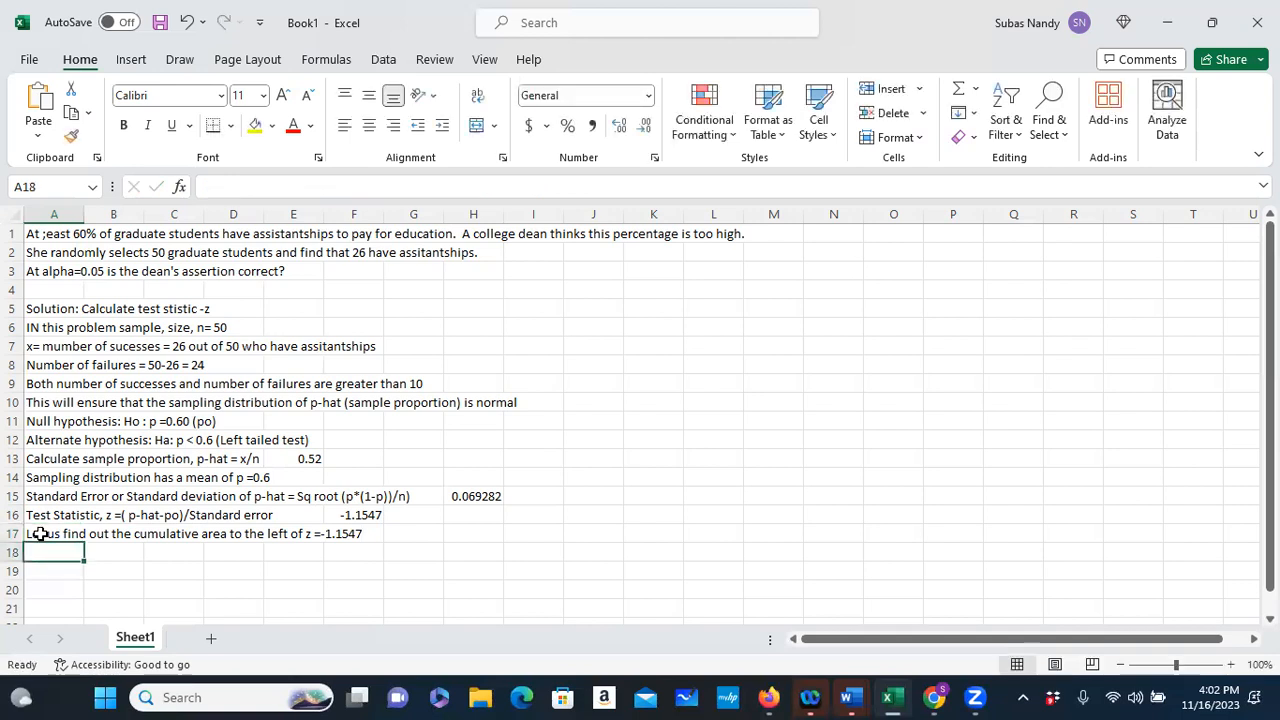
pyautogui.doubleClick(40, 534)
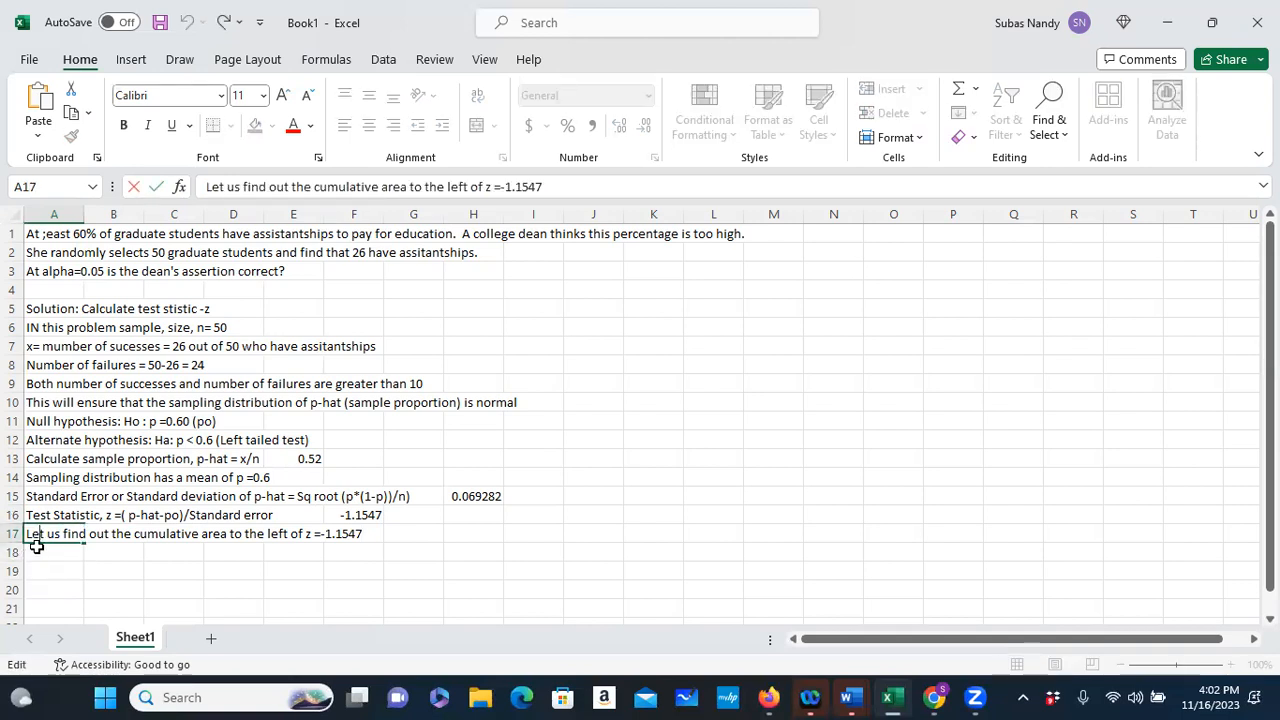
pyautogui.click(36, 548)
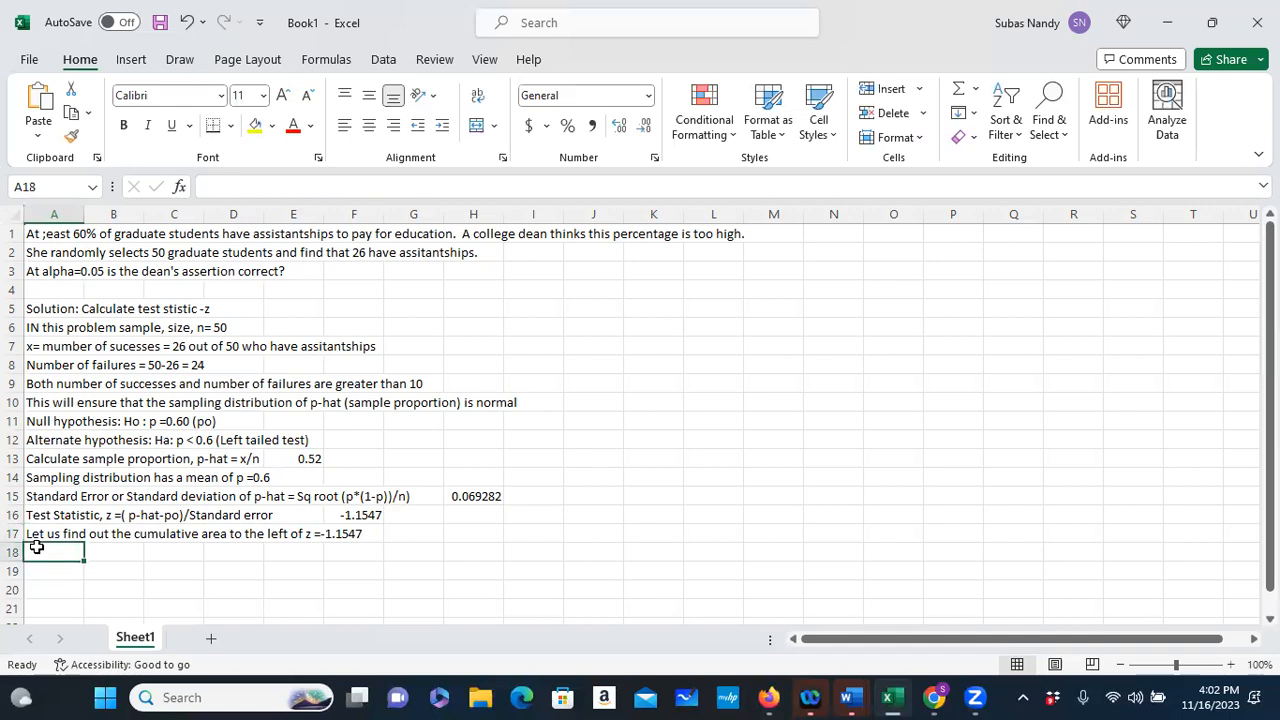
pyautogui.write('A')
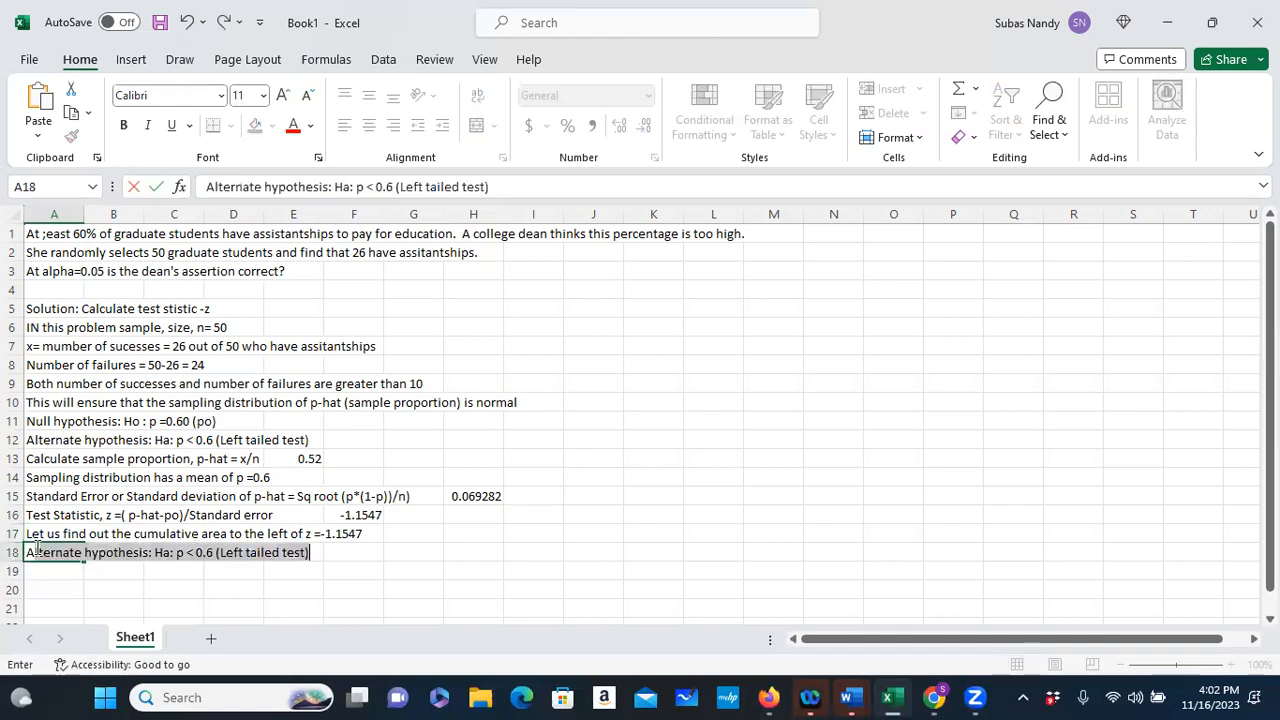
pyautogui.write('rea t')
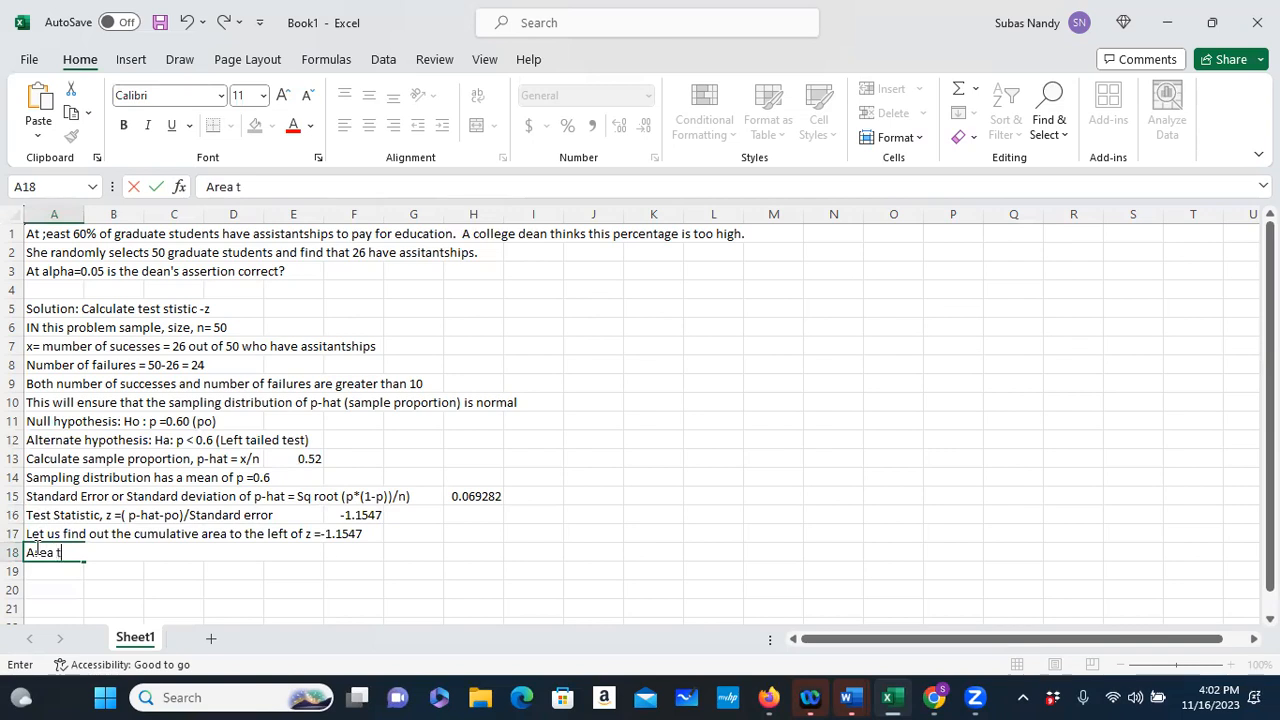
pyautogui.write('o the left of test stat')
pyautogui.press('BackSpace')
pyautogui.press('BackSpace')
pyautogui.press('BackSpace')
pyautogui.press('BackSpace')
pyautogui.press('BackSpace')
pyautogui.press('BackSpace')
pyautogui.press('BackSpace')
pyautogui.press('BackSpace')
pyautogui.press('BackSpace')
pyautogui.press('BackSpace')
pyautogui.press('BackSpace')
pyautogui.press('BackSpace')
pyautogui.press('BackSpace')
pyautogui.press('BackSpace')
pyautogui.press('BackSpace')
pyautogui.press('BackSpace')
pyautogui.press('BackSpace')
pyautogui.press('BackSpace')
pyautogui.press('BackSpace')
pyautogui.press('BackSpace')
pyautogui.click(80, 534)
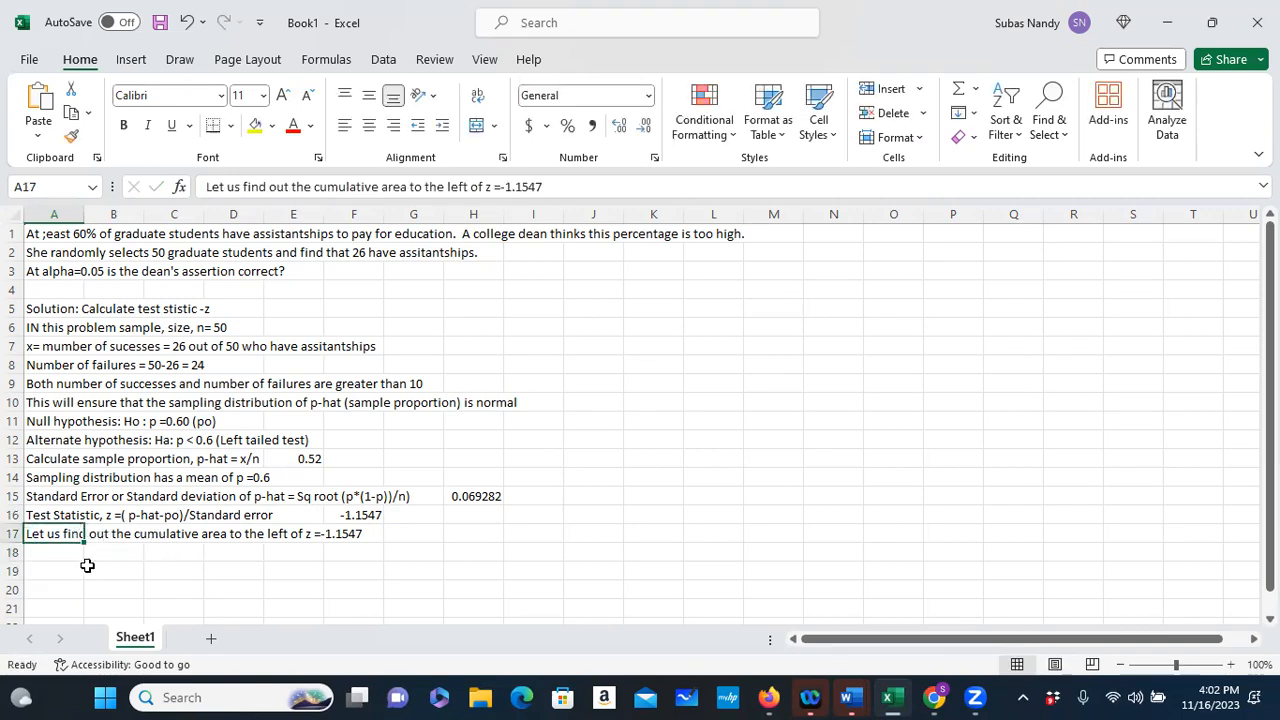
# Step: Begin a note in cell A18 reading "Cumulative area is also called p-value, which"
pyautogui.click(56, 562)
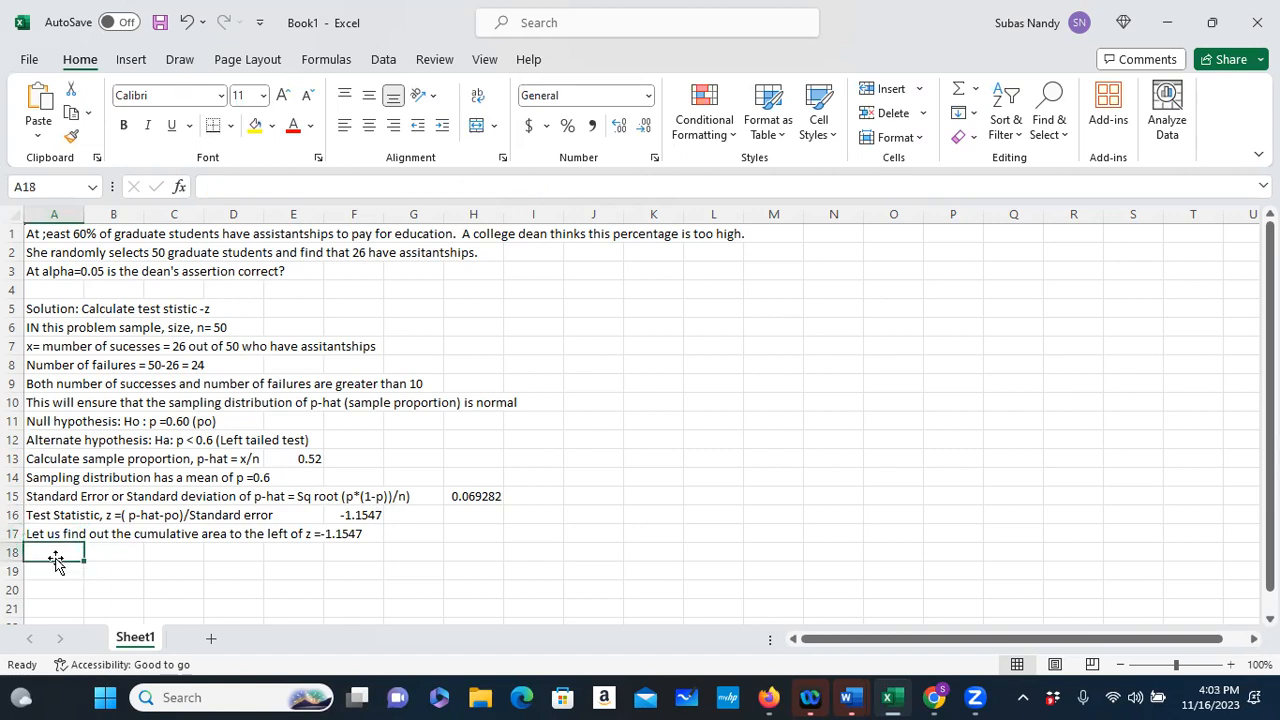
pyautogui.write('Cumu')
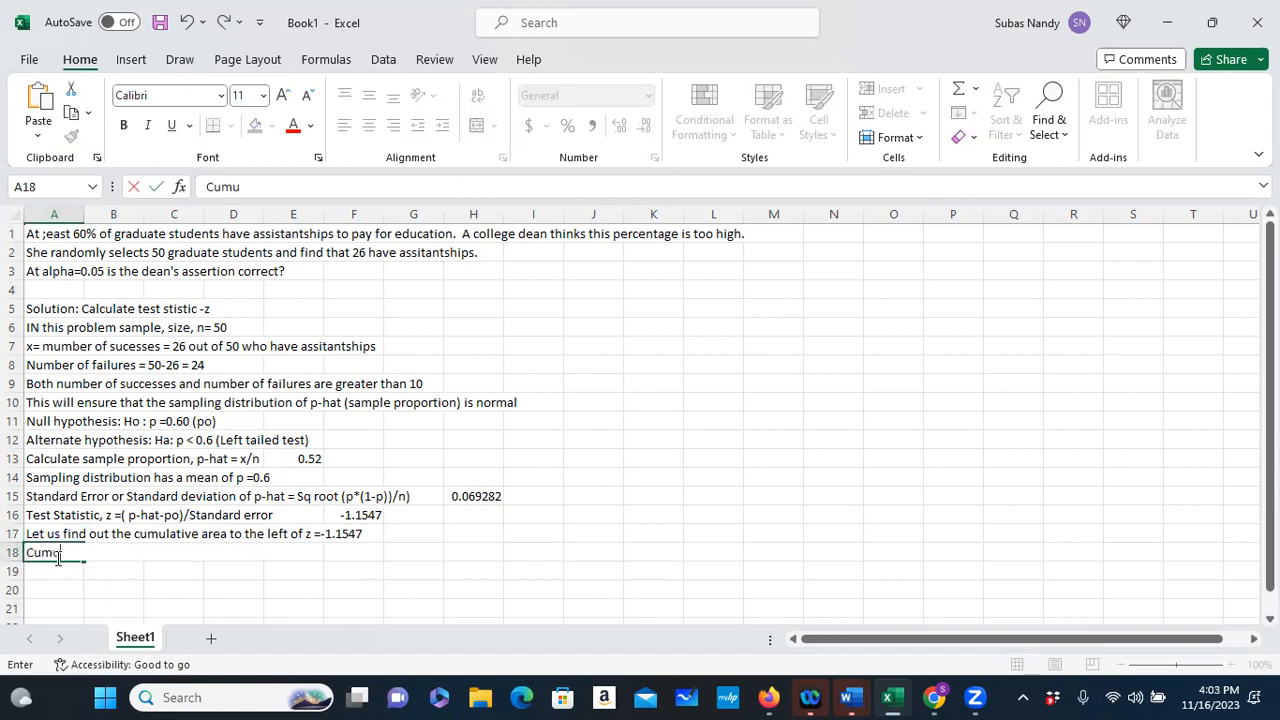
pyautogui.write('lati')
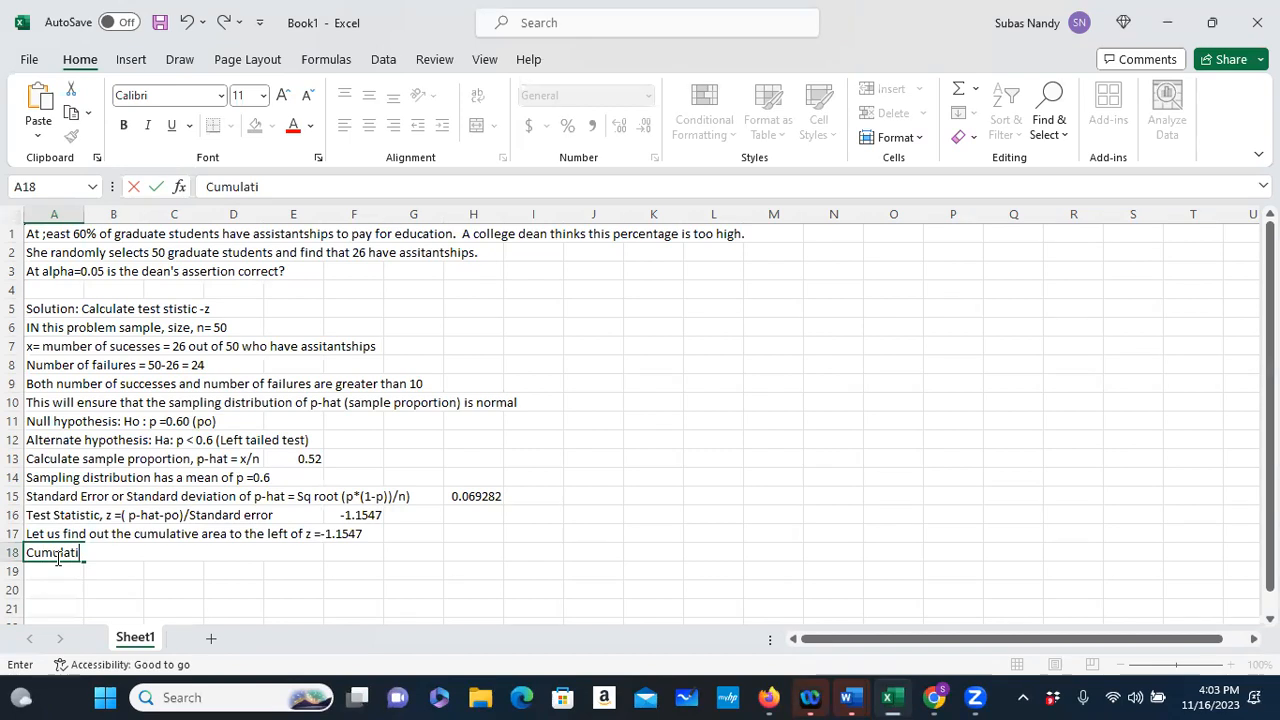
pyautogui.write('ve Area')
pyautogui.press('BackSpace')
pyautogui.press('BackSpace')
pyautogui.press('BackSpace')
pyautogui.press('BackSpace')
pyautogui.press('BackSpace')
pyautogui.write('are')
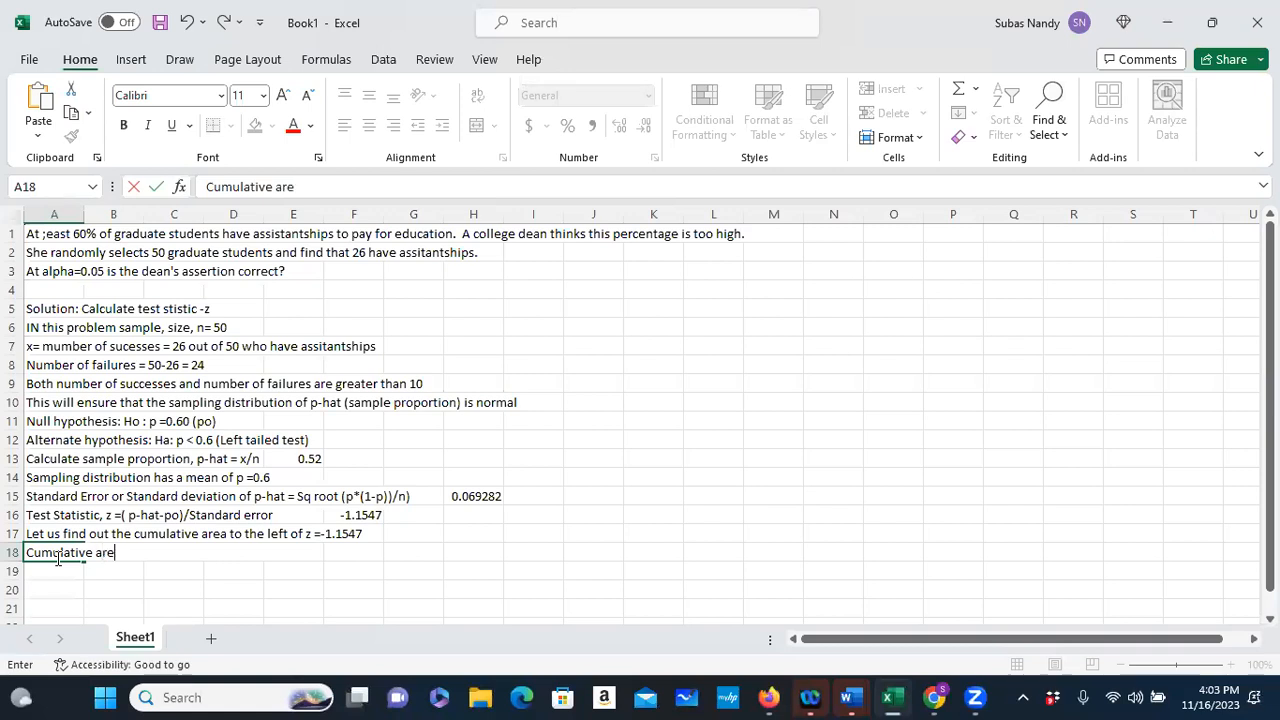
pyautogui.write('a is also called p')
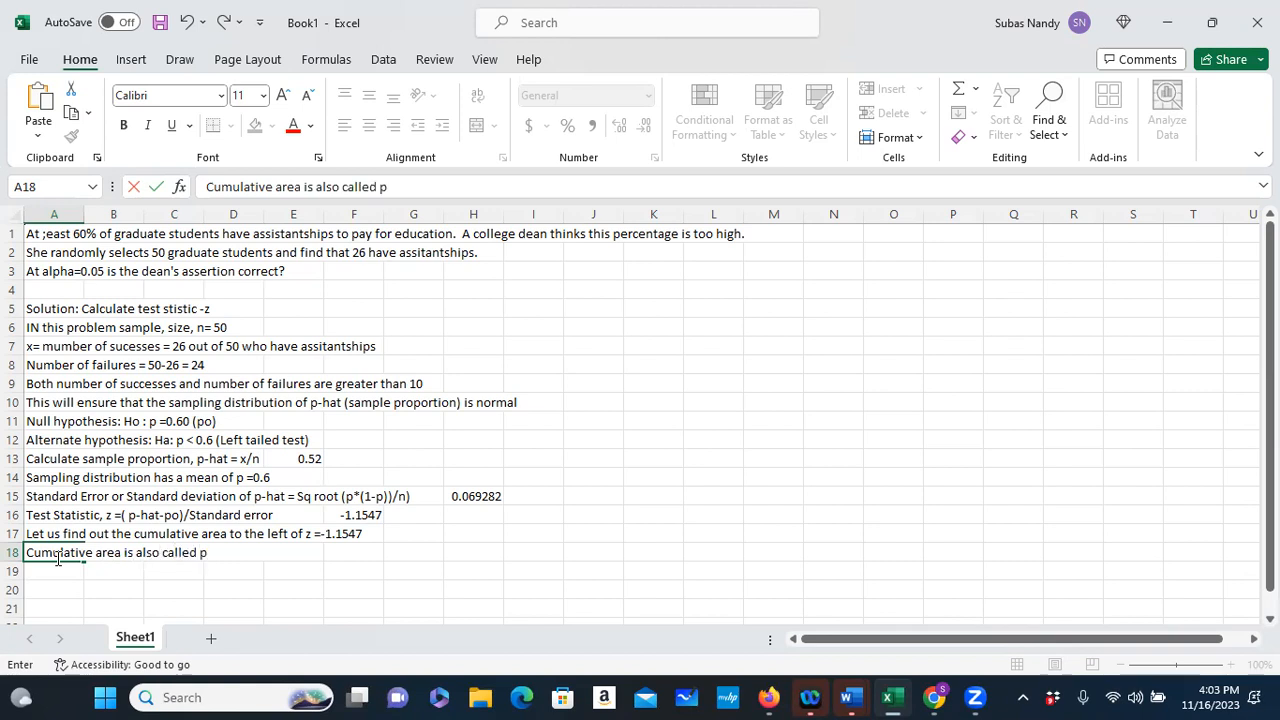
pyautogui.write('-valur')
pyautogui.press('BackSpace')
pyautogui.write('e, which')
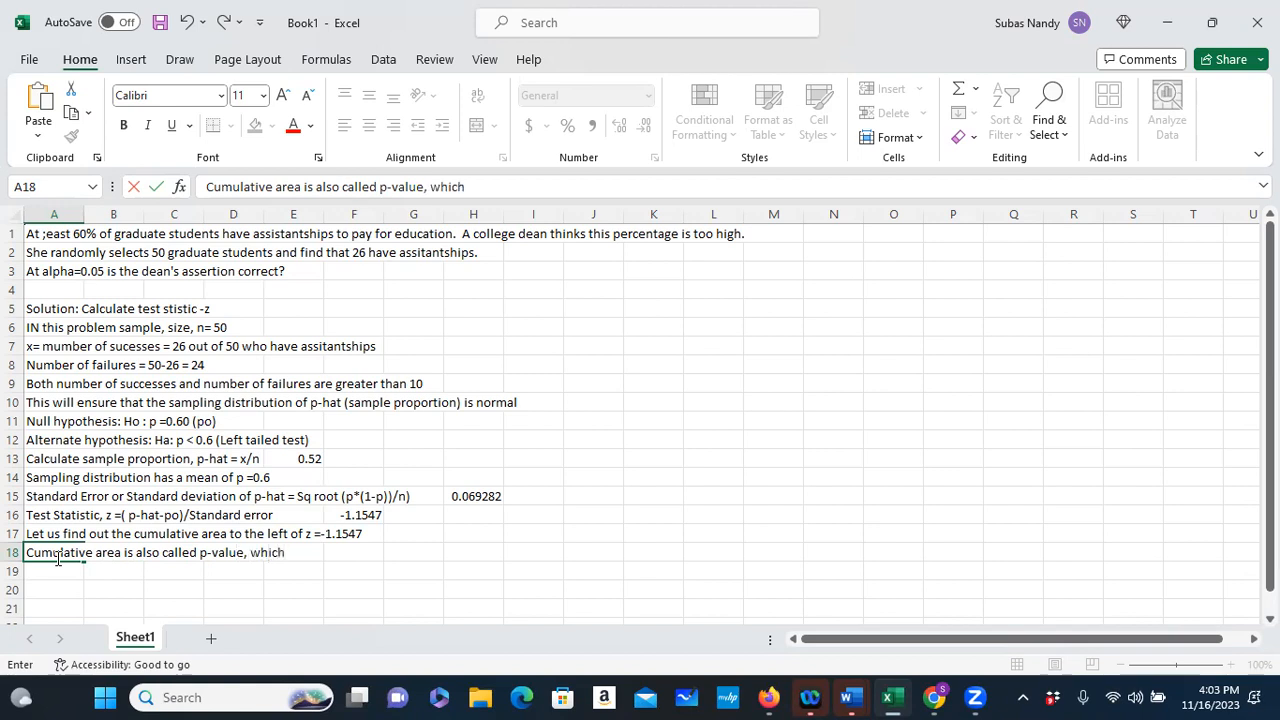
# Step: Complete the note in A18 with "is the probability of finding a test statistic more extreme more extreme than what we have calculated"
pyautogui.write(' is the probab')
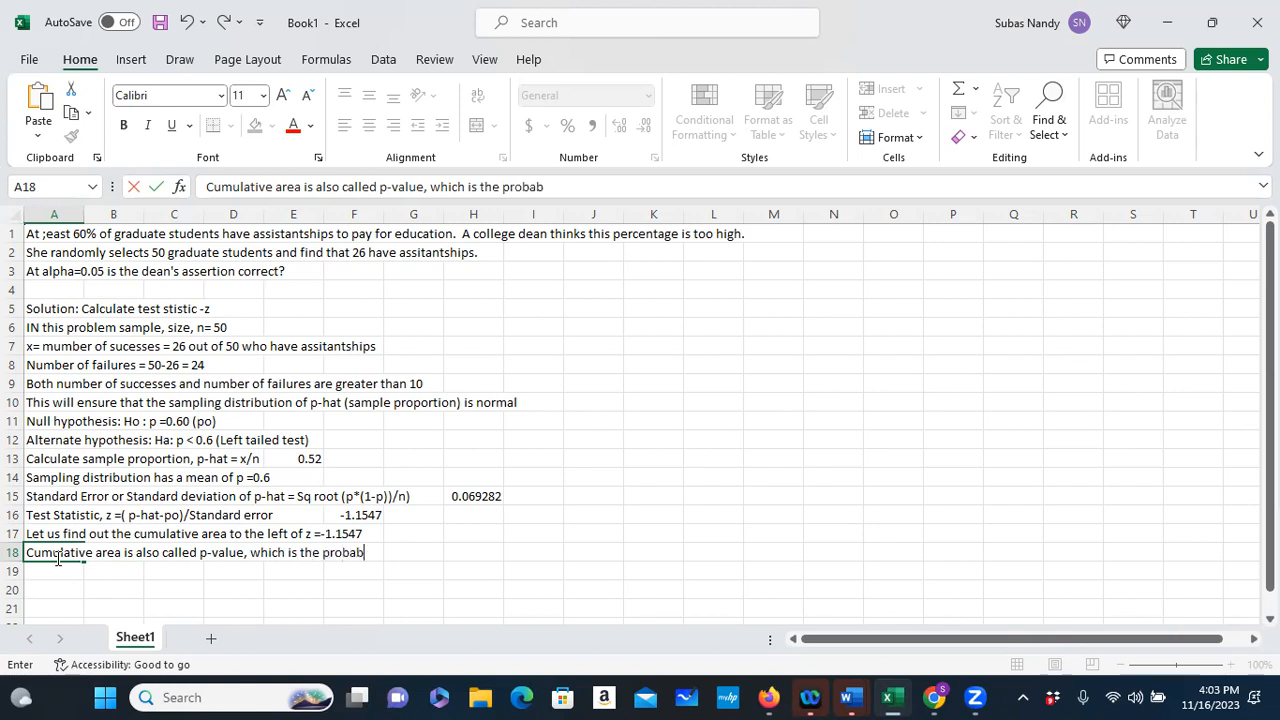
pyautogui.write('ility of find')
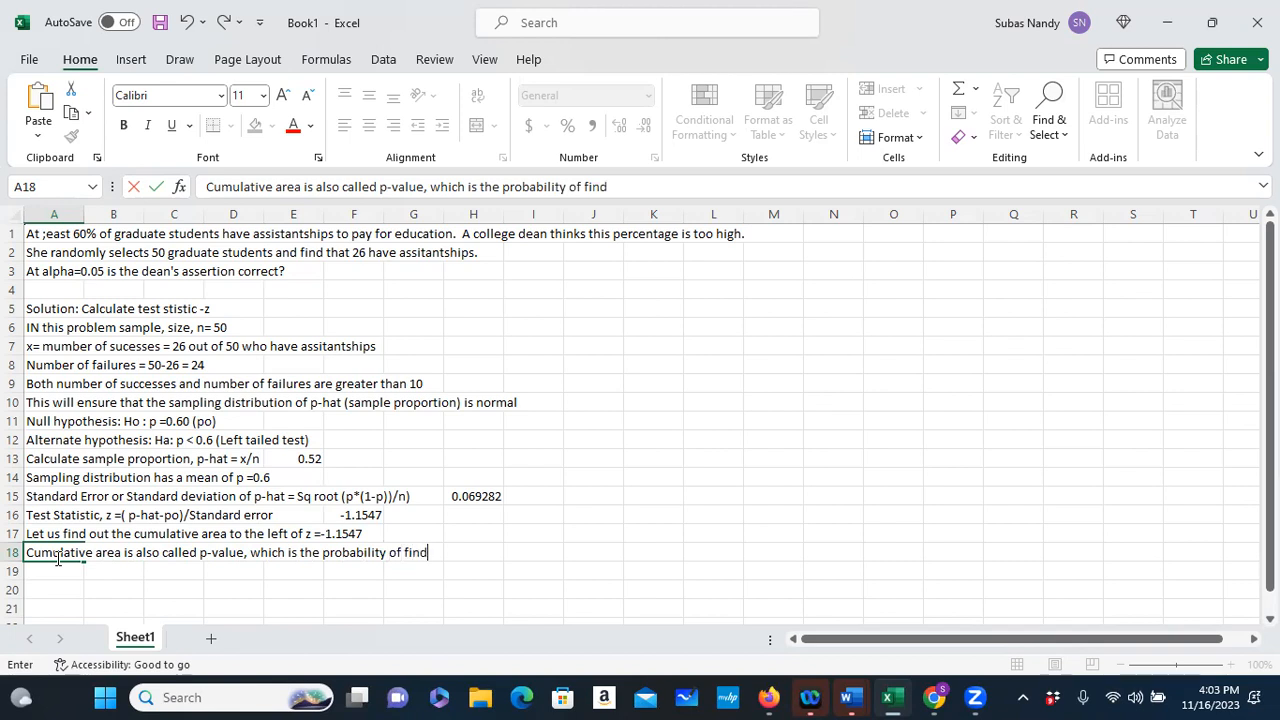
pyautogui.write('ing a test st')
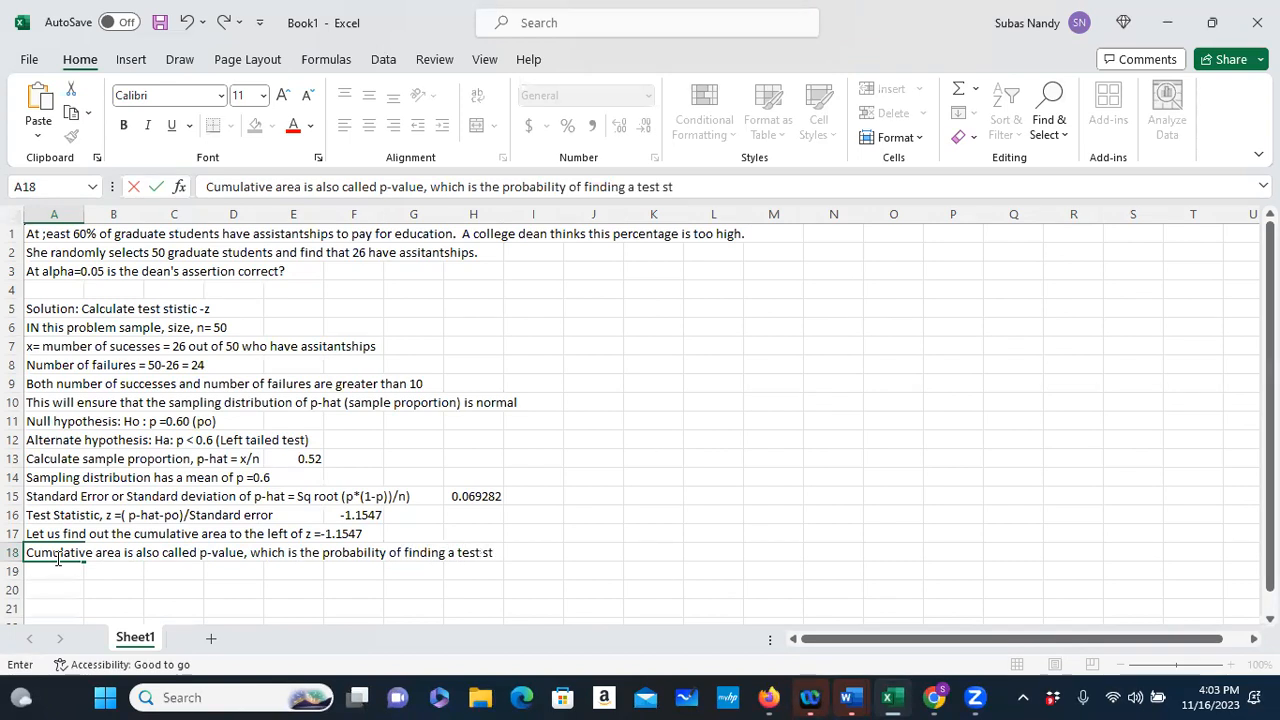
pyautogui.write('ati')
pyautogui.write('sti')
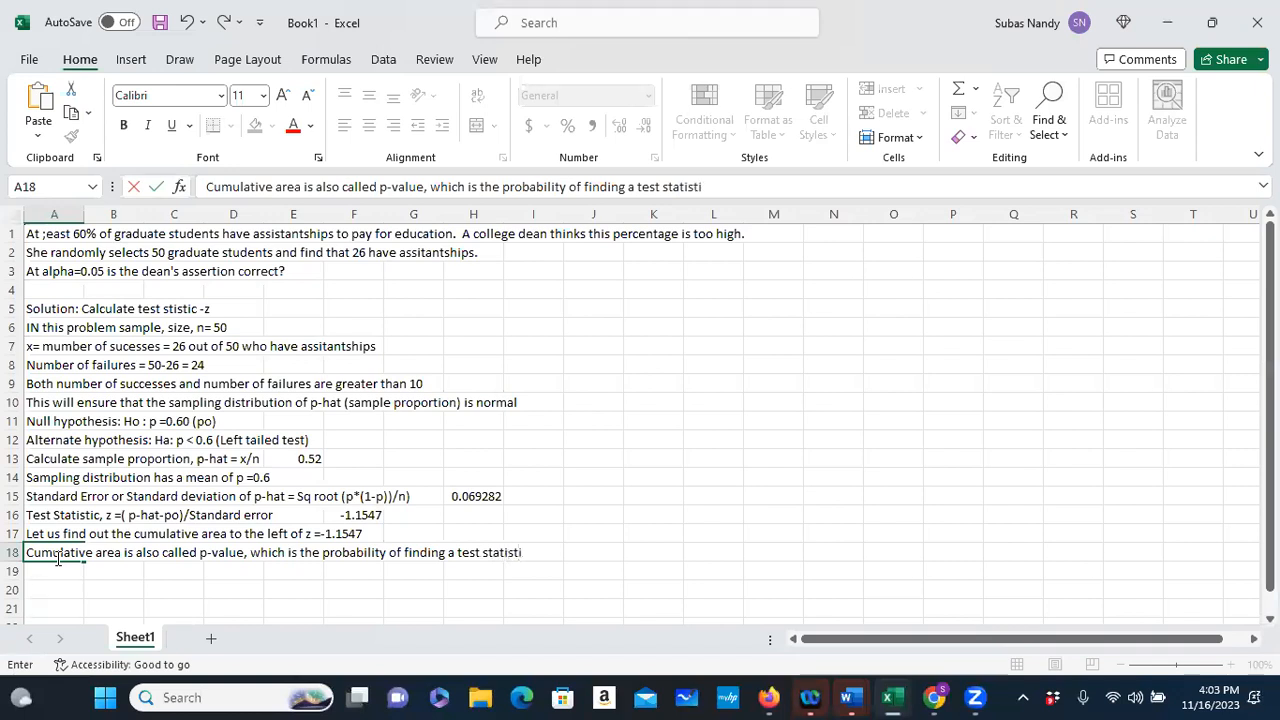
pyautogui.write('c more ex')
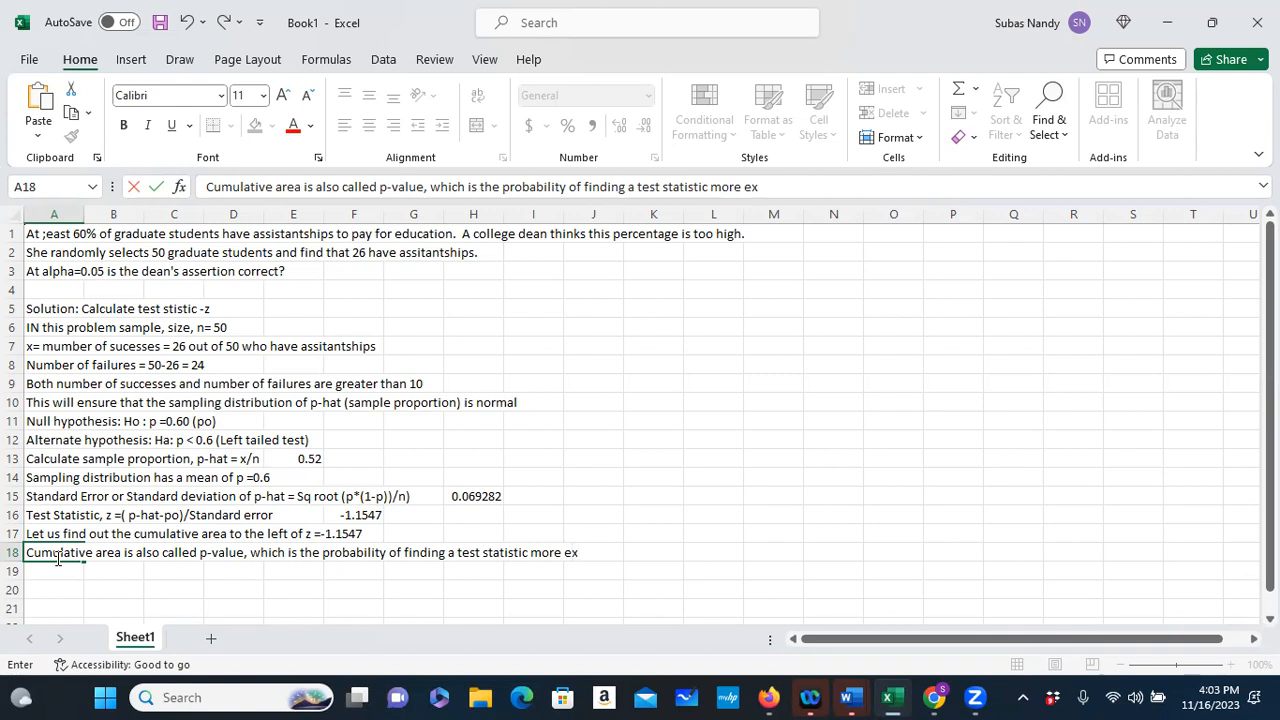
pyautogui.write('treme more extre')
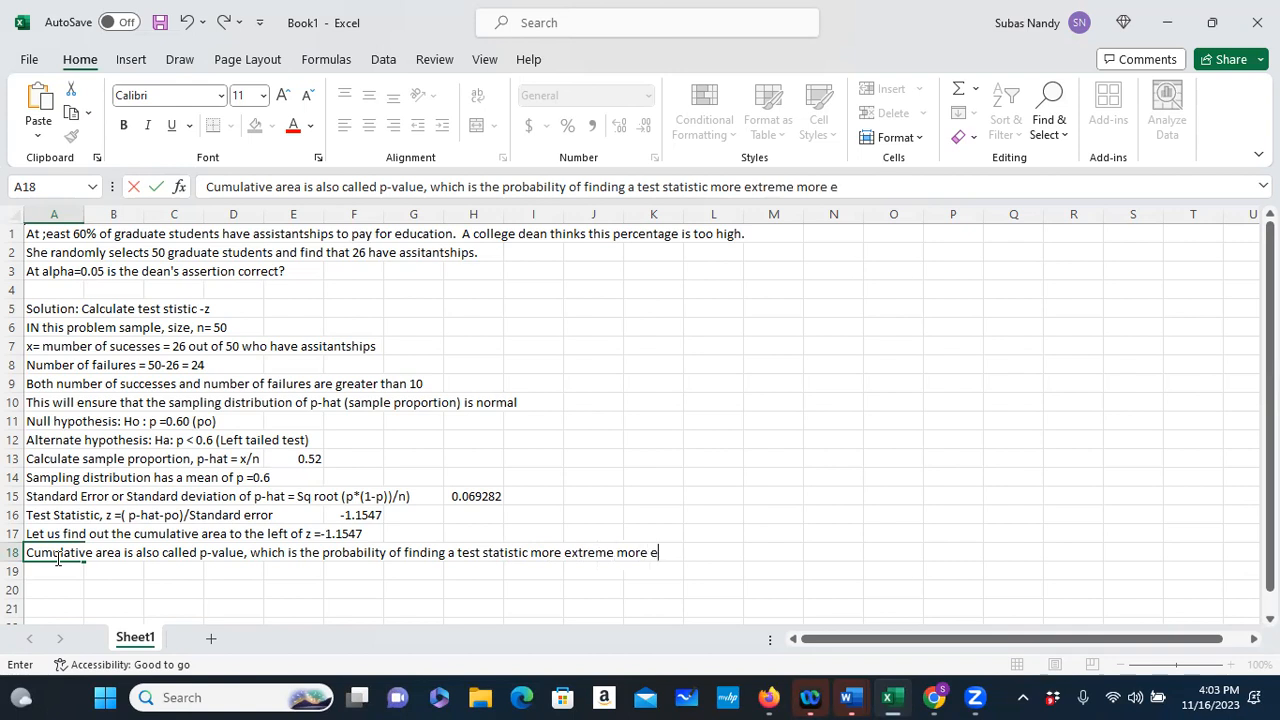
pyautogui.write('me than')
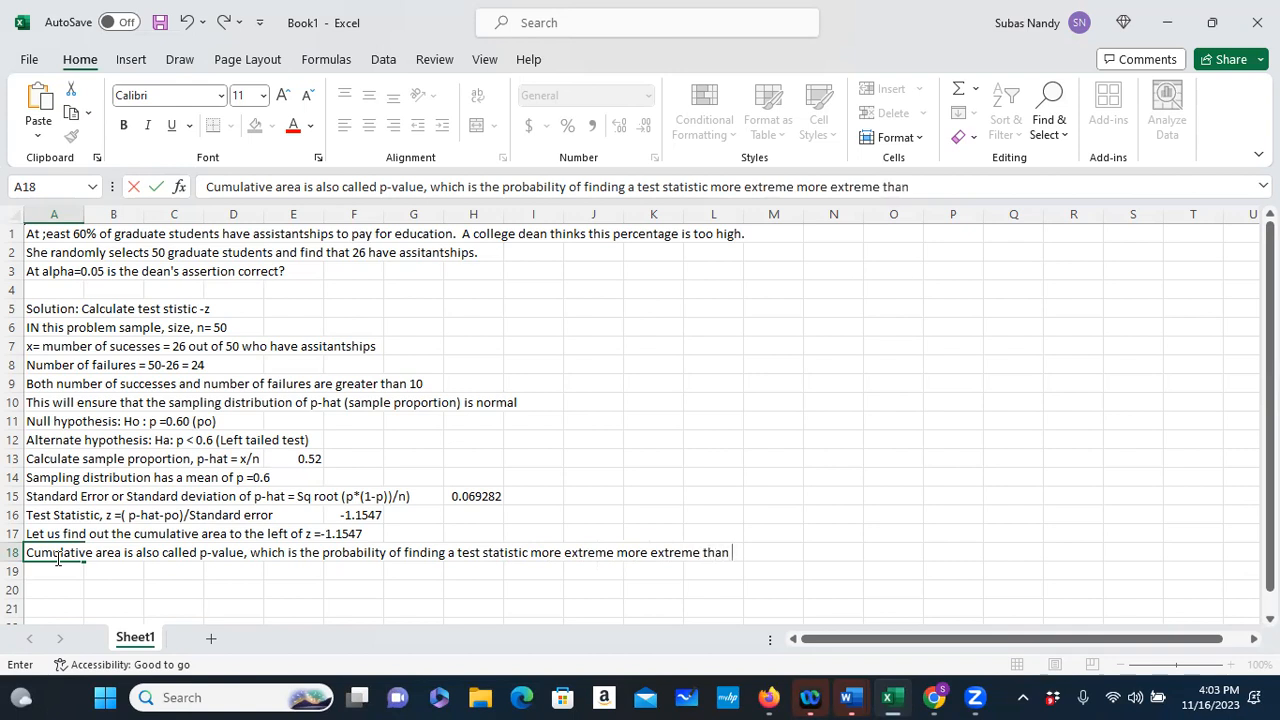
pyautogui.write(' what we')
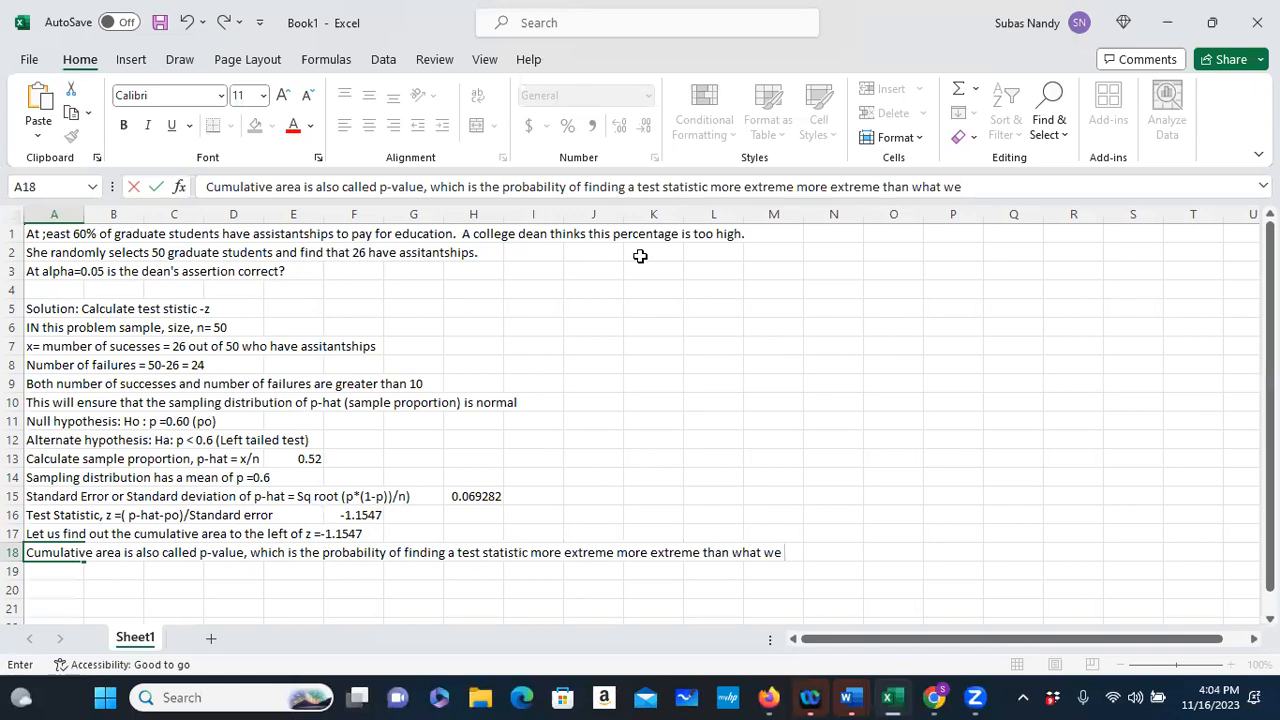
pyautogui.click(961, 190)
pyautogui.write('have cal')
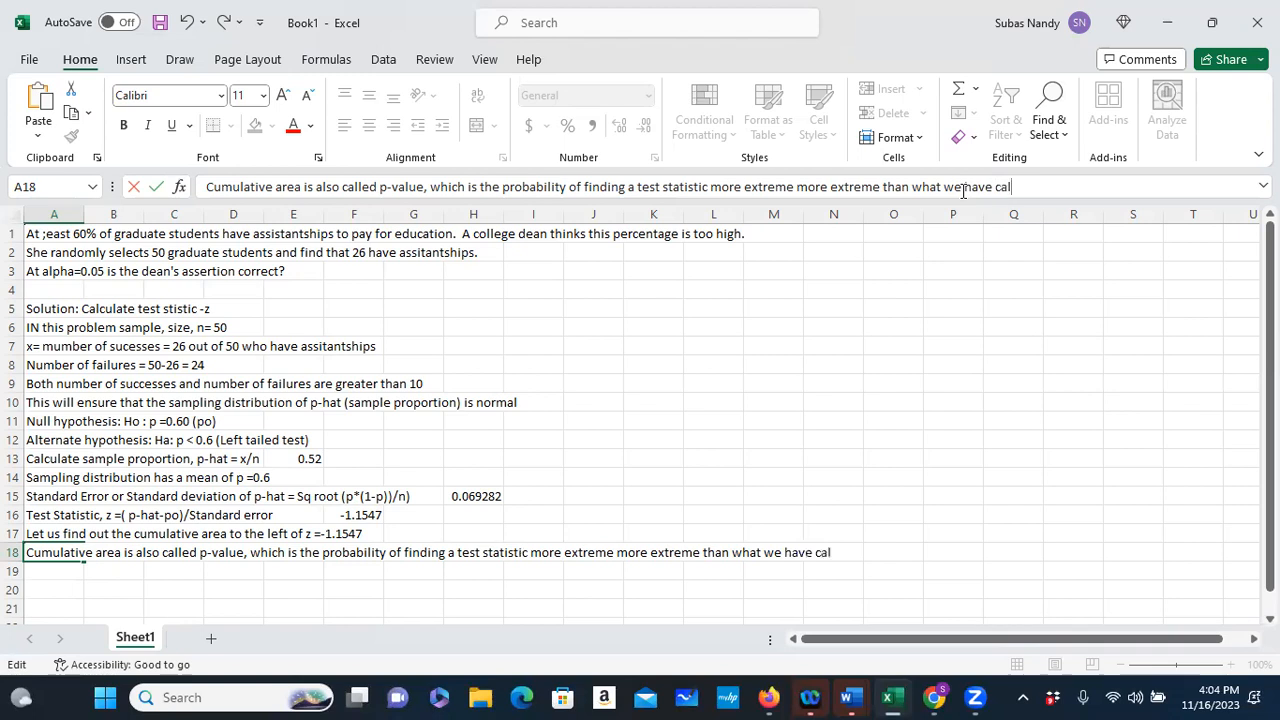
pyautogui.write('culated')
pyautogui.press('Return')
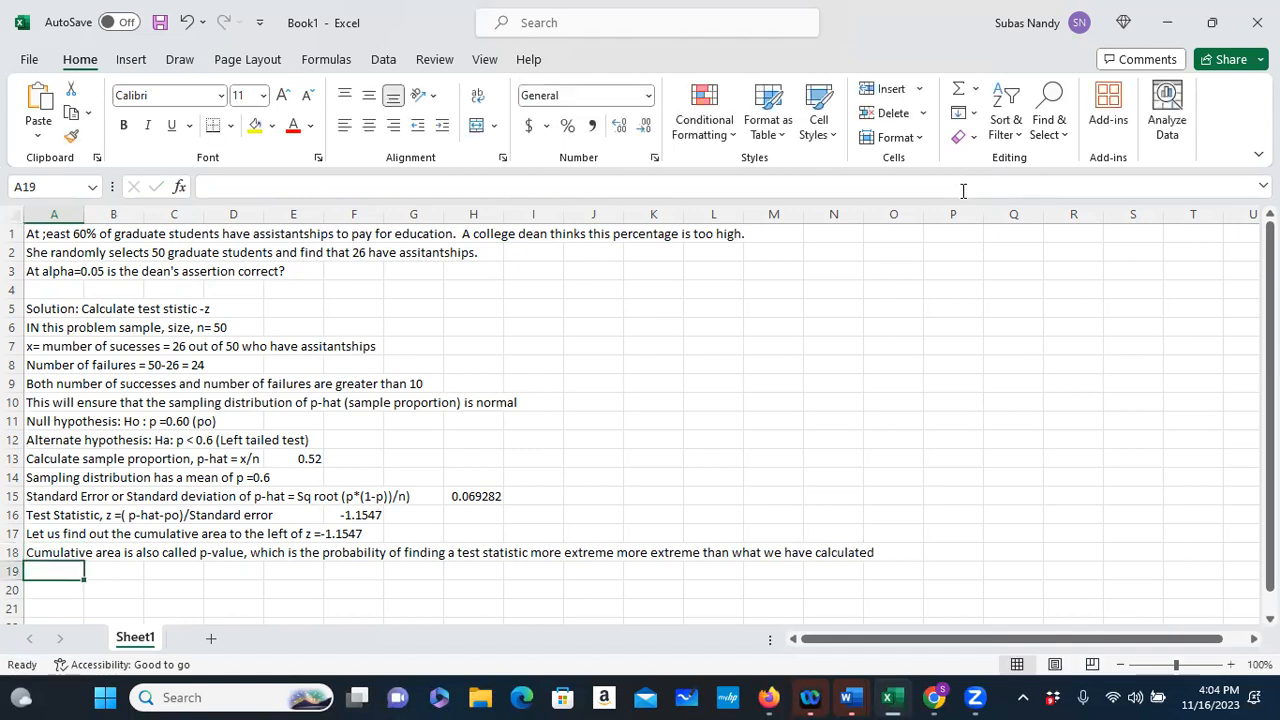
# Step: Repeat the A18 p-value note in A19 and calculate the cumulative area in B19 with =NORM.S.DIST(-1.1547, TRUE)
pyautogui.write('Cumulative are')
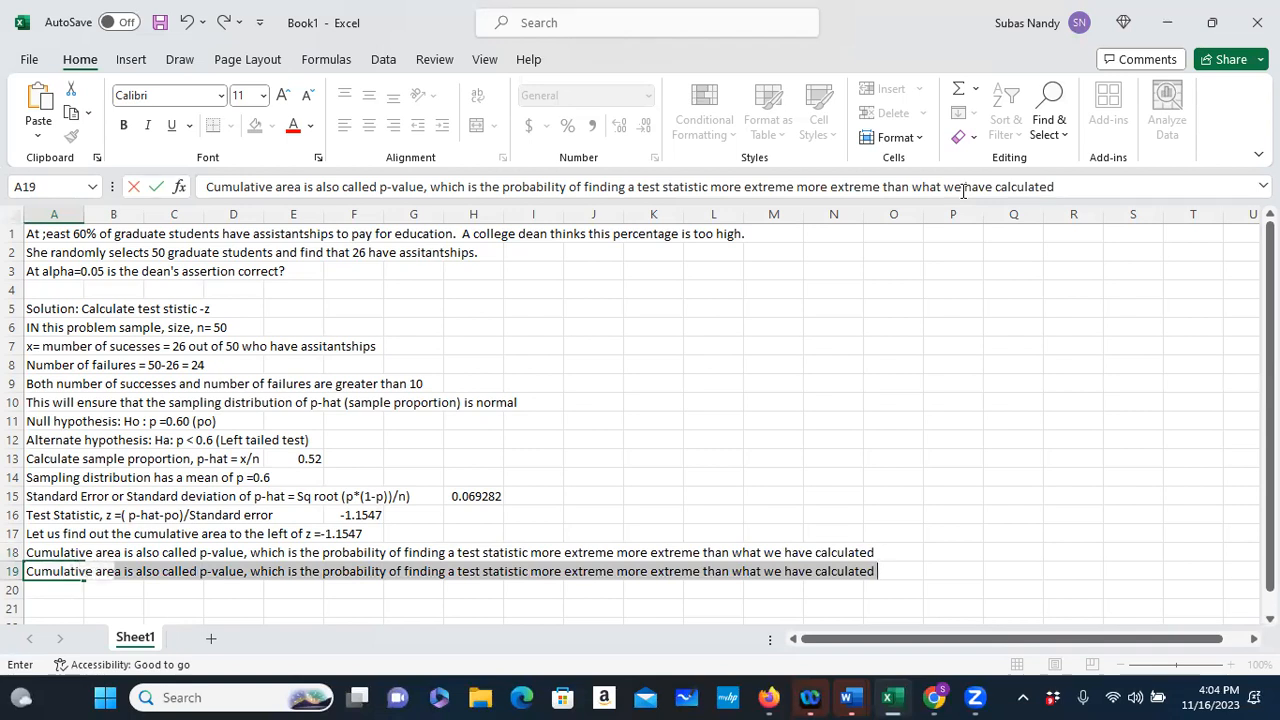
pyautogui.press('Tab')
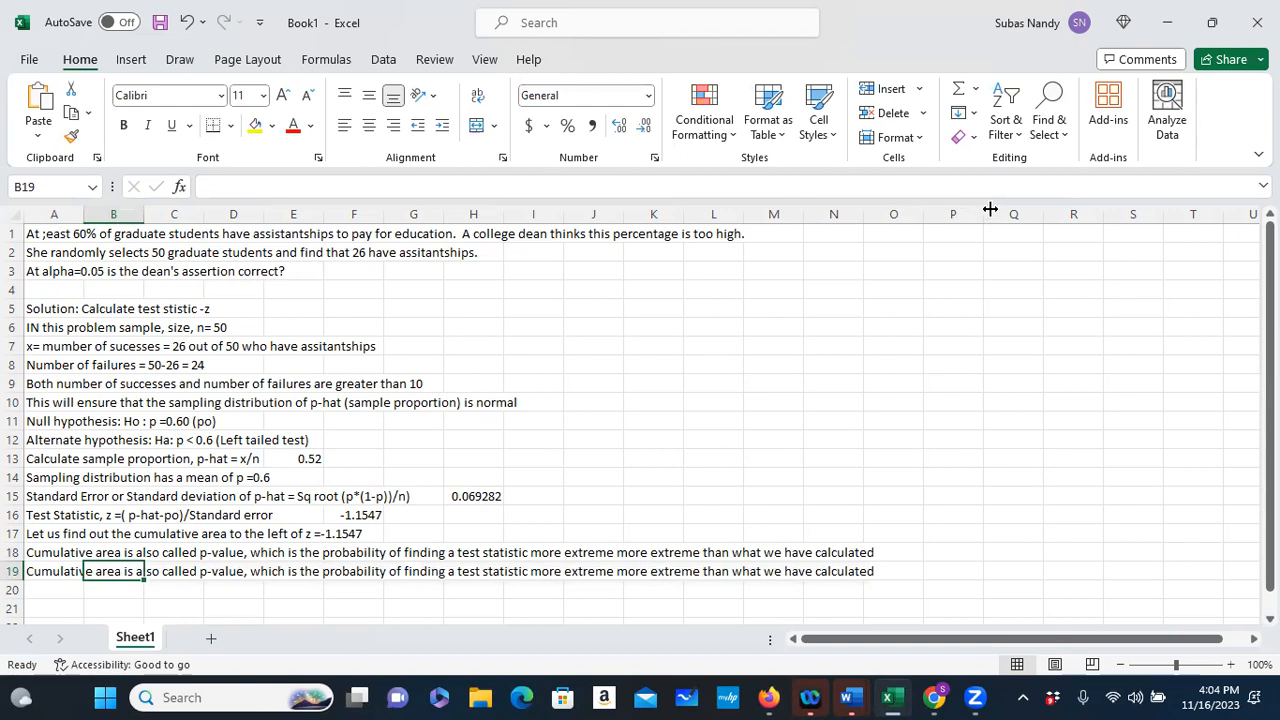
pyautogui.write('=')
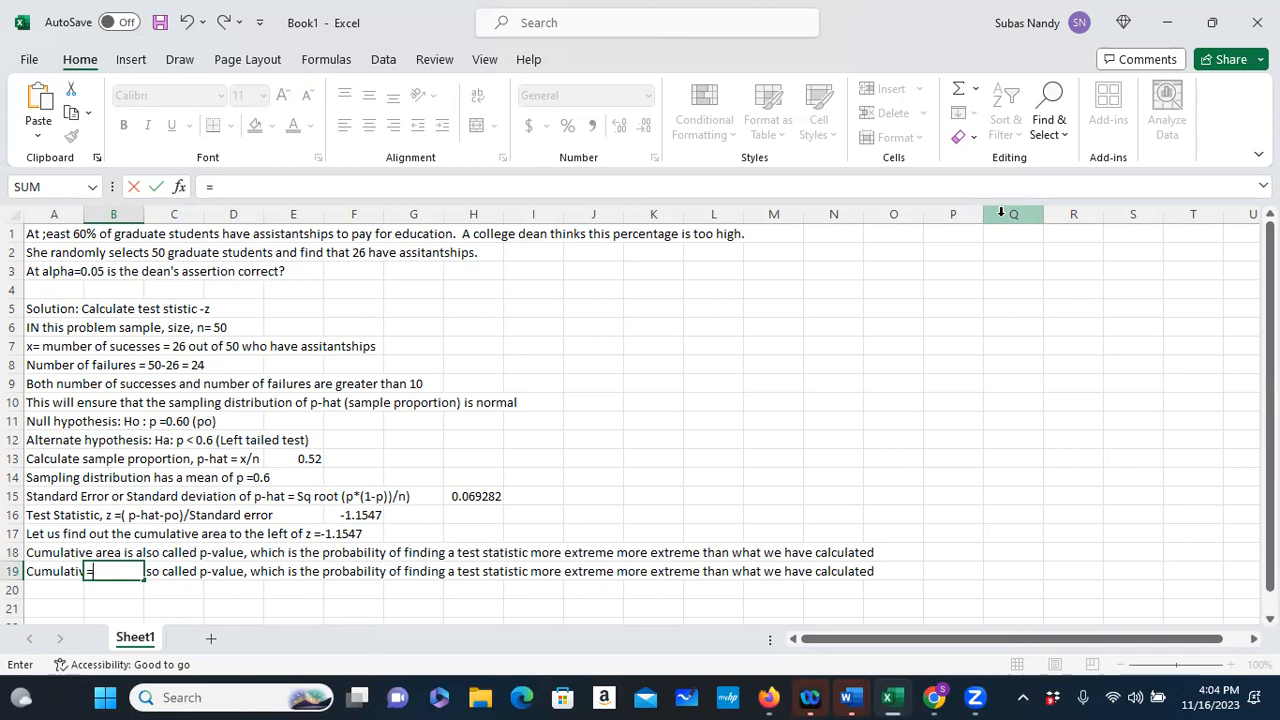
pyautogui.write('N')
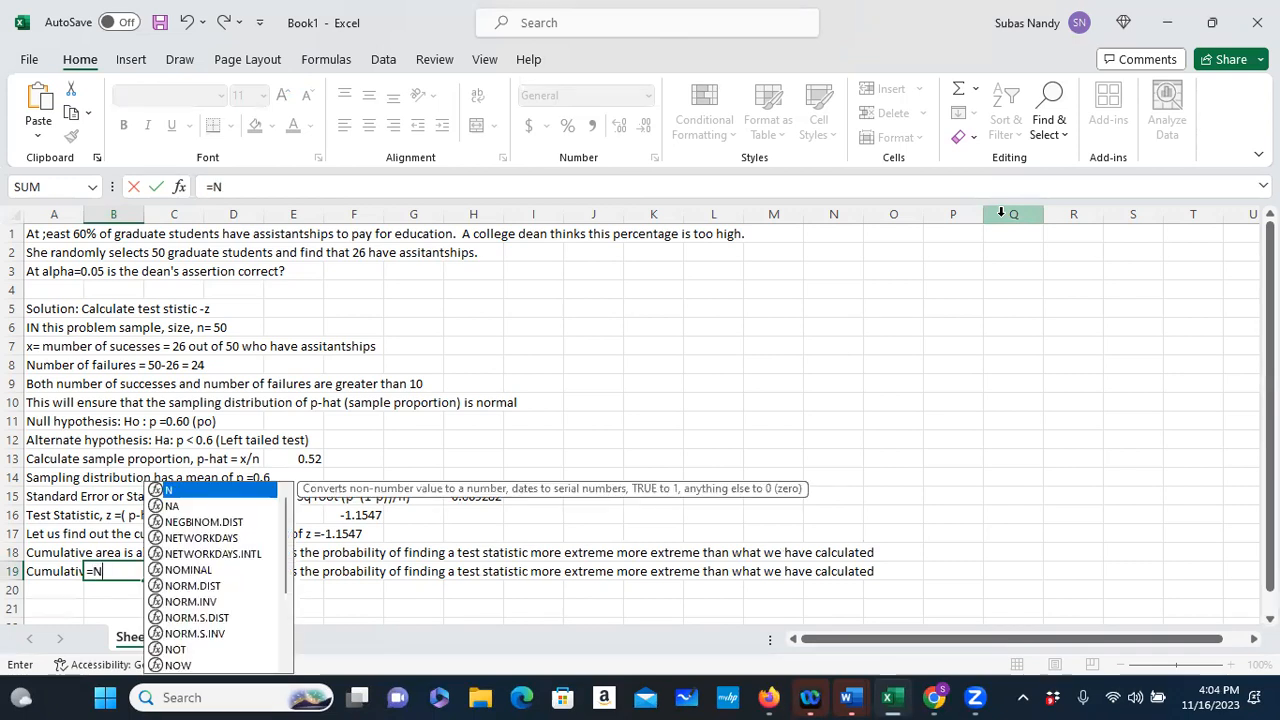
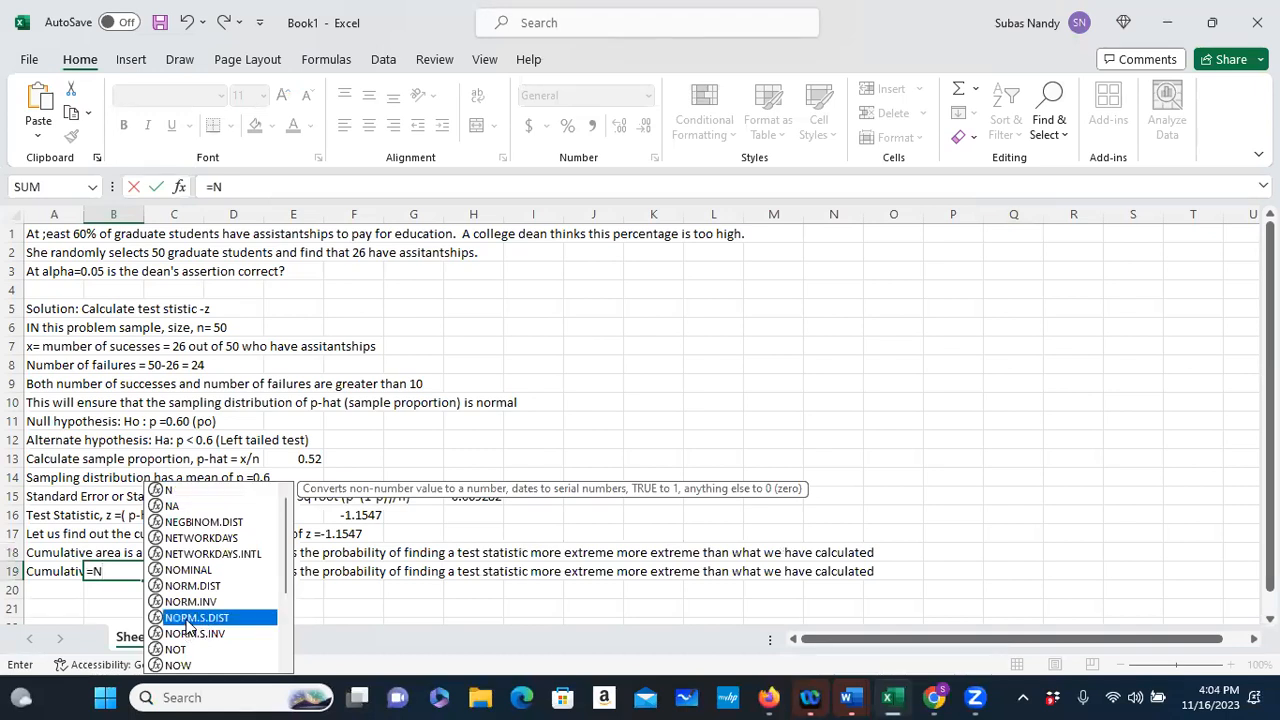
pyautogui.doubleClick(185, 618)
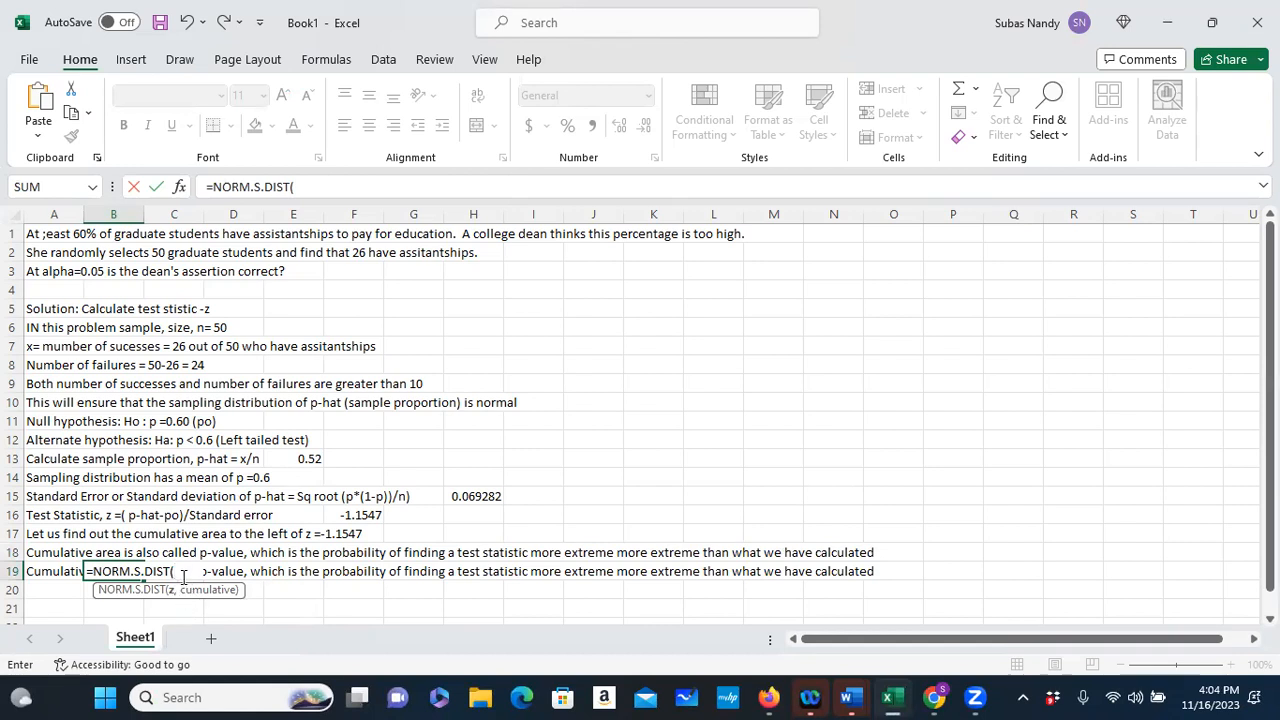
pyautogui.write('-1.1547, T')
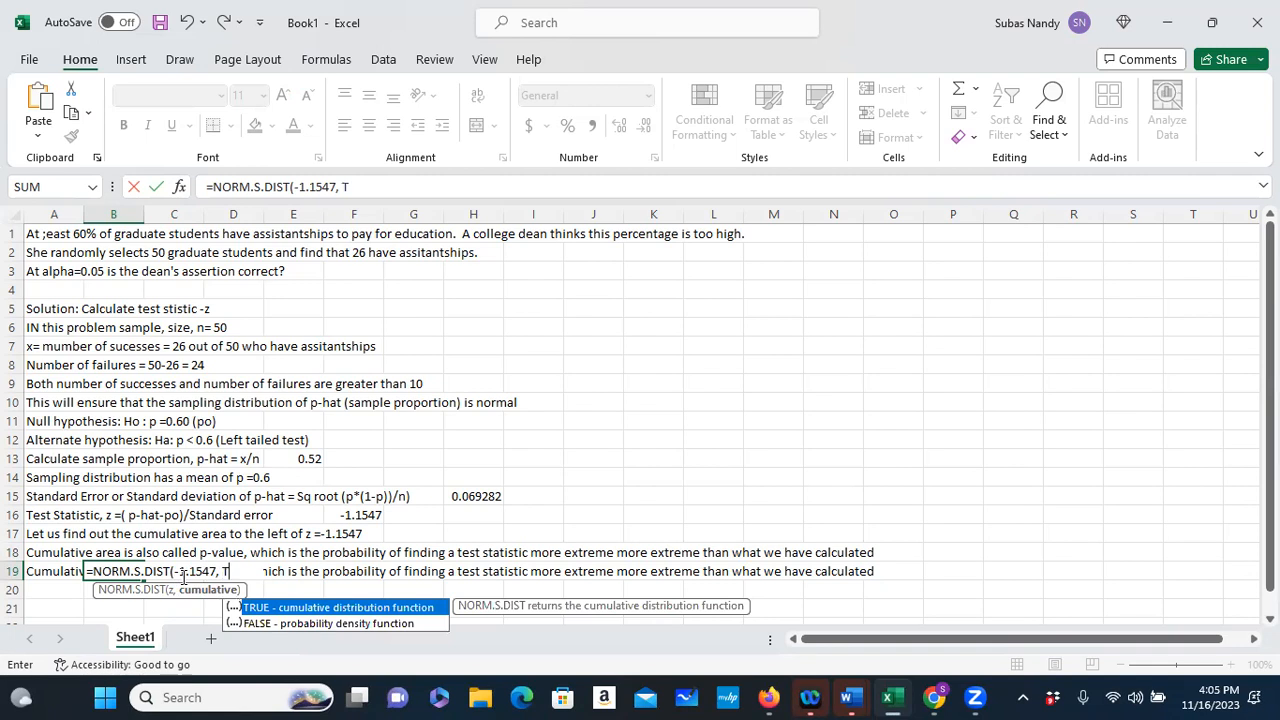
pyautogui.write('RUE)')
pyautogui.press('Return')
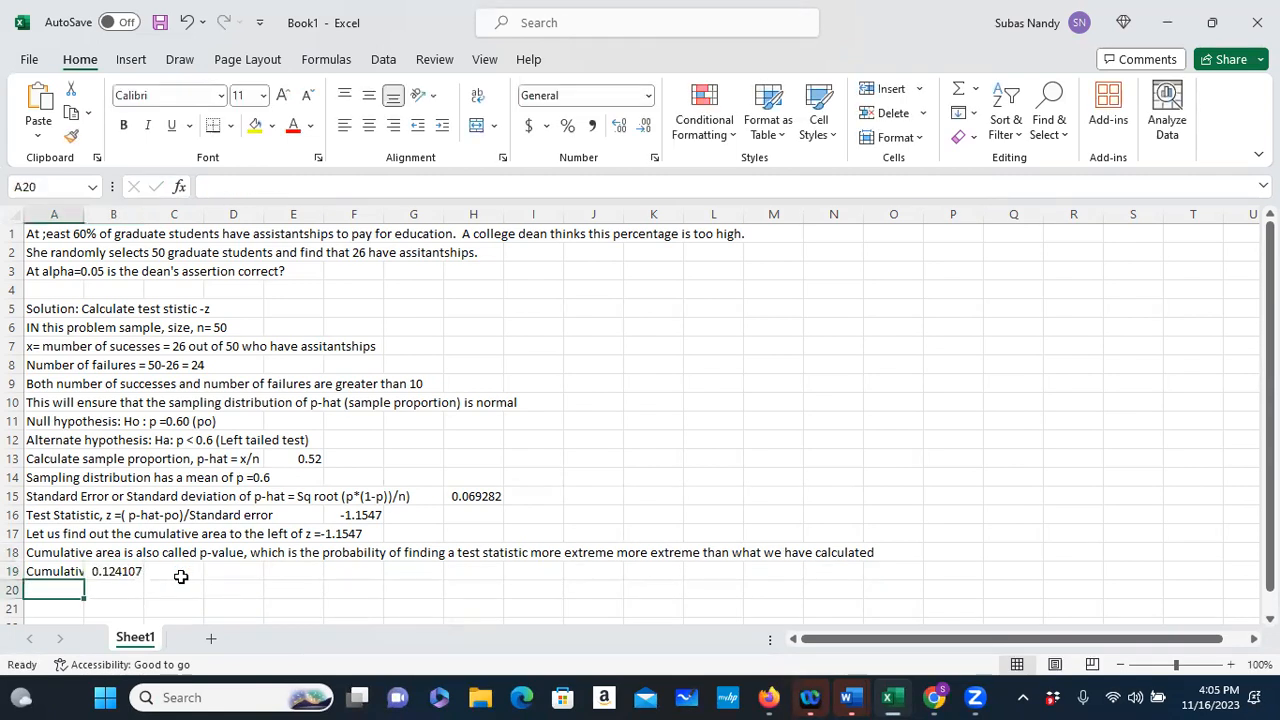
pyautogui.click(105, 571)
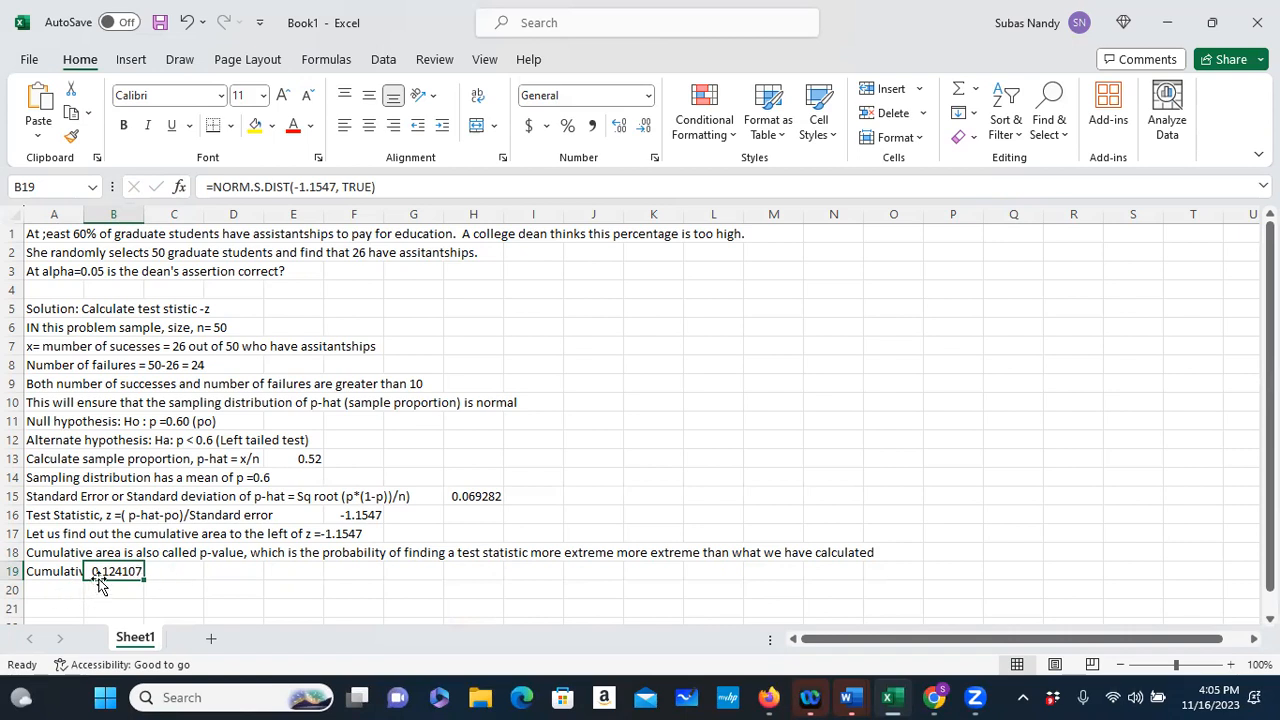
pyautogui.click(170, 571)
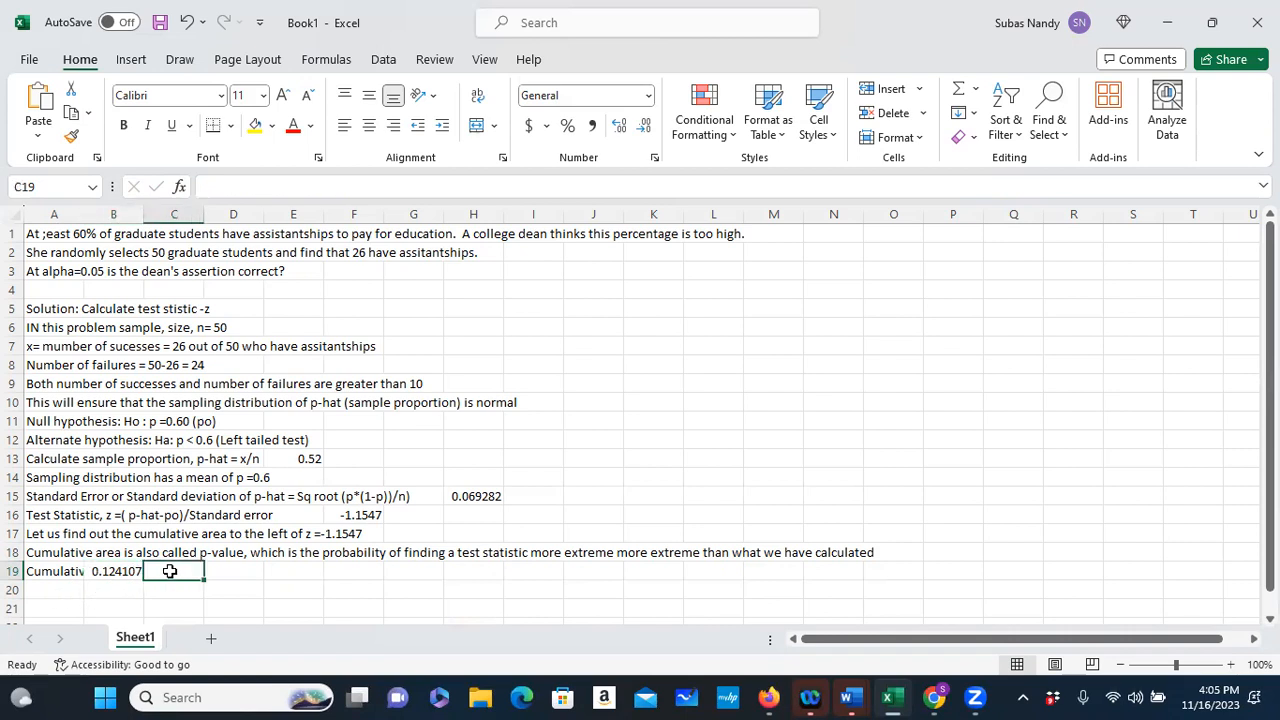
pyautogui.write('=p')
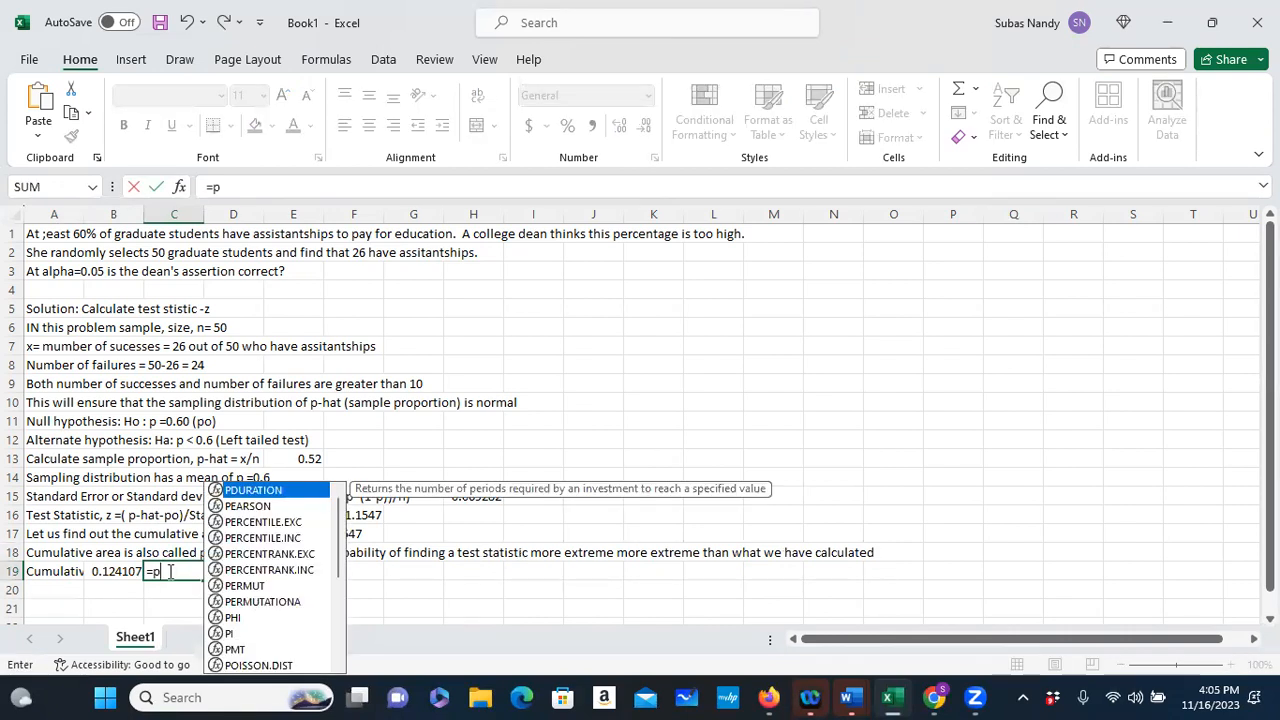
pyautogui.click(170, 571)
pyautogui.press('BackSpace')
pyautogui.press('BackSpace')
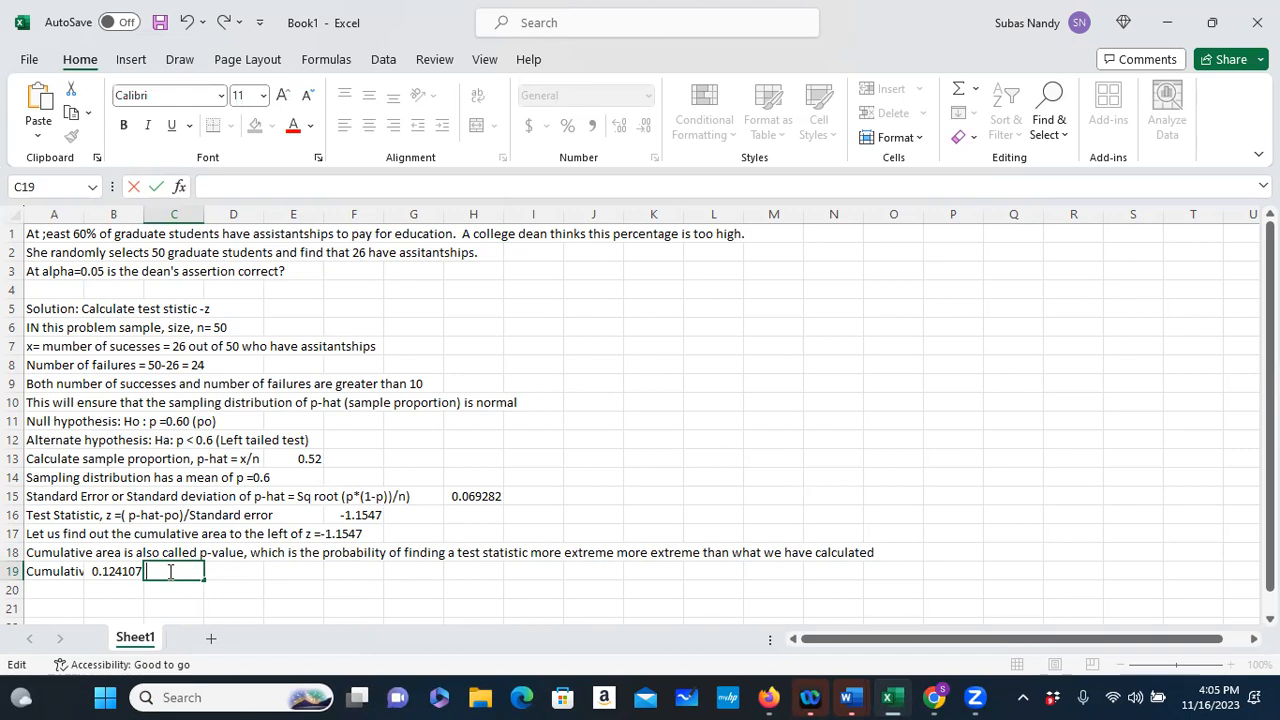
pyautogui.write('=')
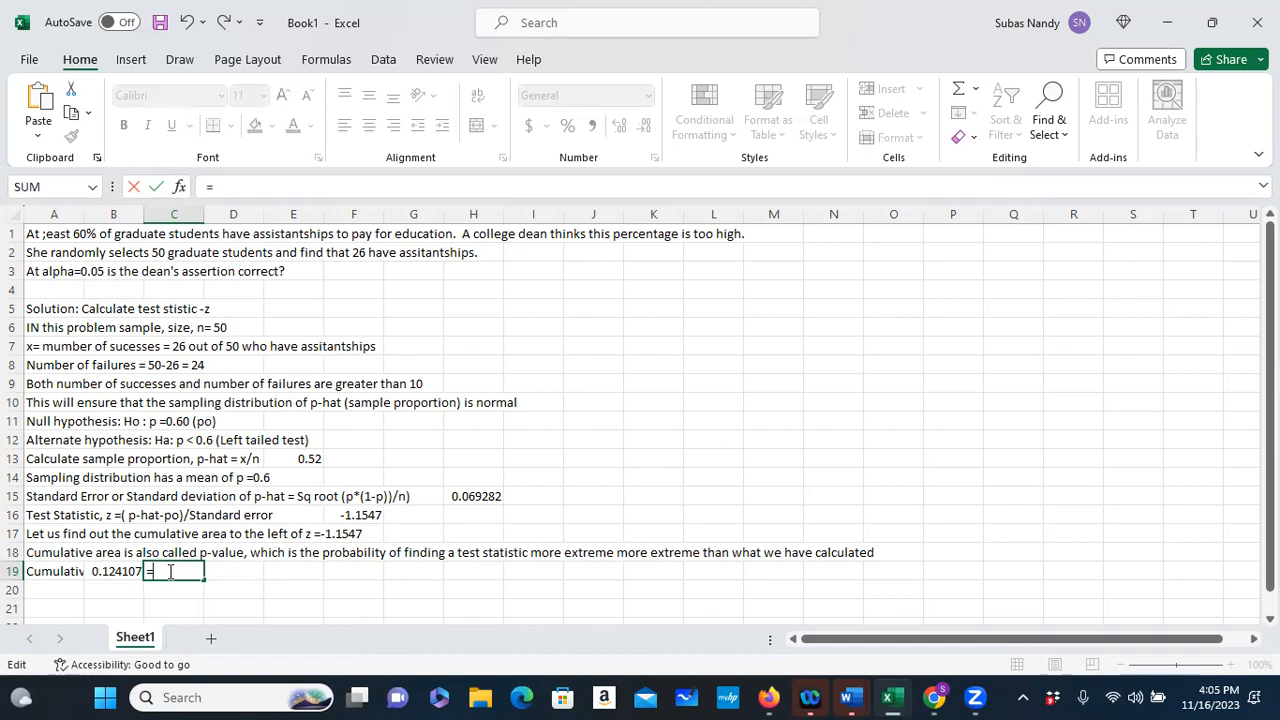
pyautogui.write('NP')
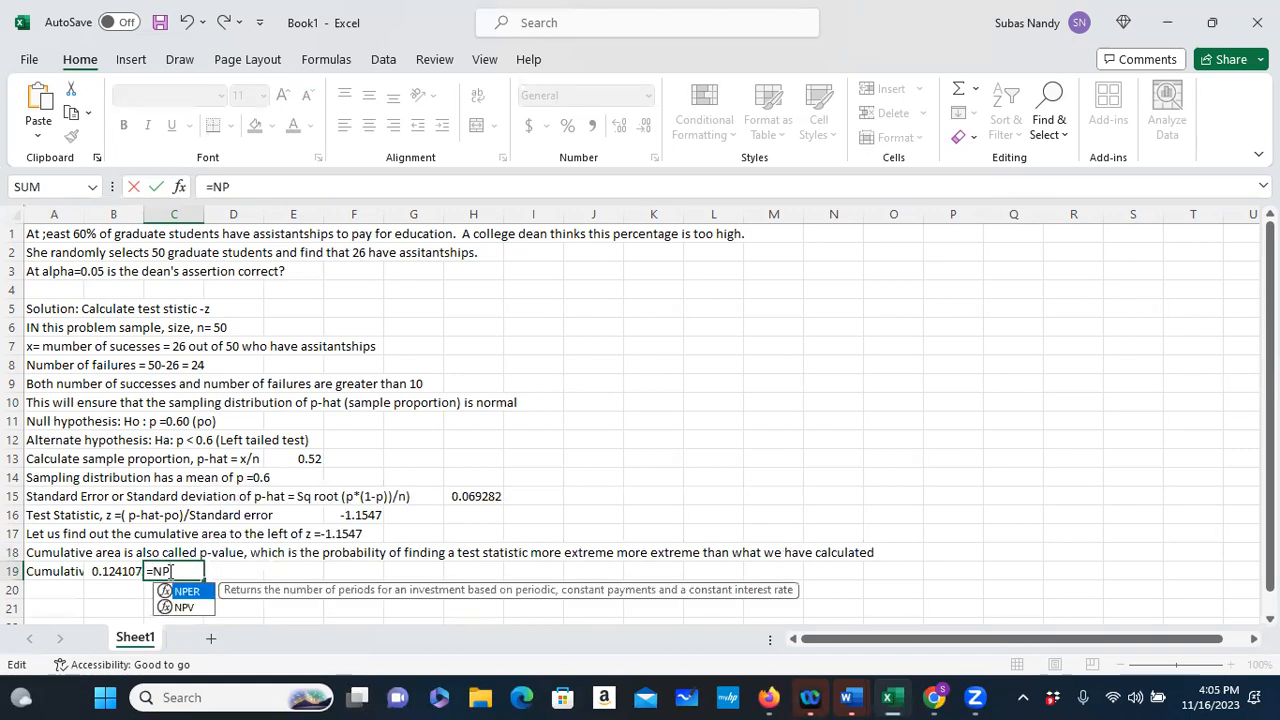
pyautogui.press('BackSpace')
pyautogui.press('BackSpace')
pyautogui.press('BackSpace')
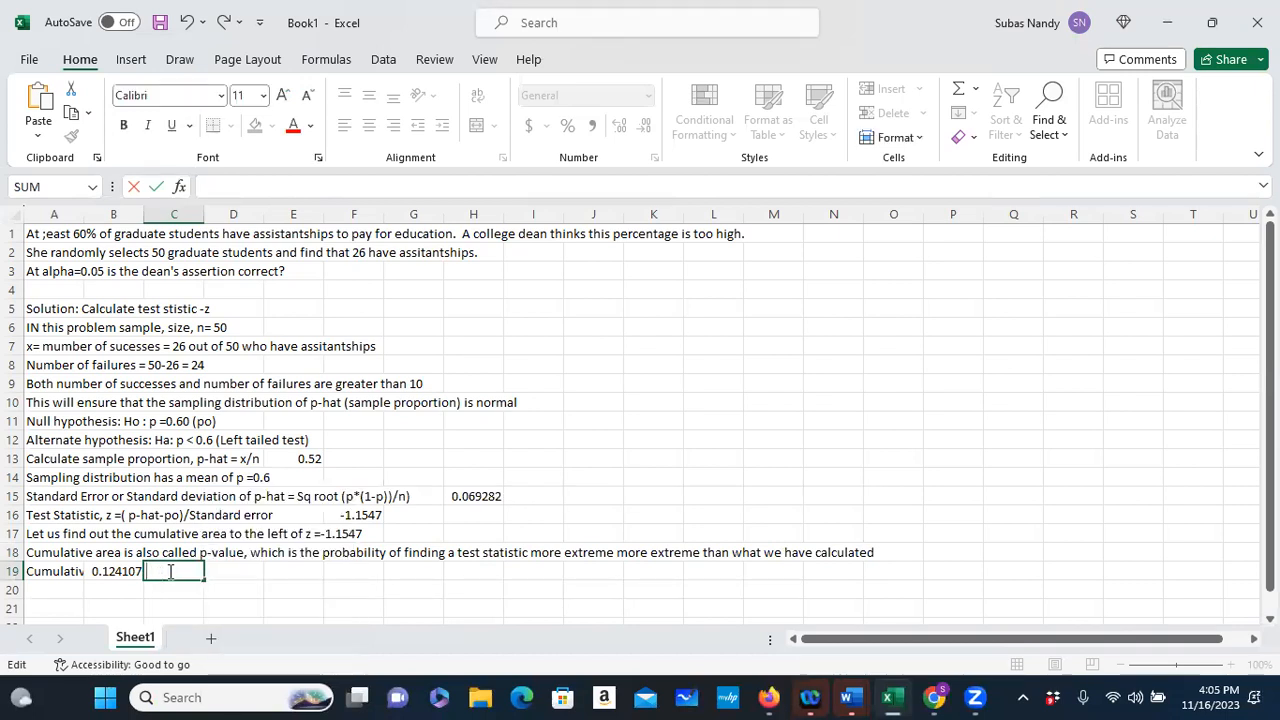
# Step: Begin an entry in cell C19 with the function name +NORM.S.DIS, using a period after the S
pyautogui.write('+N')
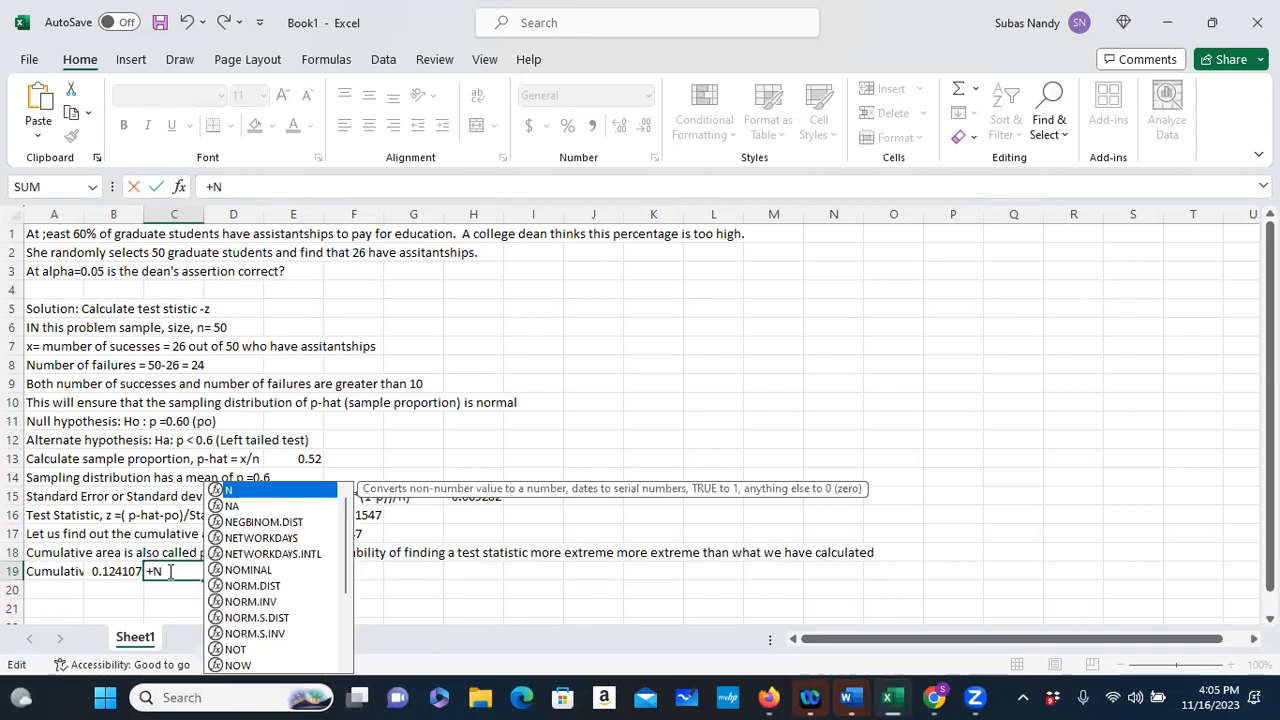
pyautogui.write('ORM')
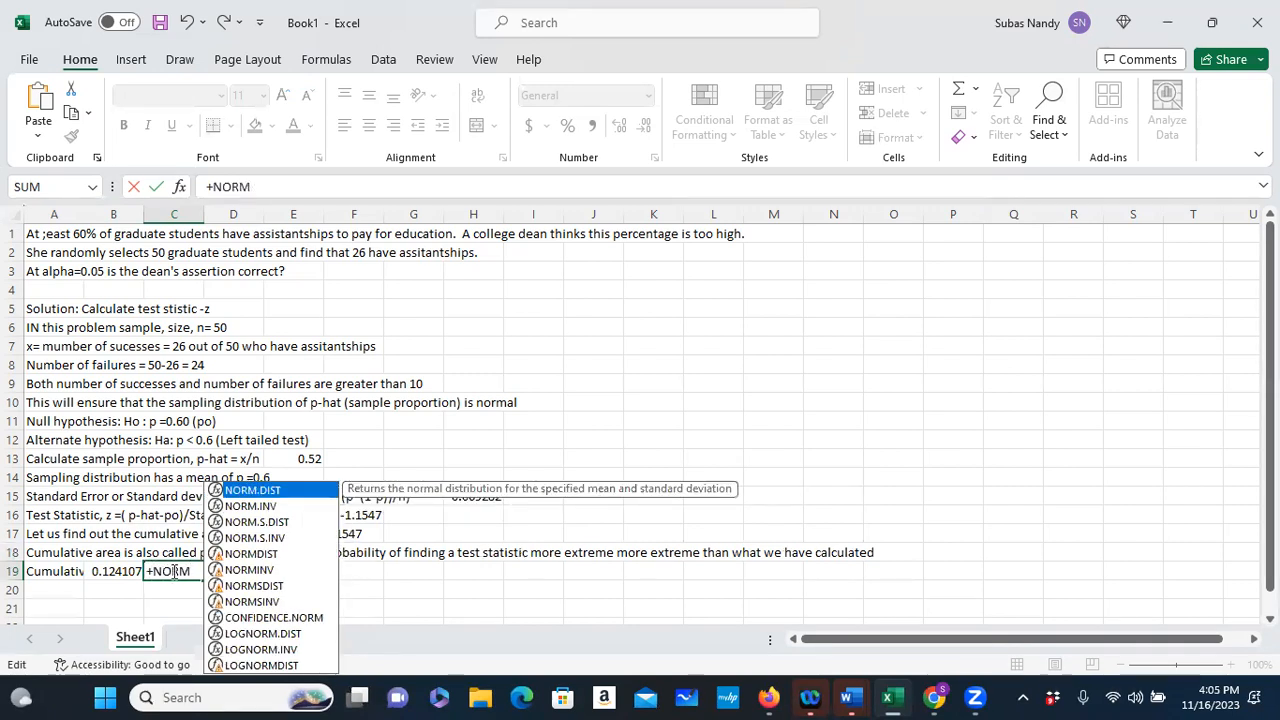
pyautogui.write('.')
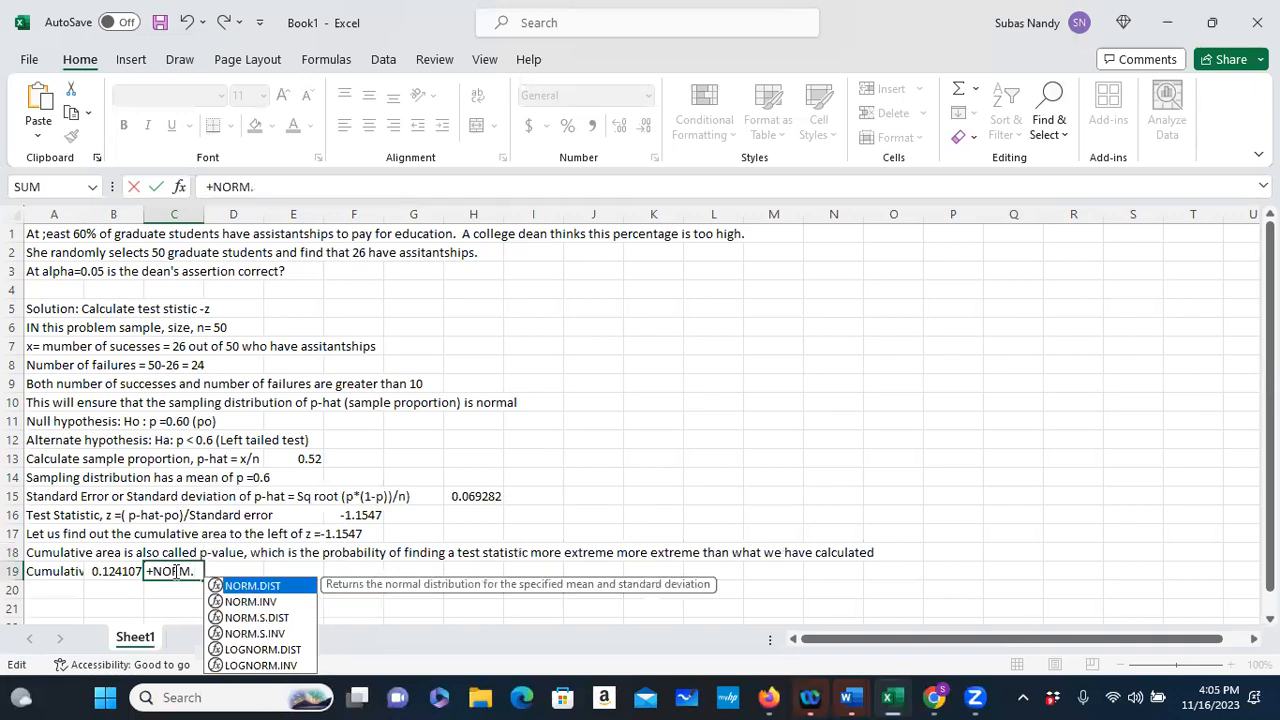
pyautogui.write('S>')
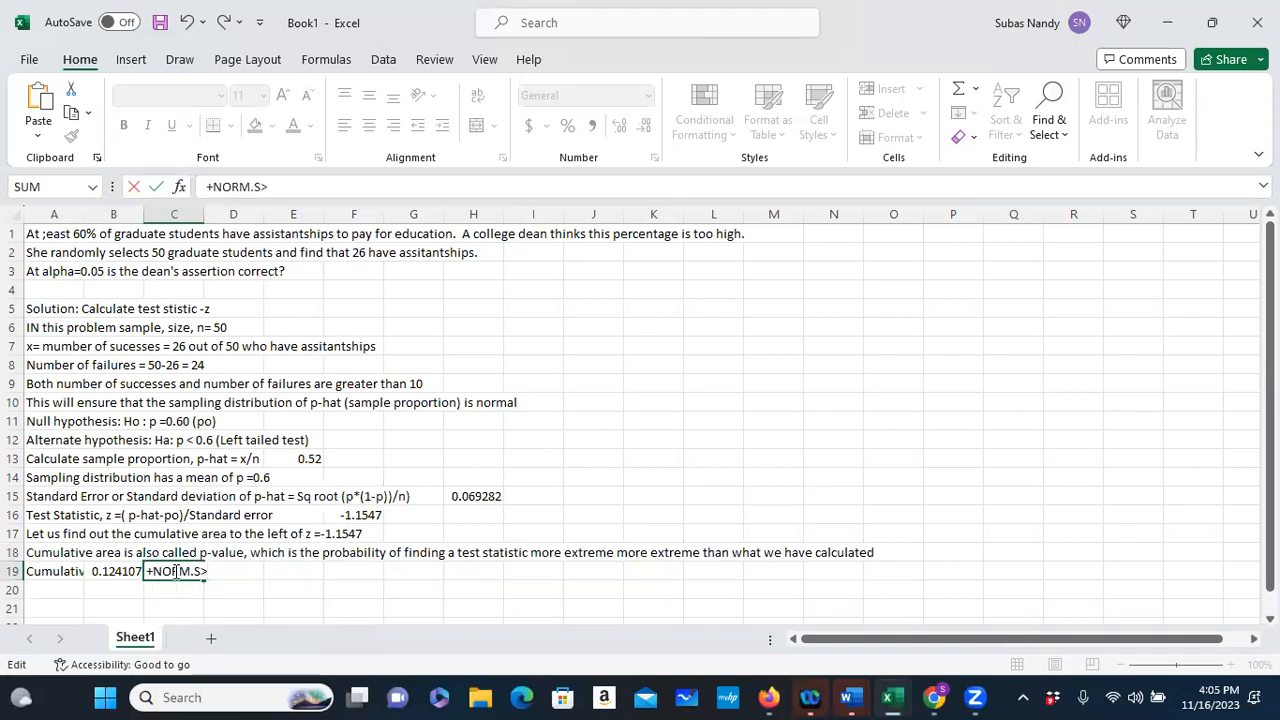
pyautogui.write('DIST')
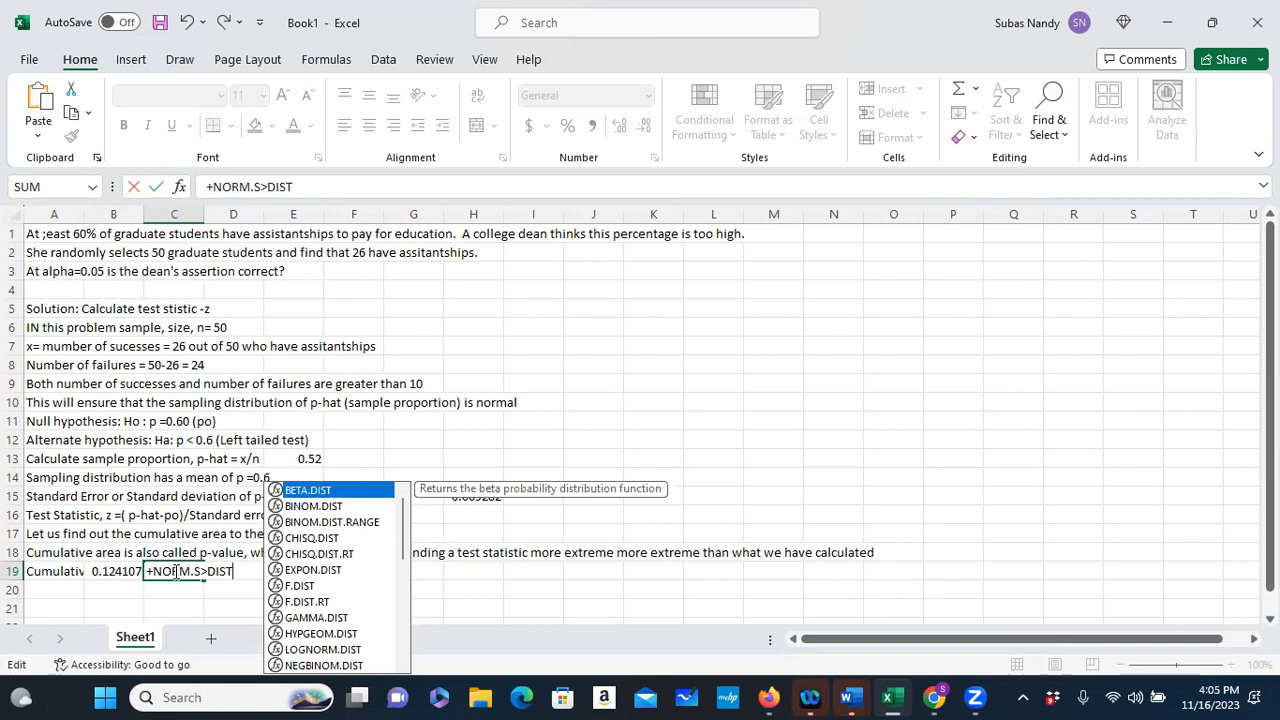
pyautogui.press('BackSpace')
pyautogui.press('BackSpace')
pyautogui.press('BackSpace')
pyautogui.press('BackSpace')
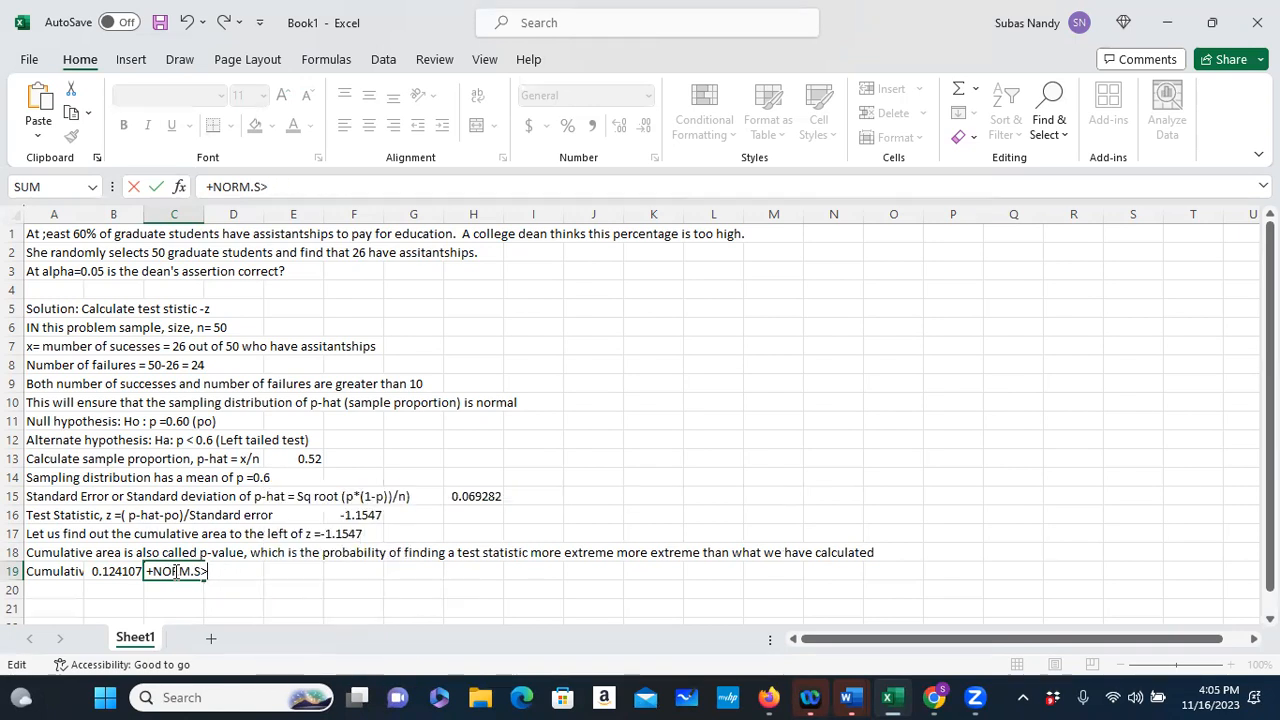
pyautogui.press('BackSpace')
pyautogui.write('.DIS')
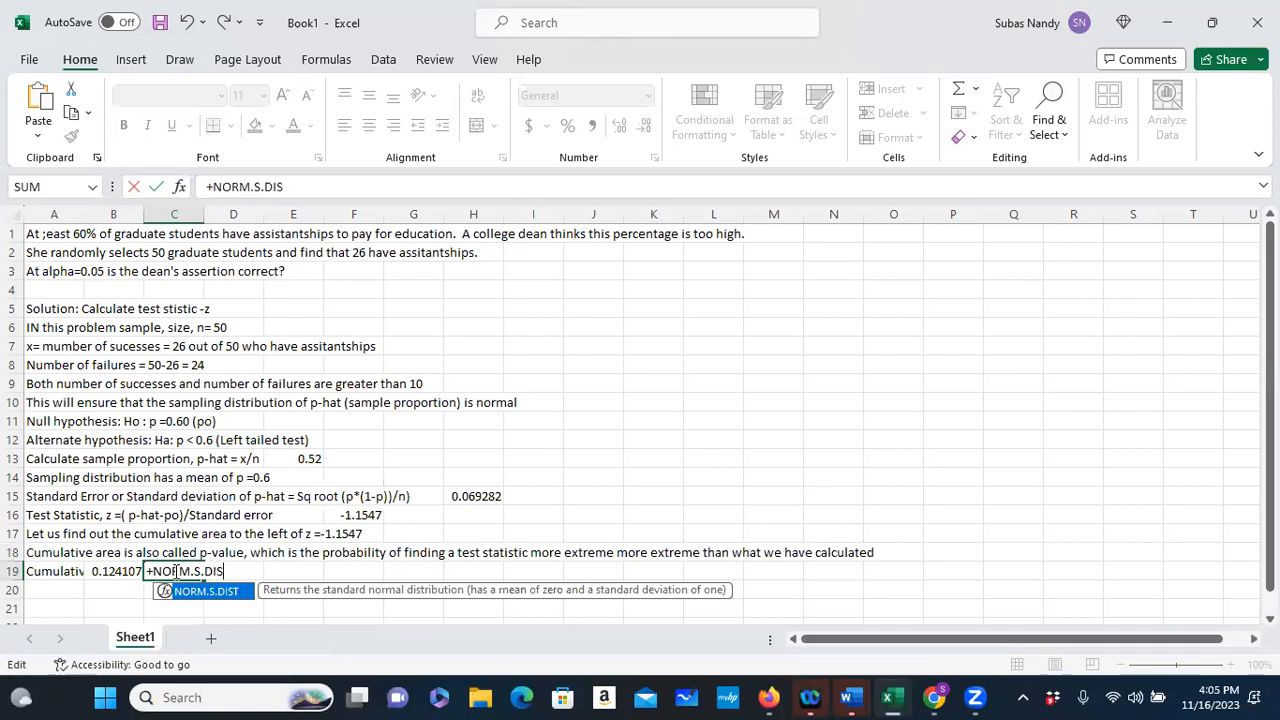
# Step: Complete the C19 entry as the plain-text reference NORM.S.DIST(-1.1547,TRUE), without the leading plus sign
pyautogui.write('T(-1.15')
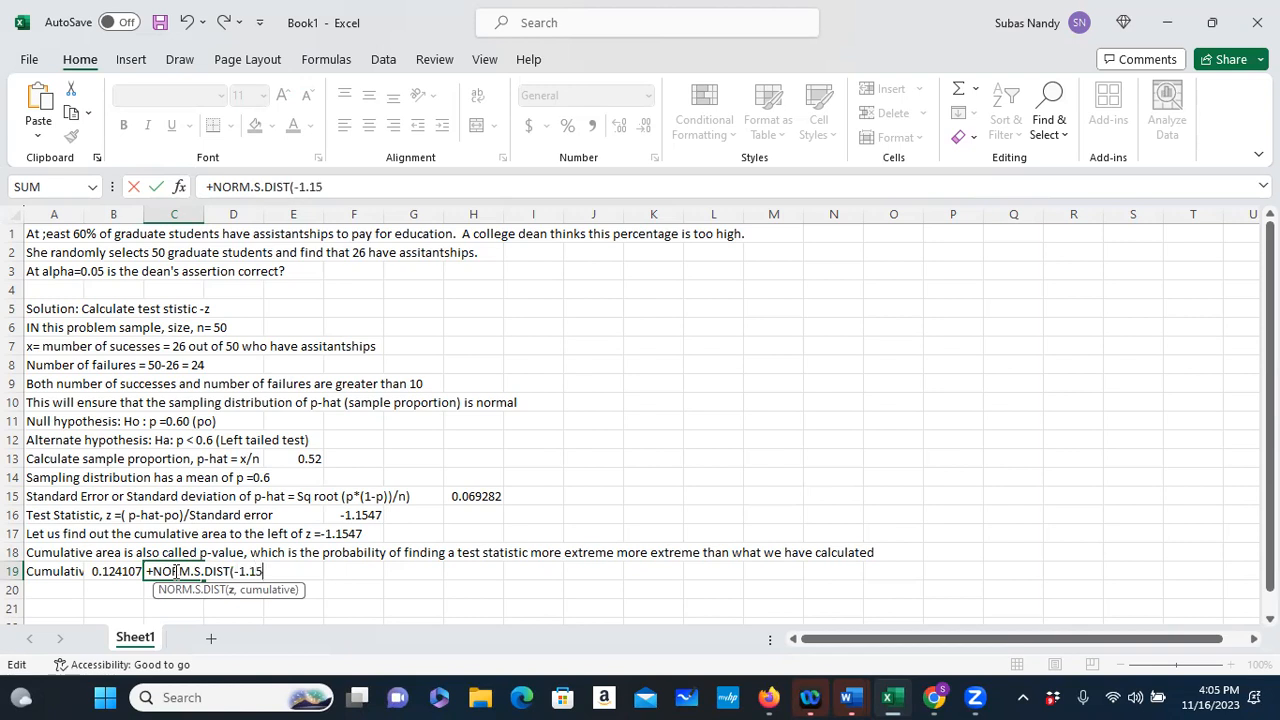
pyautogui.write('47,')
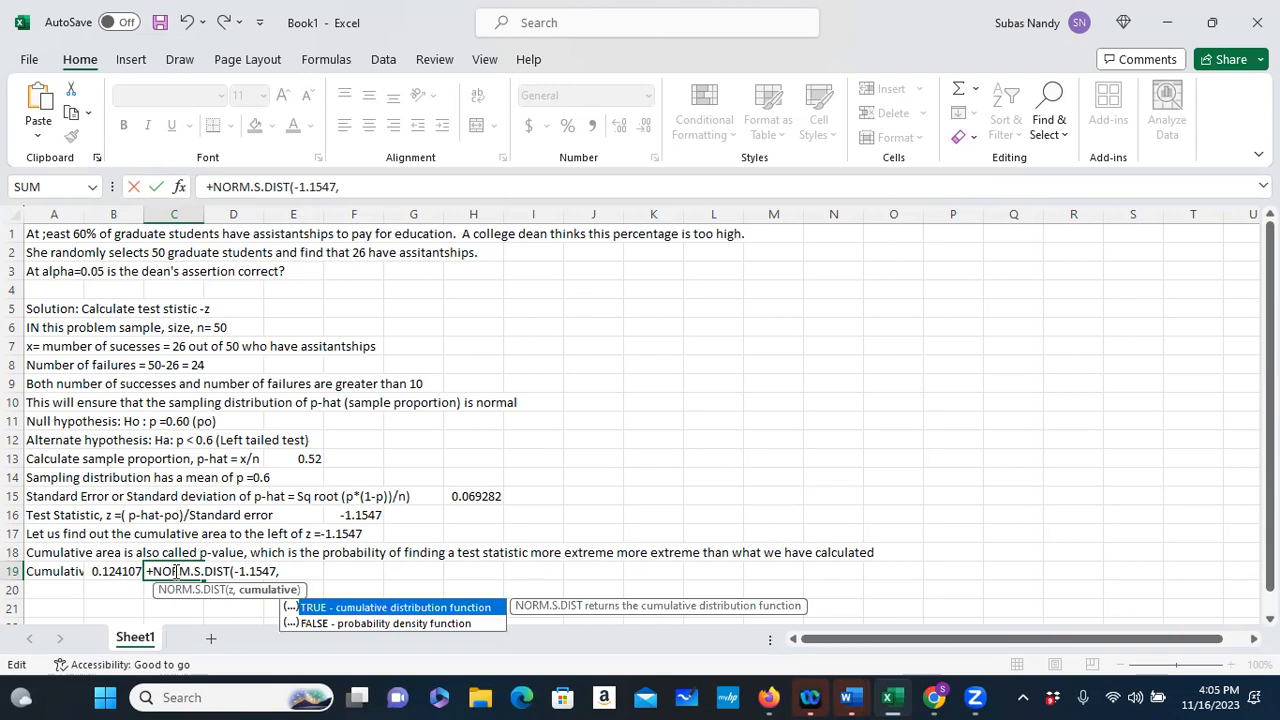
pyautogui.hotkey('shift', 'space')
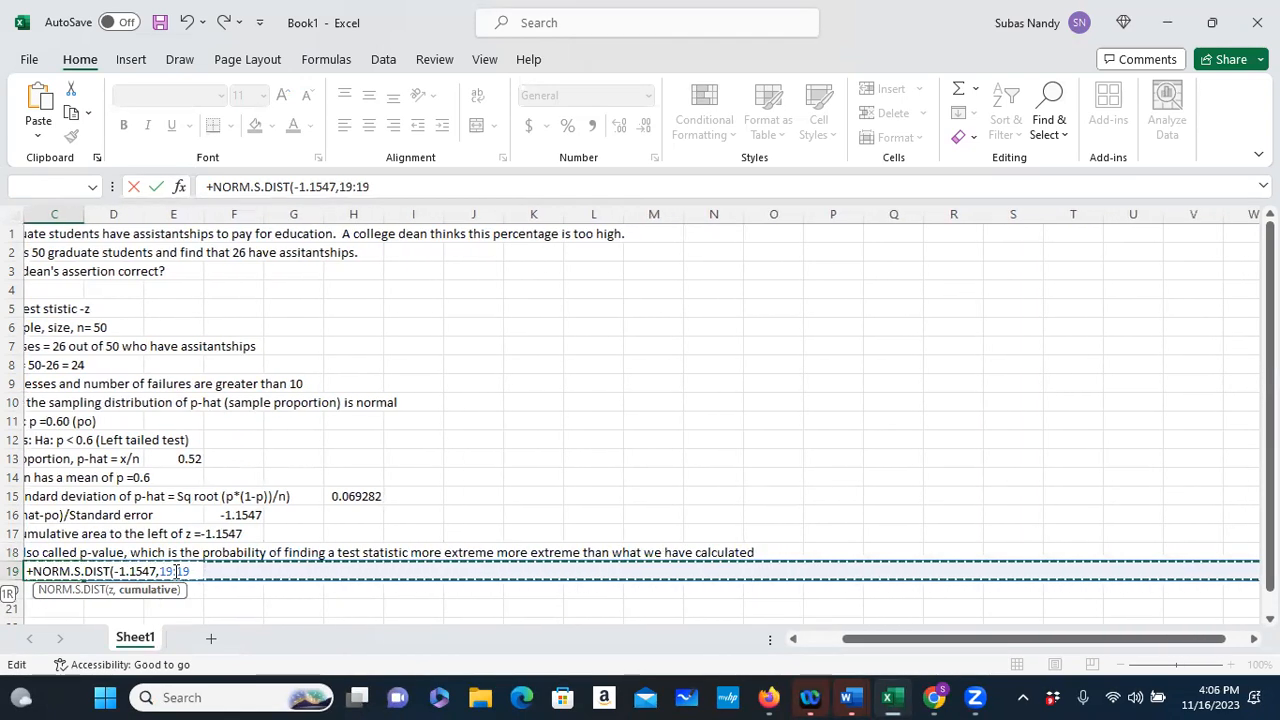
pyautogui.press('BackSpace')
pyautogui.press('BackSpace')
pyautogui.press('BackSpace')
pyautogui.press('BackSpace')
pyautogui.press('BackSpace')
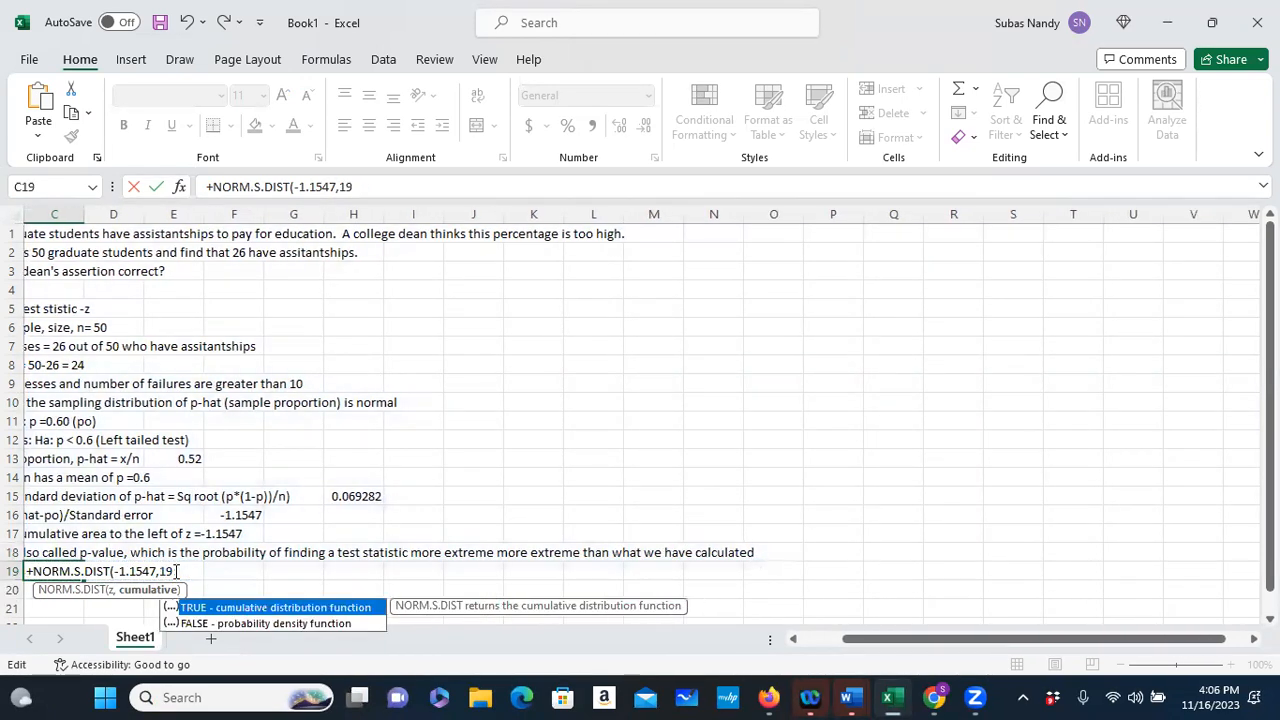
pyautogui.write('TRUE)')
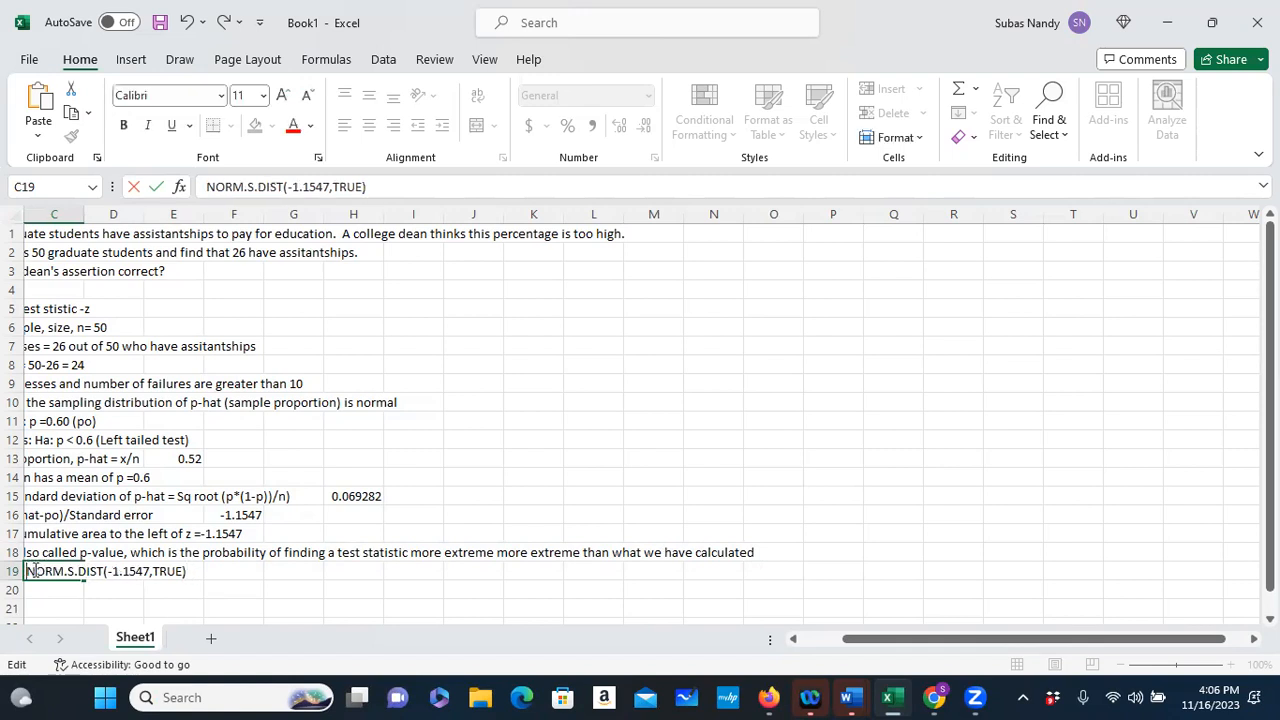
pyautogui.hotkey('shift', 'Return')
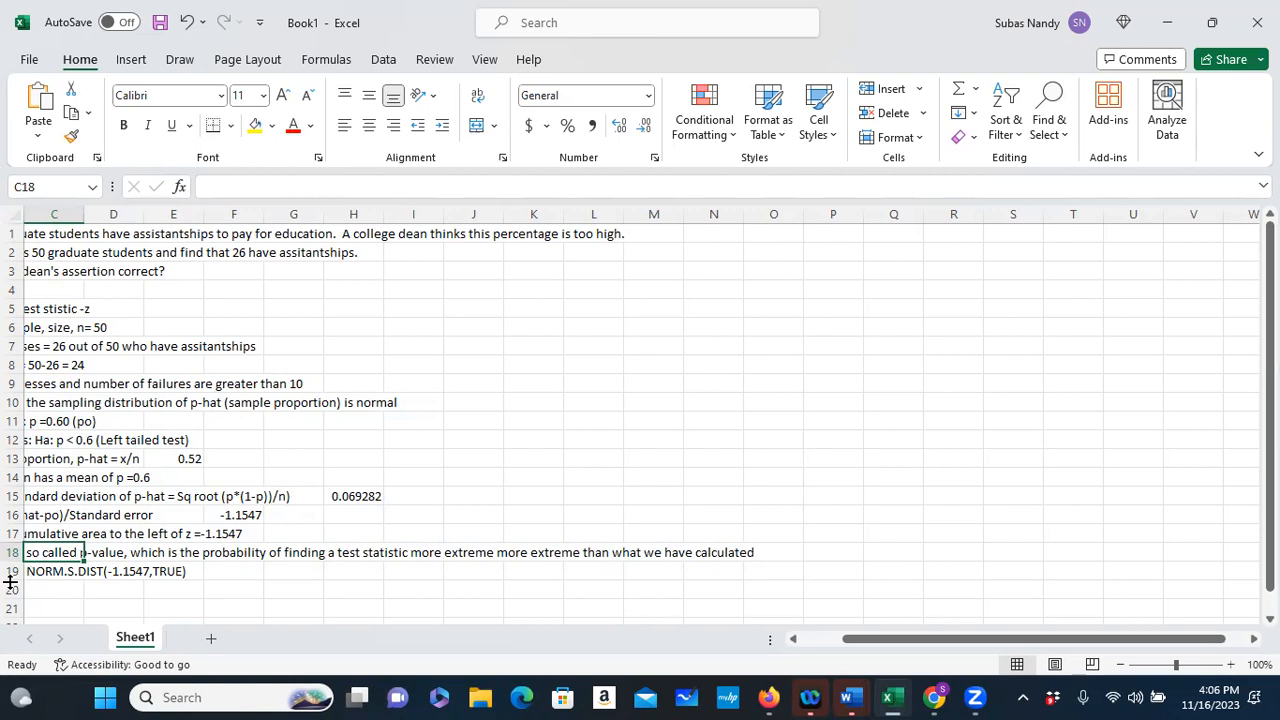
# Step: Shorten the note in A19 to "Cumulative area" and widen column A to fit its longest text
pyautogui.click(62, 588)
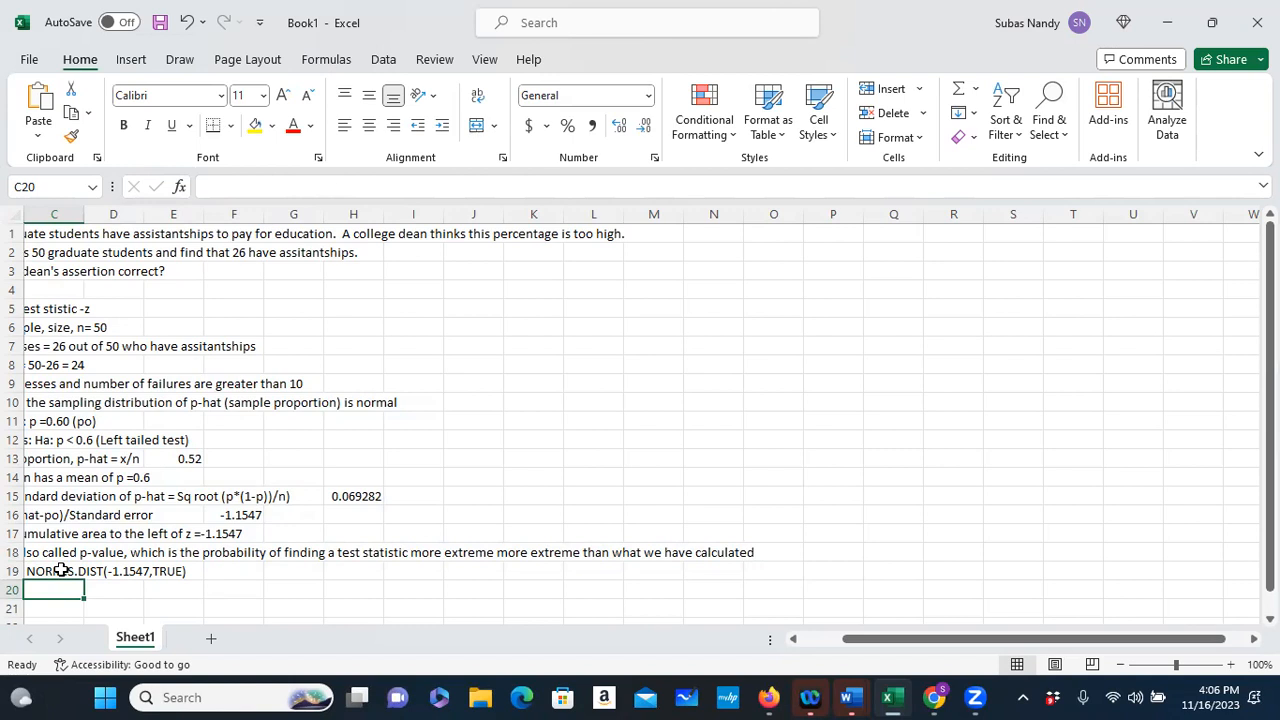
pyautogui.press('Home')
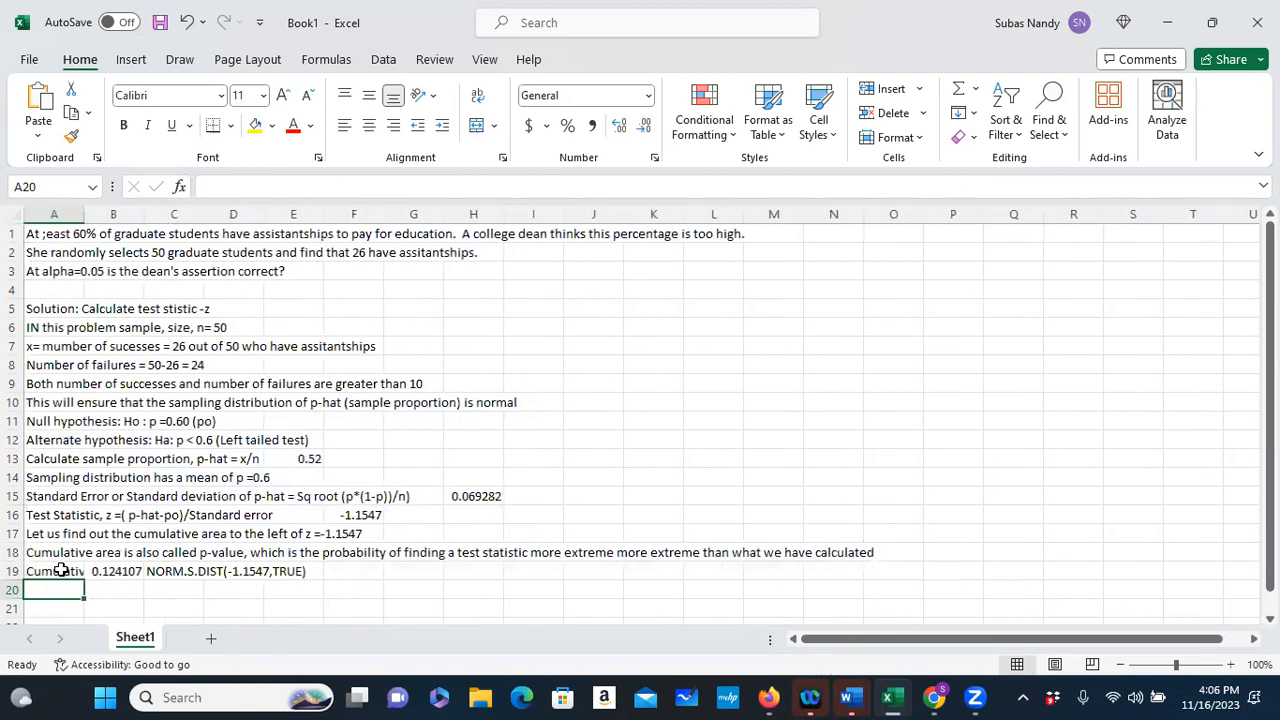
pyautogui.click(66, 571)
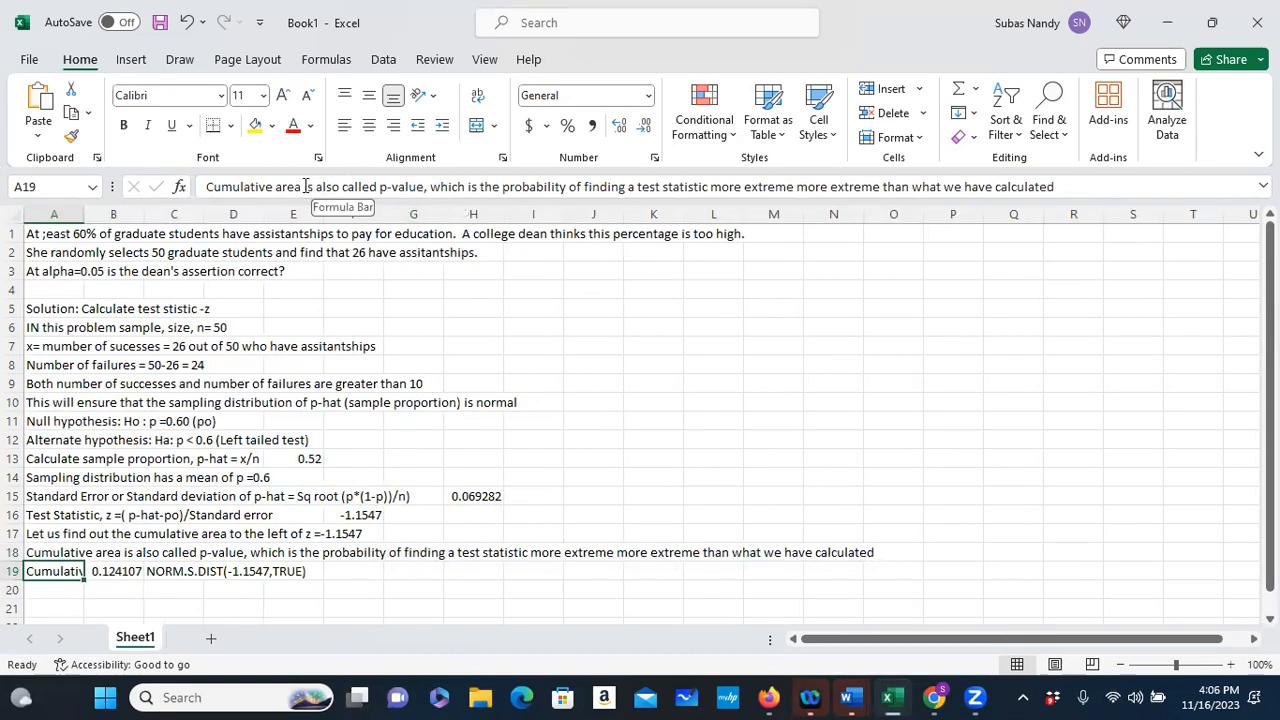
pyautogui.moveTo(302, 187); pyautogui.dragTo(1117, 212)
pyautogui.press('Delete')
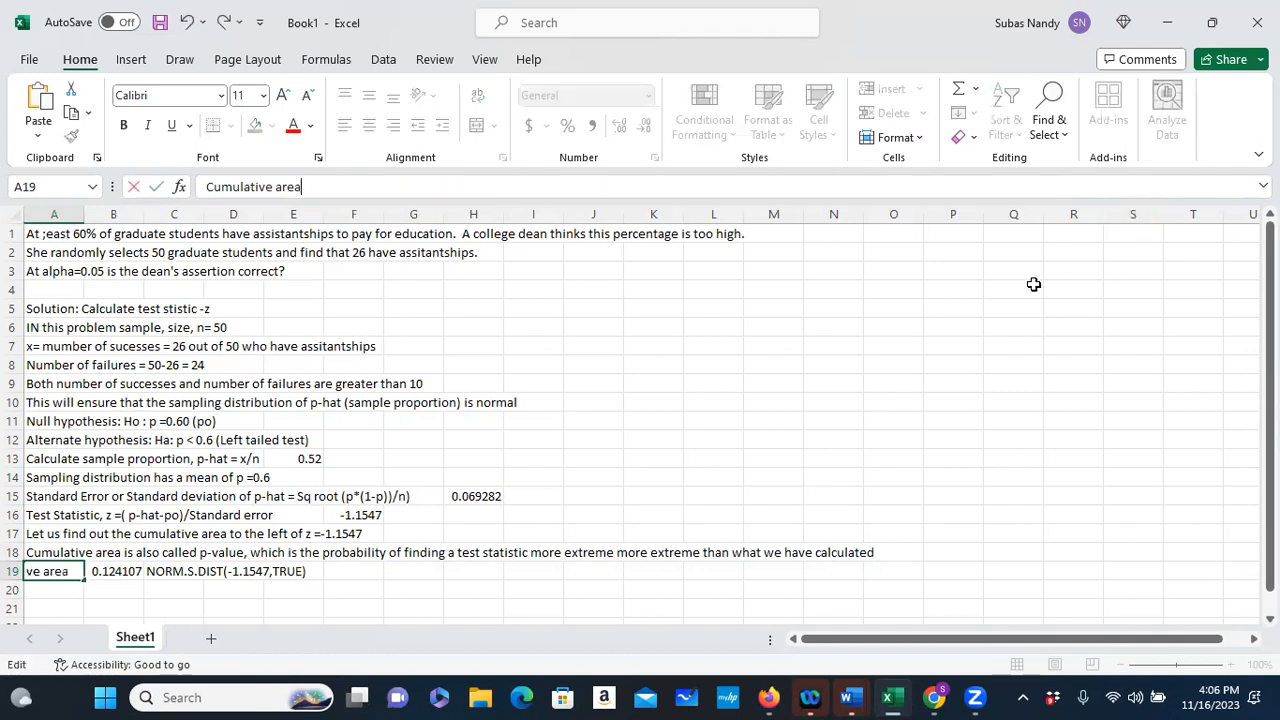
pyautogui.click(69, 592)
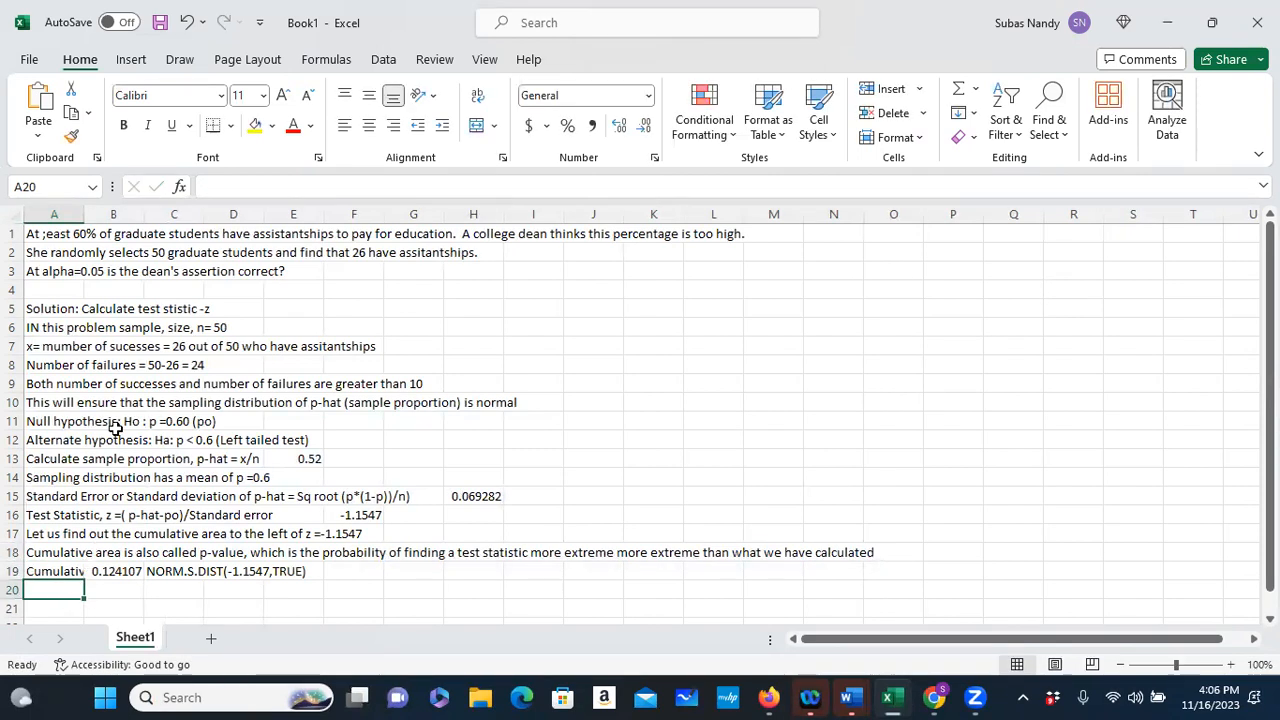
pyautogui.doubleClick(82, 216)
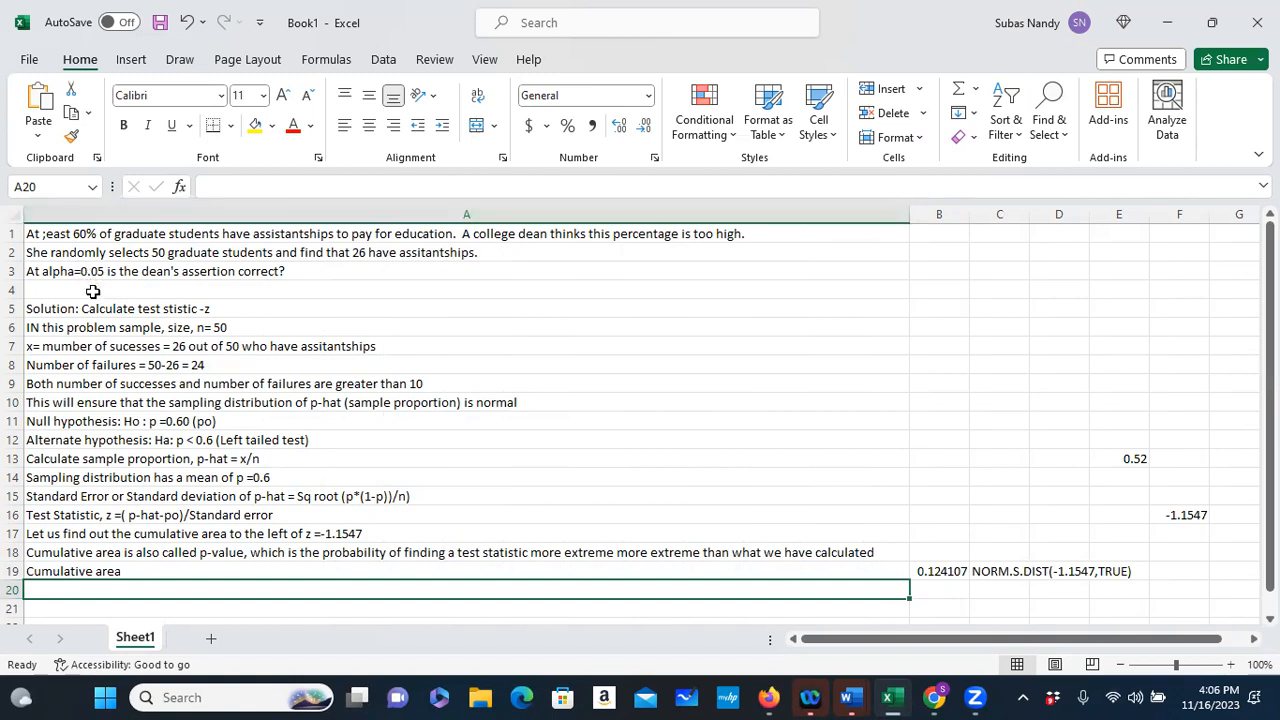
# Step: Extend the label in A19 so that it reads "Cumulative area (p-value)"
pyautogui.click(138, 570)
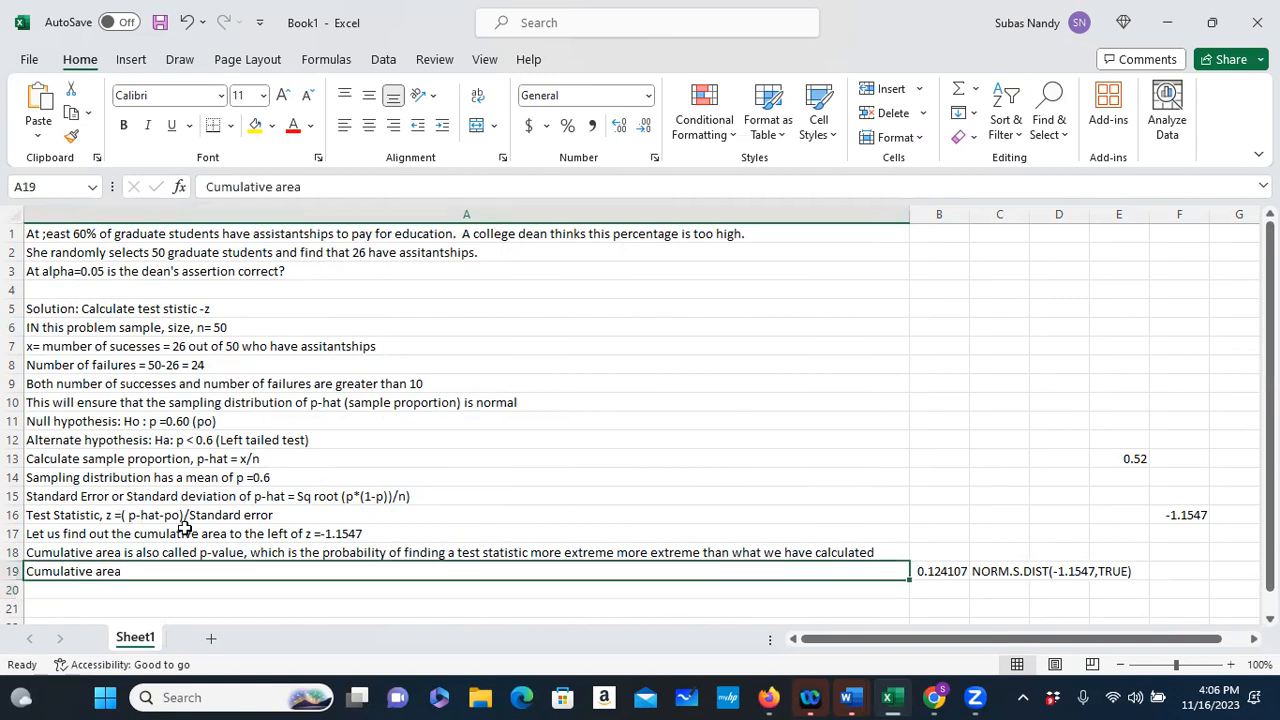
pyautogui.click(314, 198)
pyautogui.write('(')
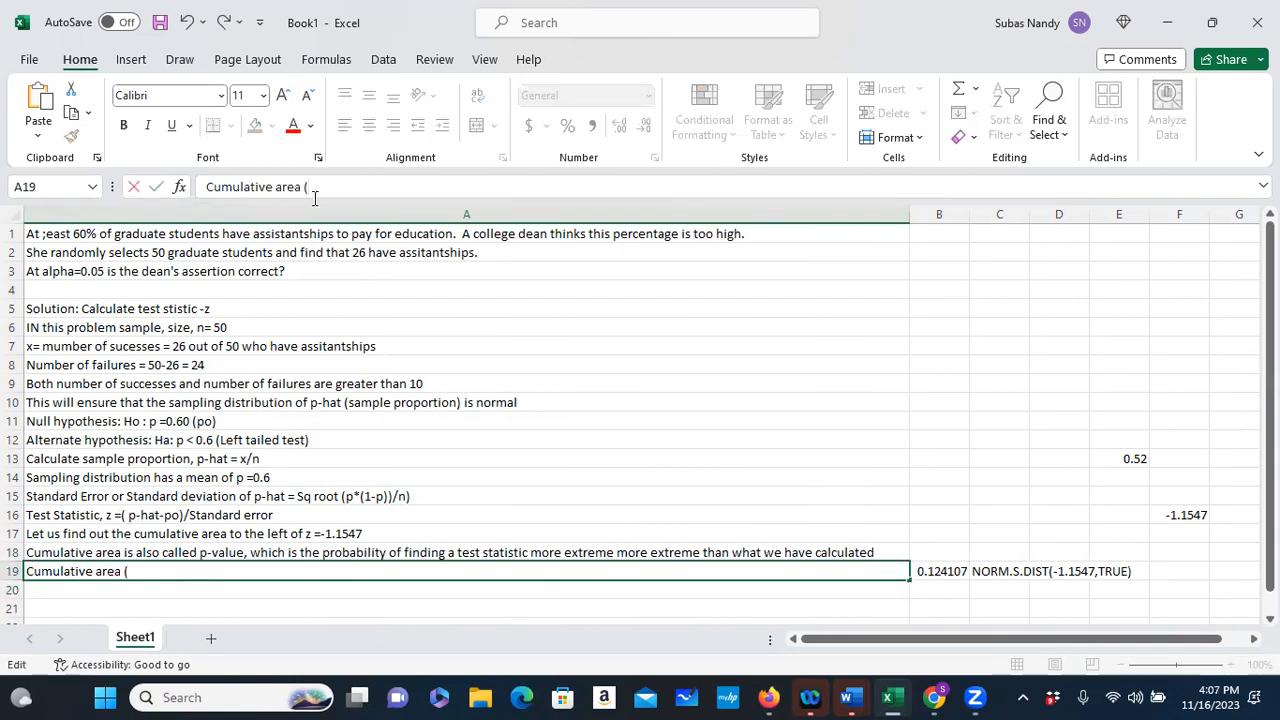
pyautogui.write('p-')
pyautogui.write('val')
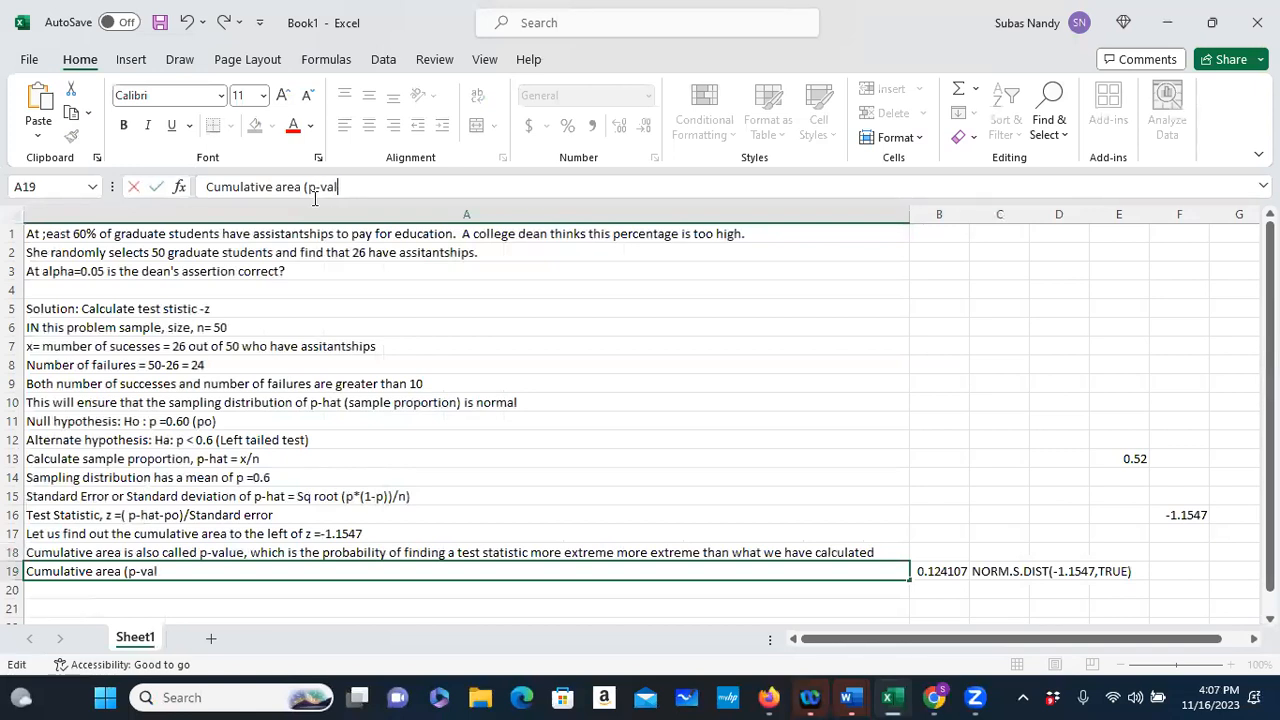
pyautogui.write('ue)')
pyautogui.press('Return')
# Step: Enter the note "Compare p =0.124 with alpha = 0.05" in cell A20
pyautogui.write('C')
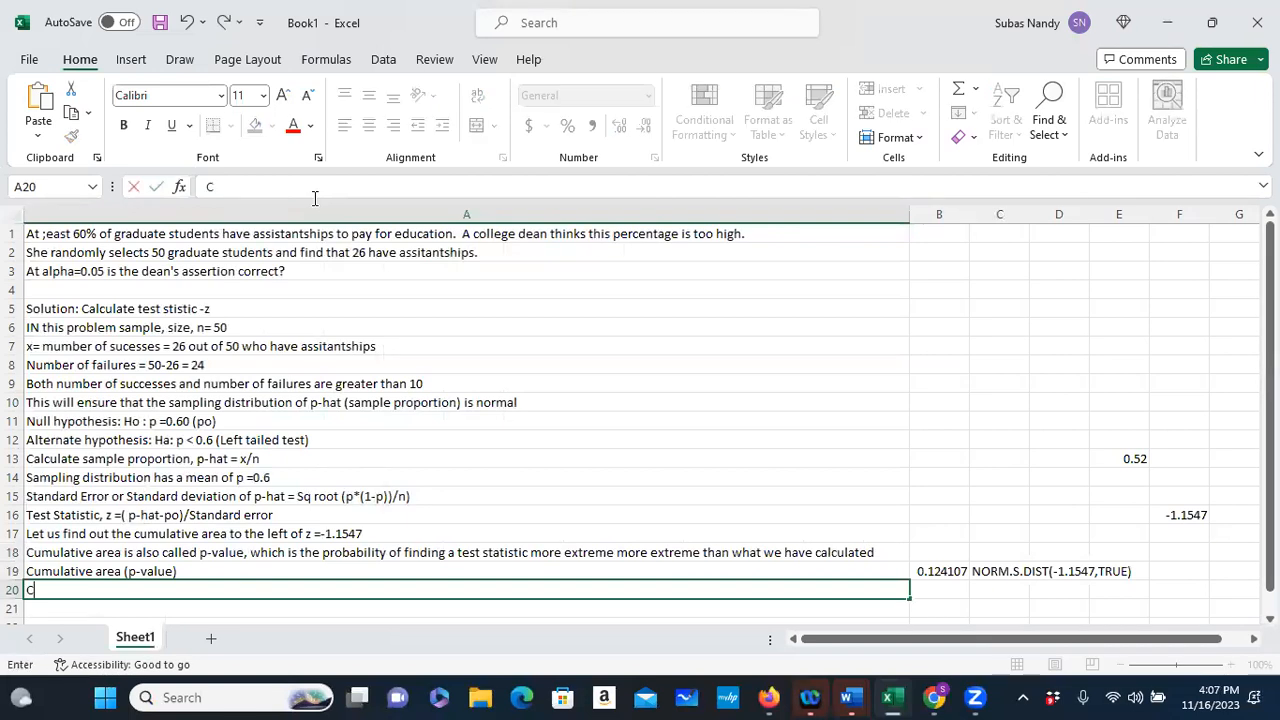
pyautogui.write('ompare ')
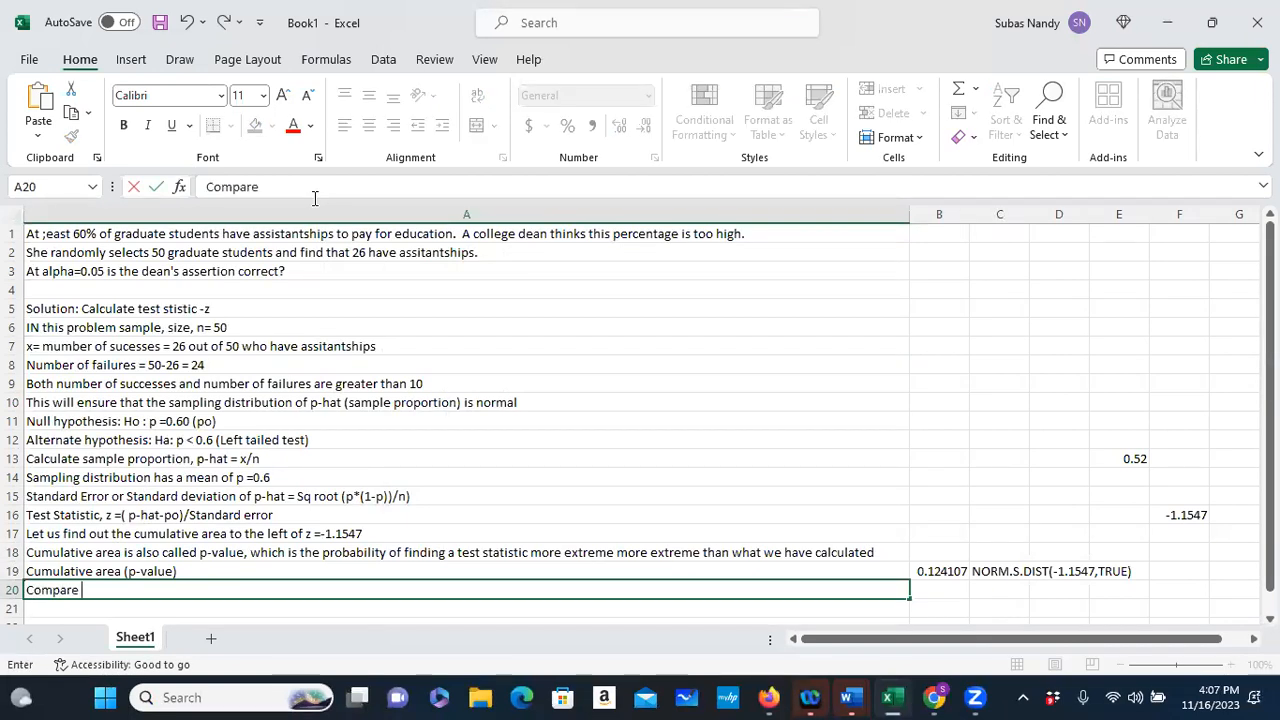
pyautogui.write('p =0.12')
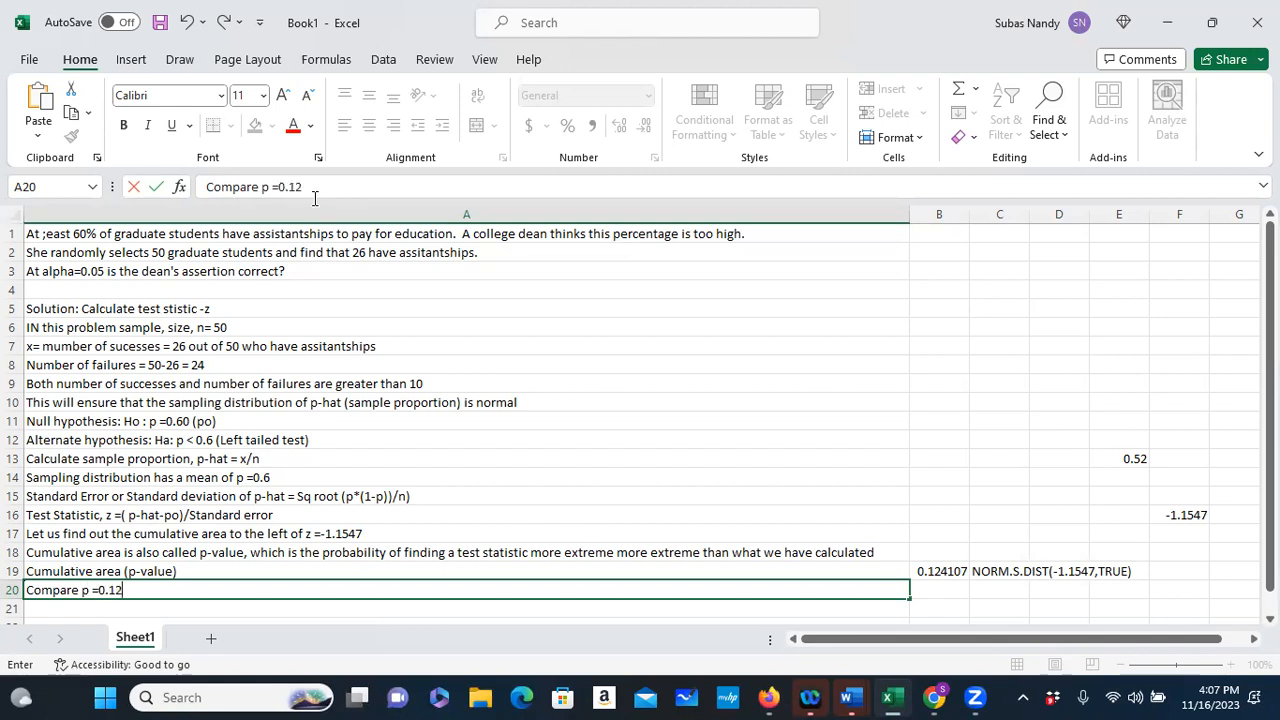
pyautogui.write('4 with alpha = 0')
pyautogui.write('05')
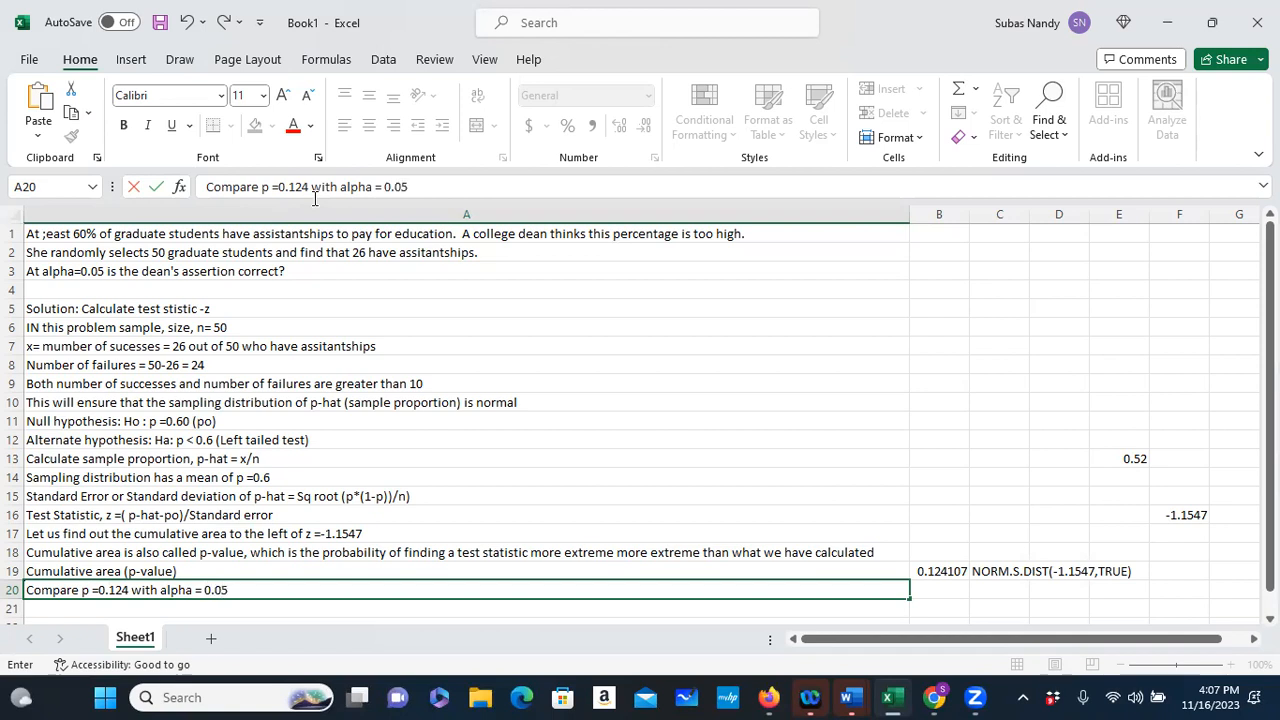
pyautogui.press('Return')
# Step: Enter the note "Alpha=Maxi,u, probability of Rejecting HO when it is true (Type I error)" in cell A21
pyautogui.write('Alpha=Ma')
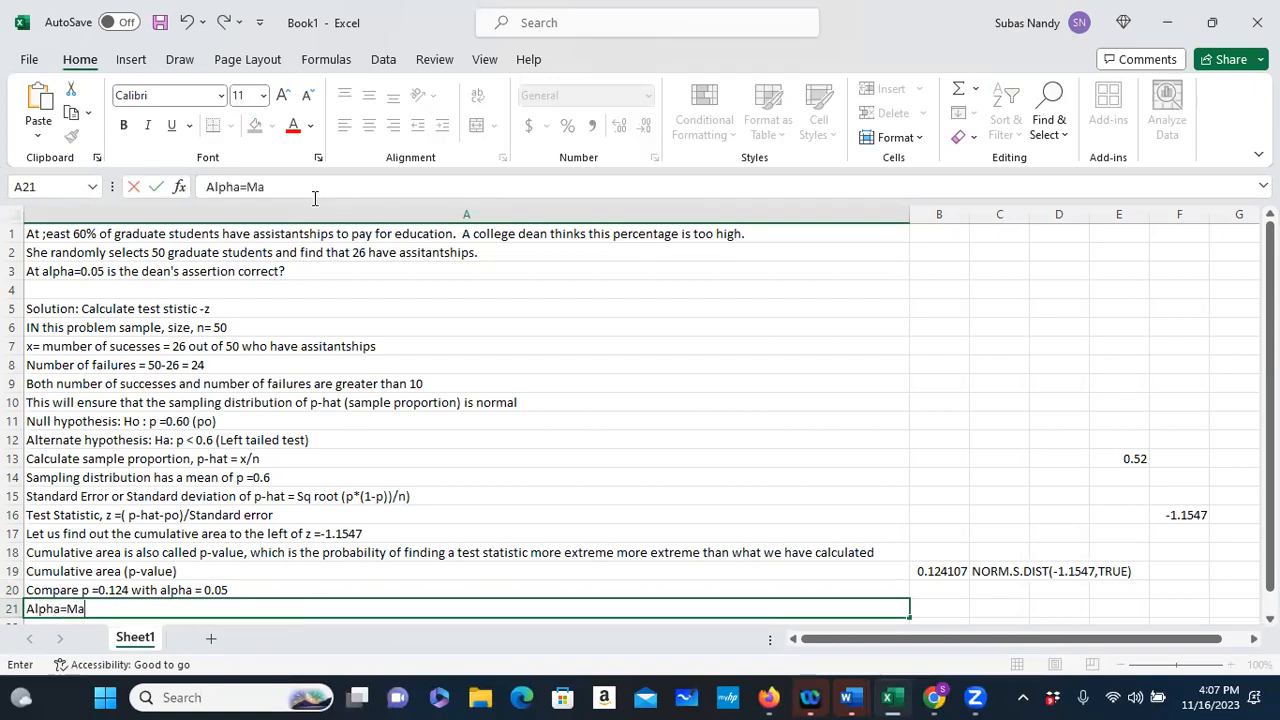
pyautogui.write('xi,u, probabilit')
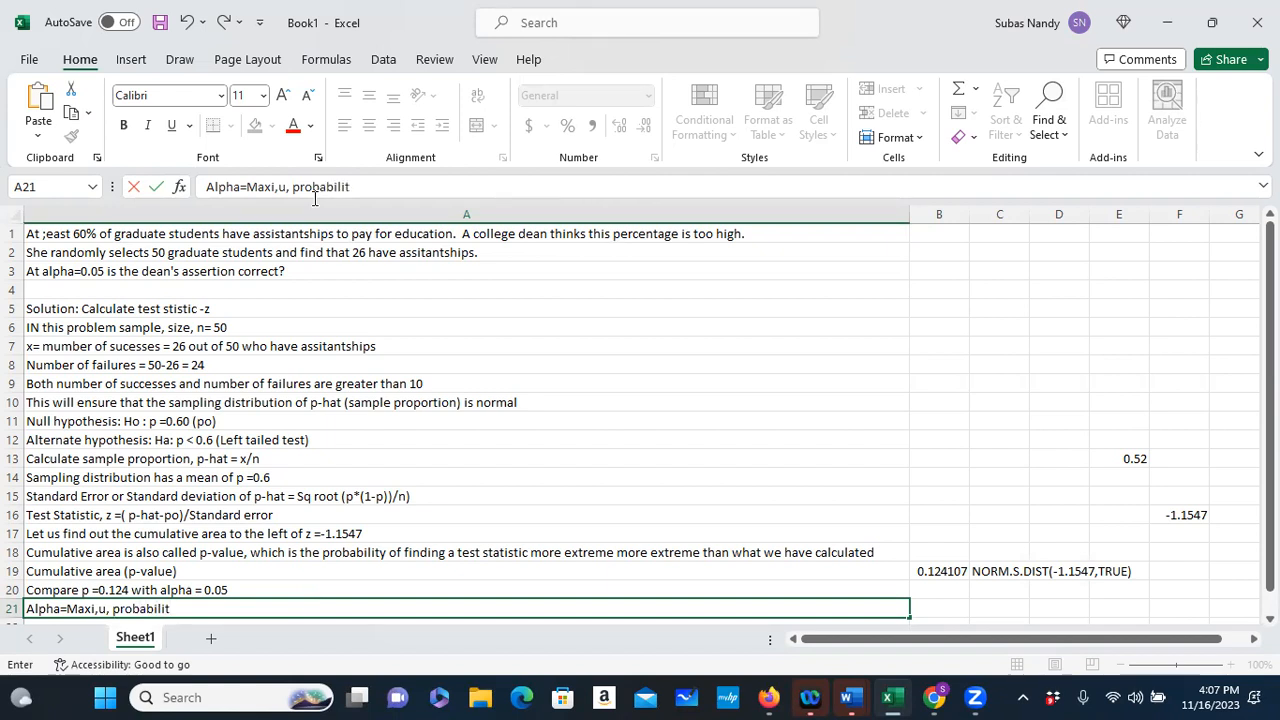
pyautogui.write('y of Reject')
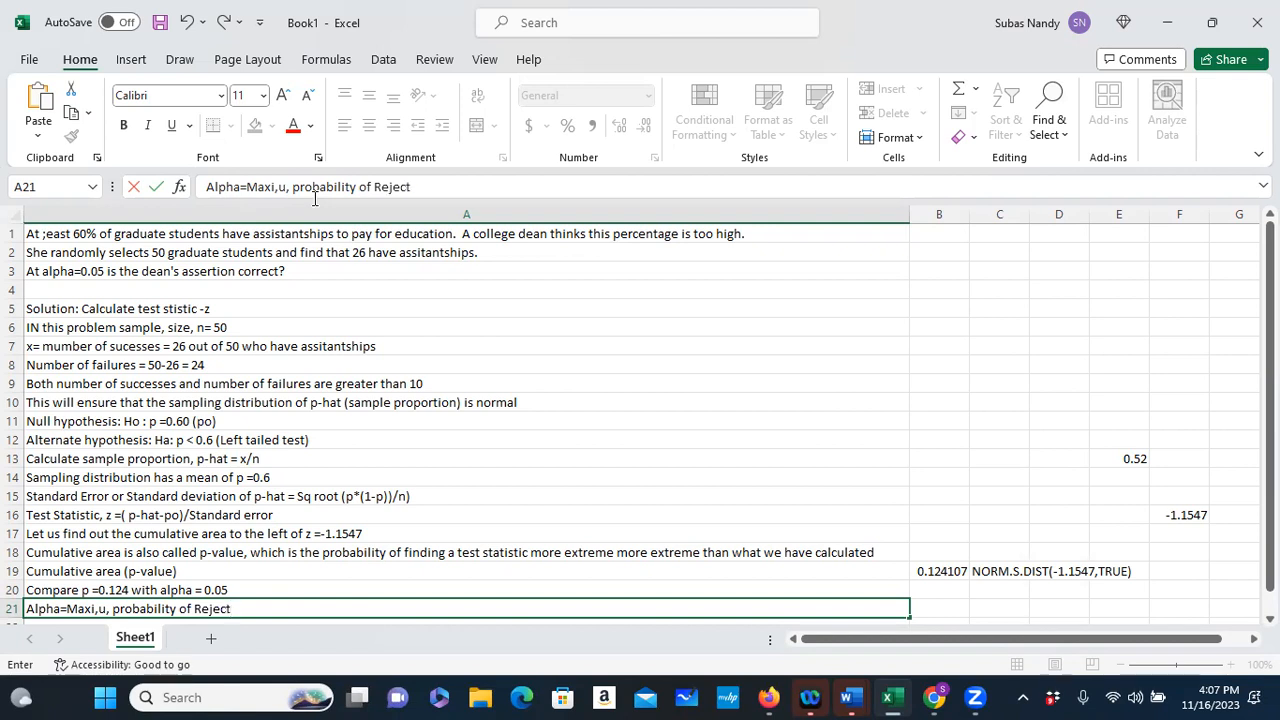
pyautogui.write('ing HO whe')
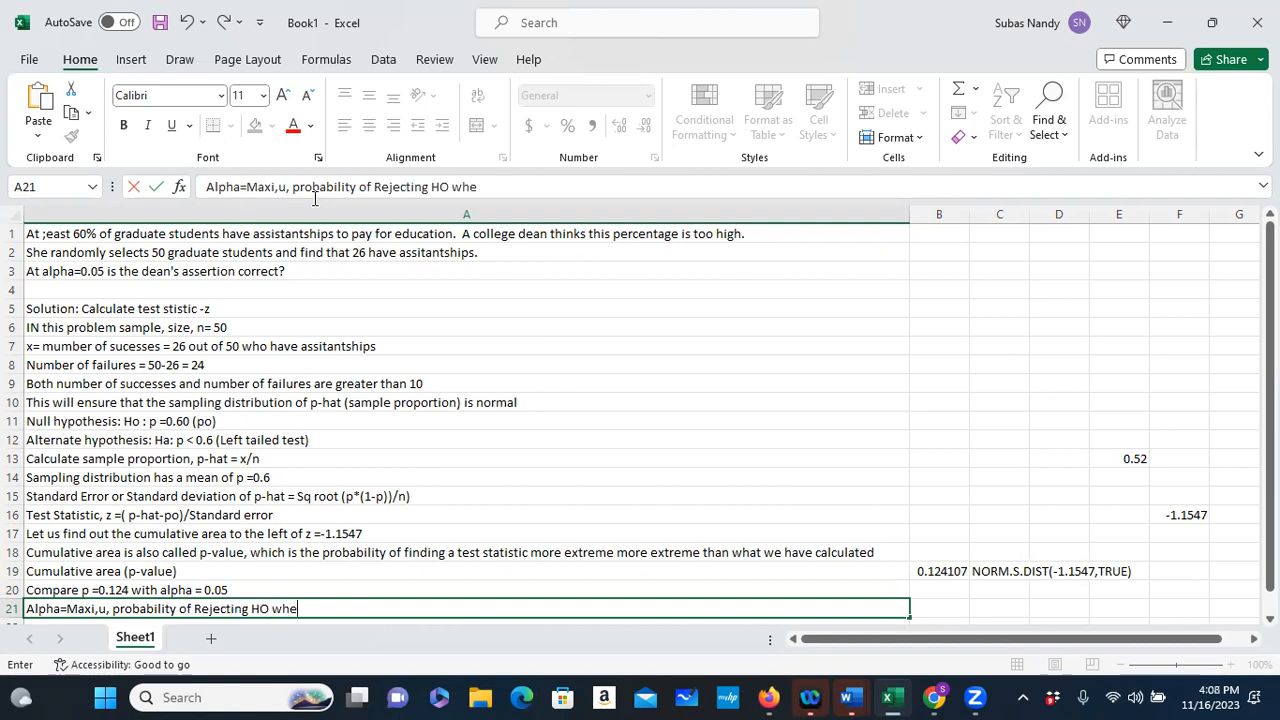
pyautogui.write('n it is true (Ty')
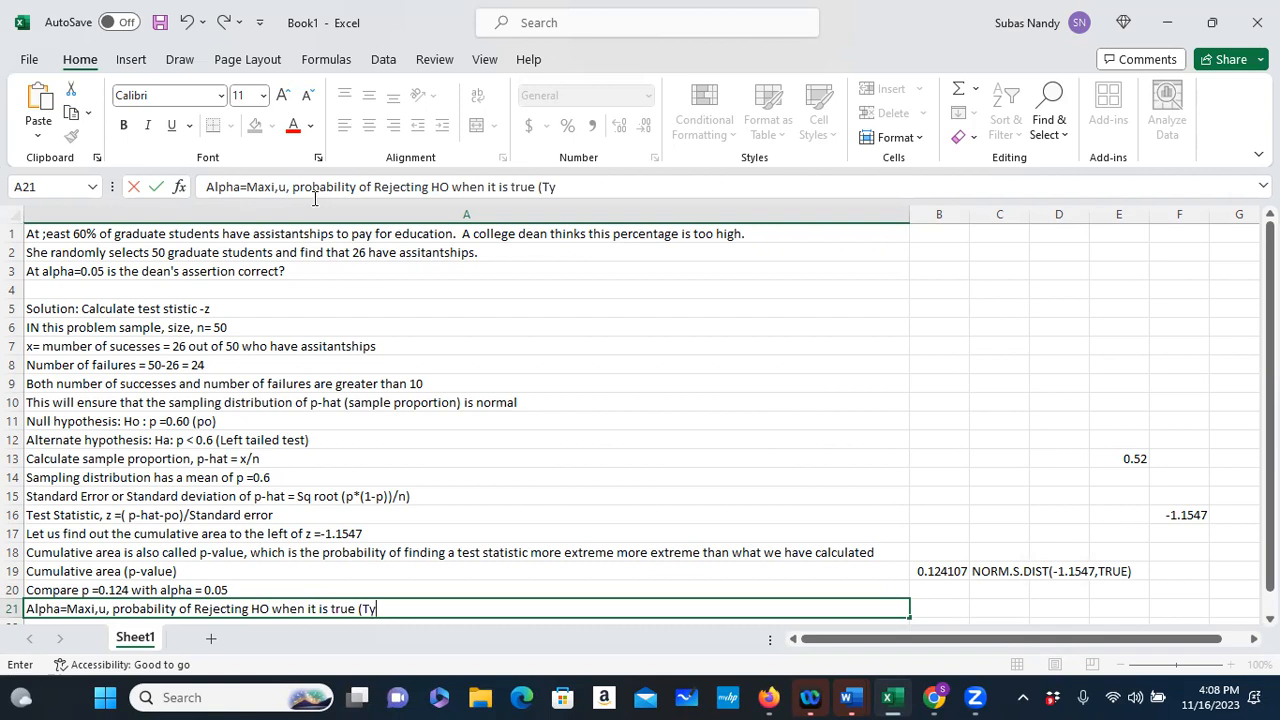
pyautogui.write('pe I error)')
pyautogui.press('Return')
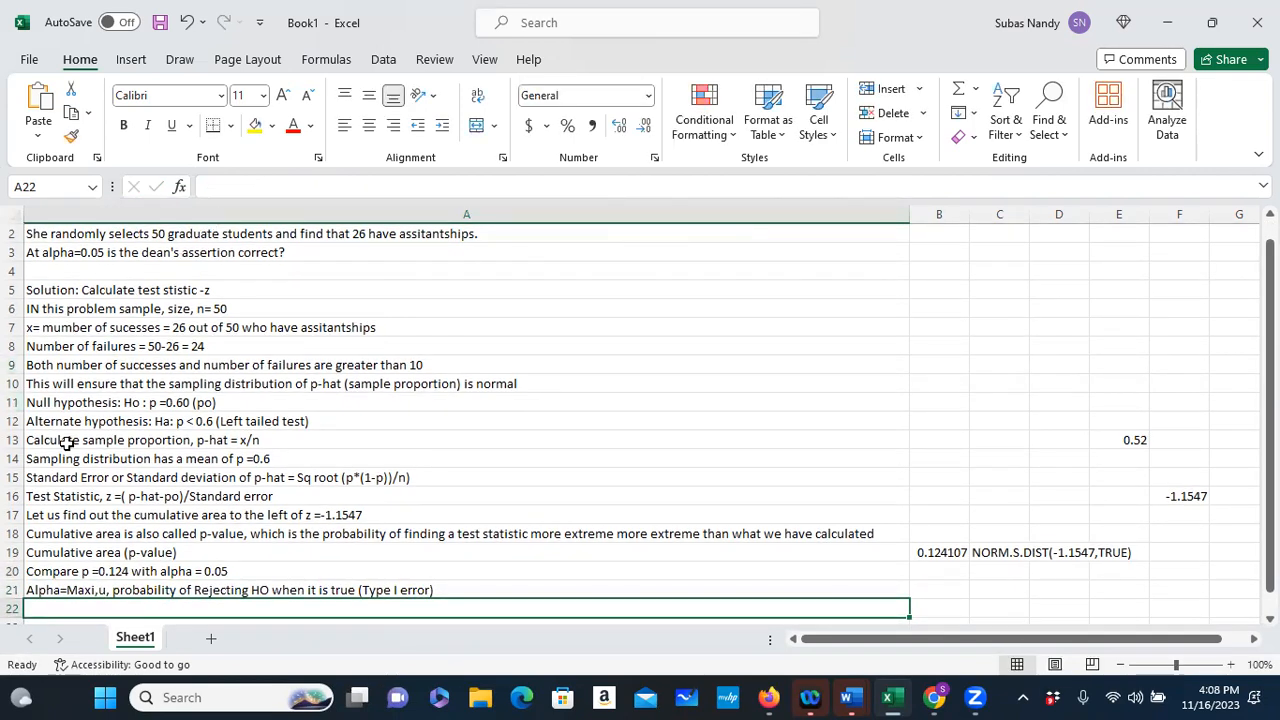
# Step: Replace the mistyped word "Maxi,u," in the A21 note with "Maxmum"
pyautogui.click(54, 588)
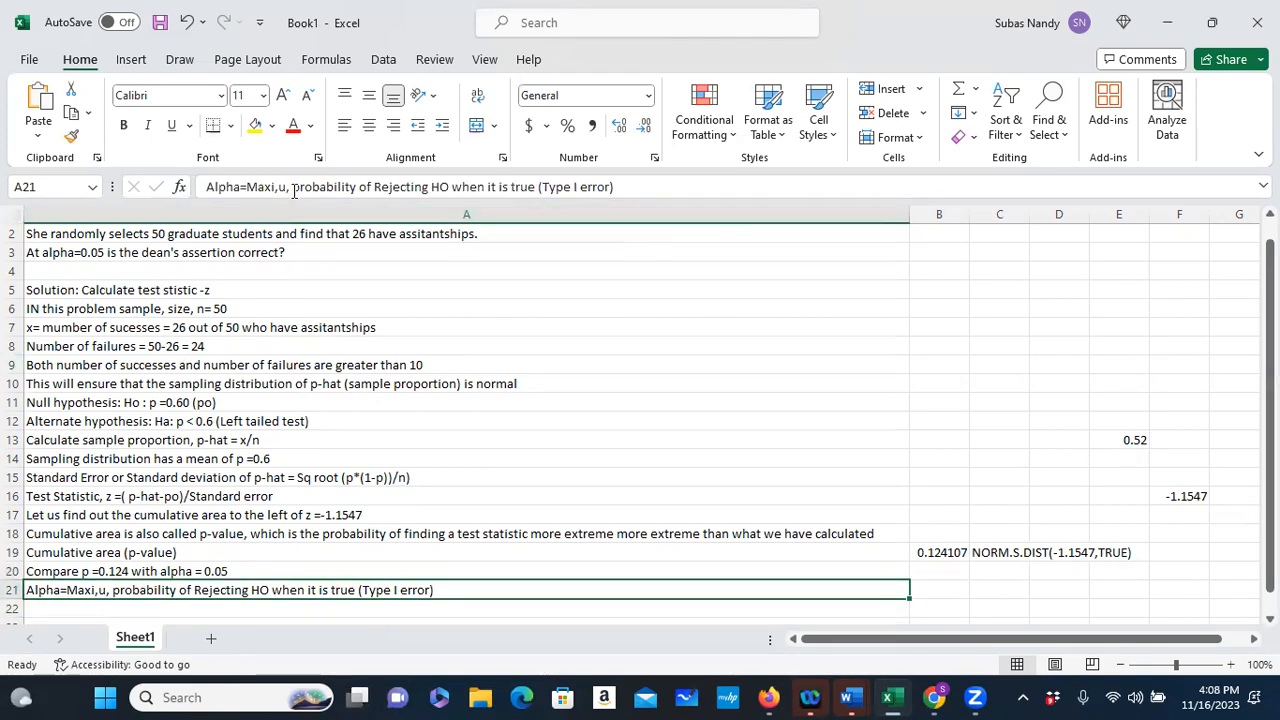
pyautogui.moveTo(293, 190); pyautogui.dragTo(266, 190)
pyautogui.write('mum')
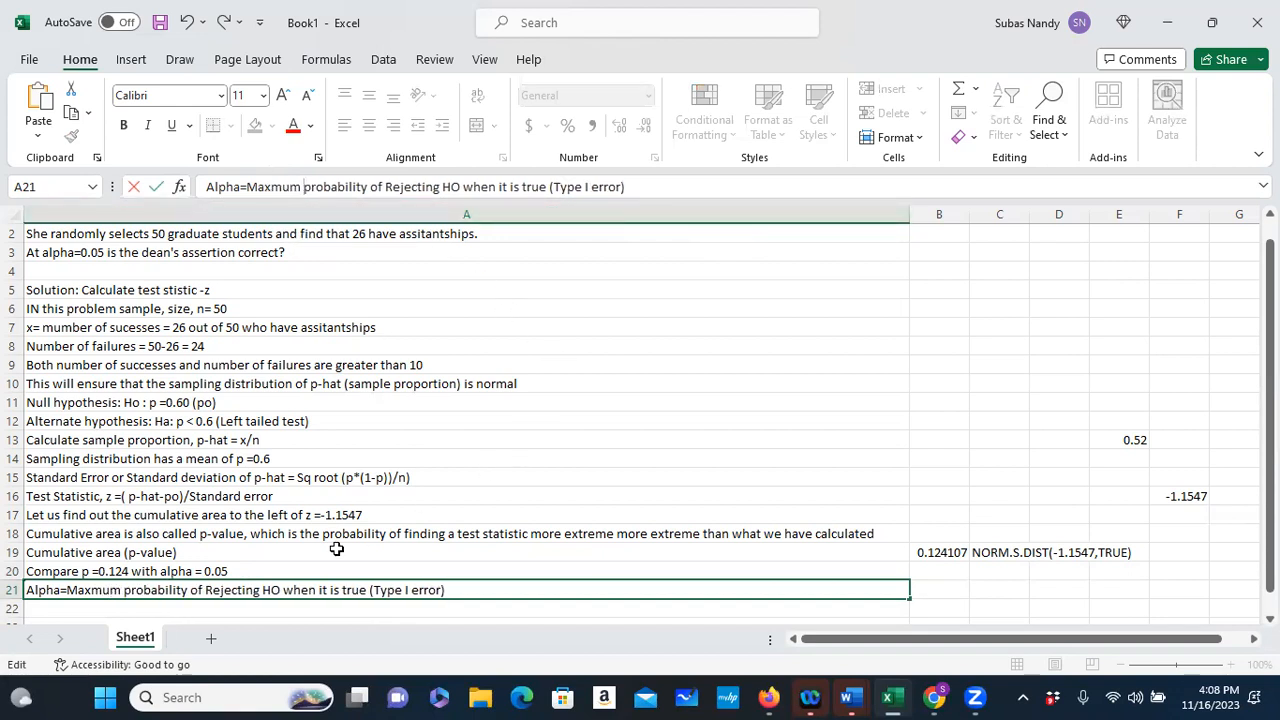
pyautogui.click(40, 610)
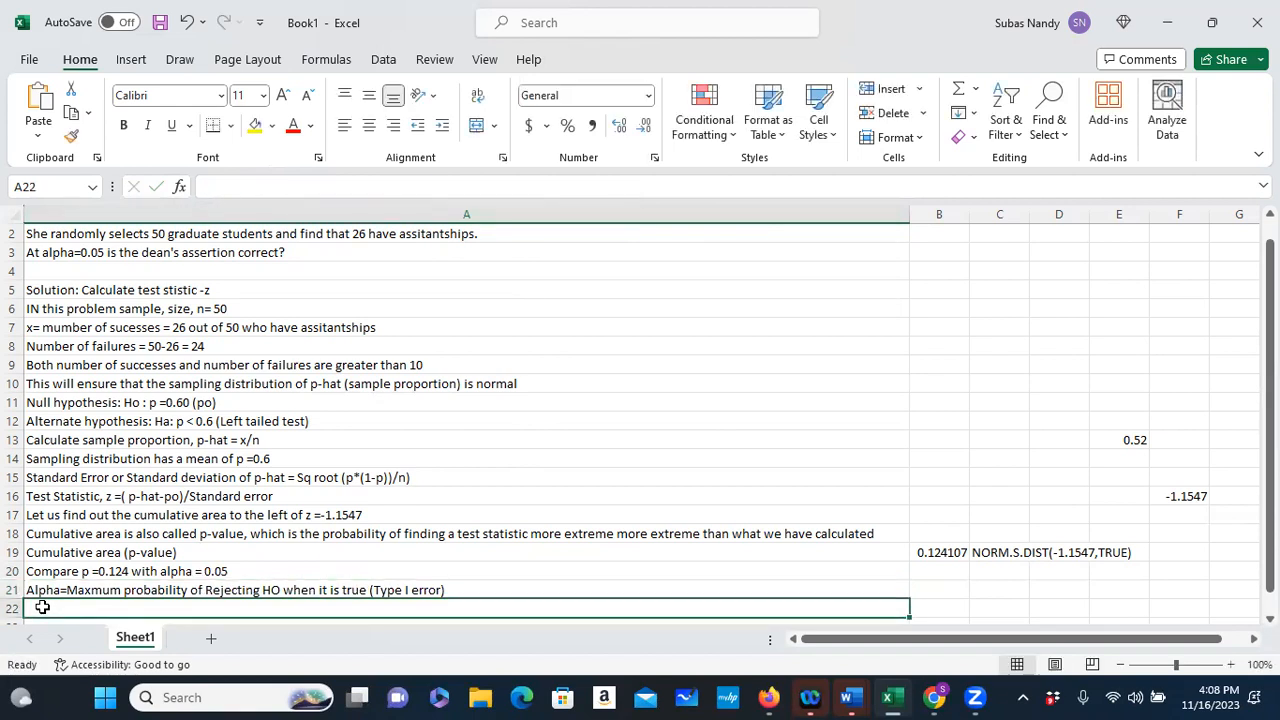
# Step: Enter the comparison result "p>Alpha" in cell A22
pyautogui.write('p>')
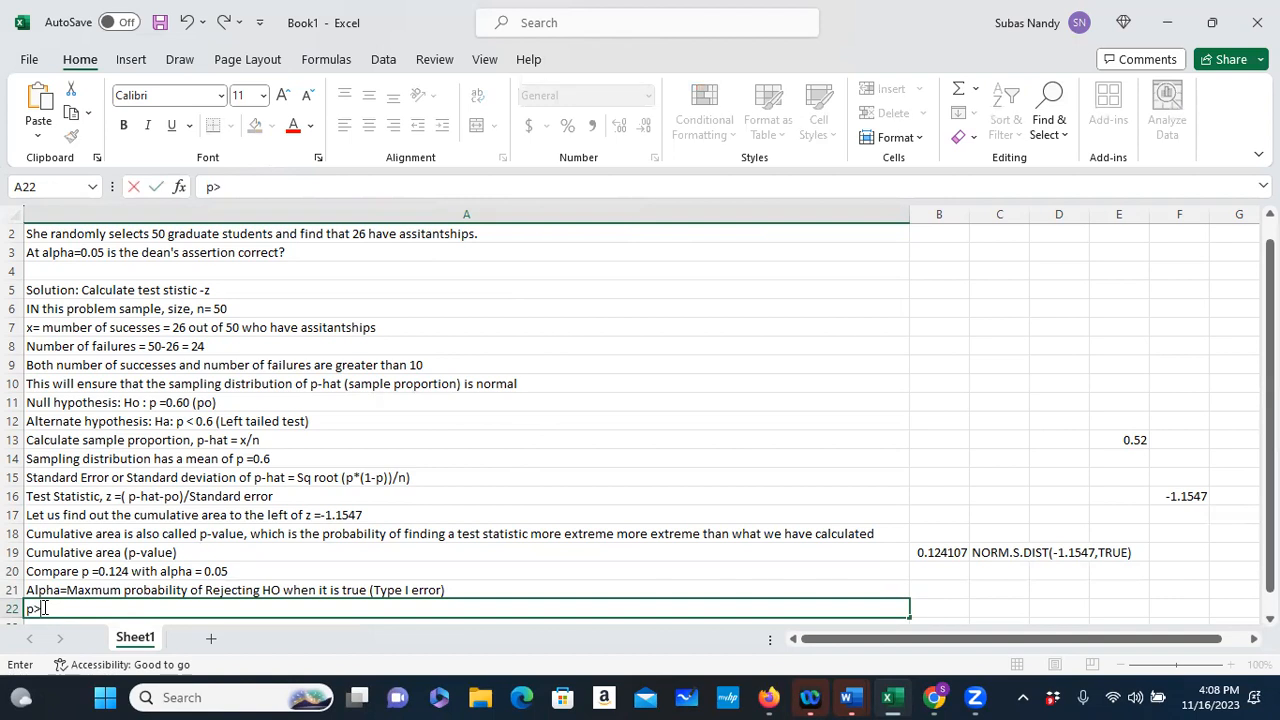
pyautogui.write('Alpha')
pyautogui.press('Return')
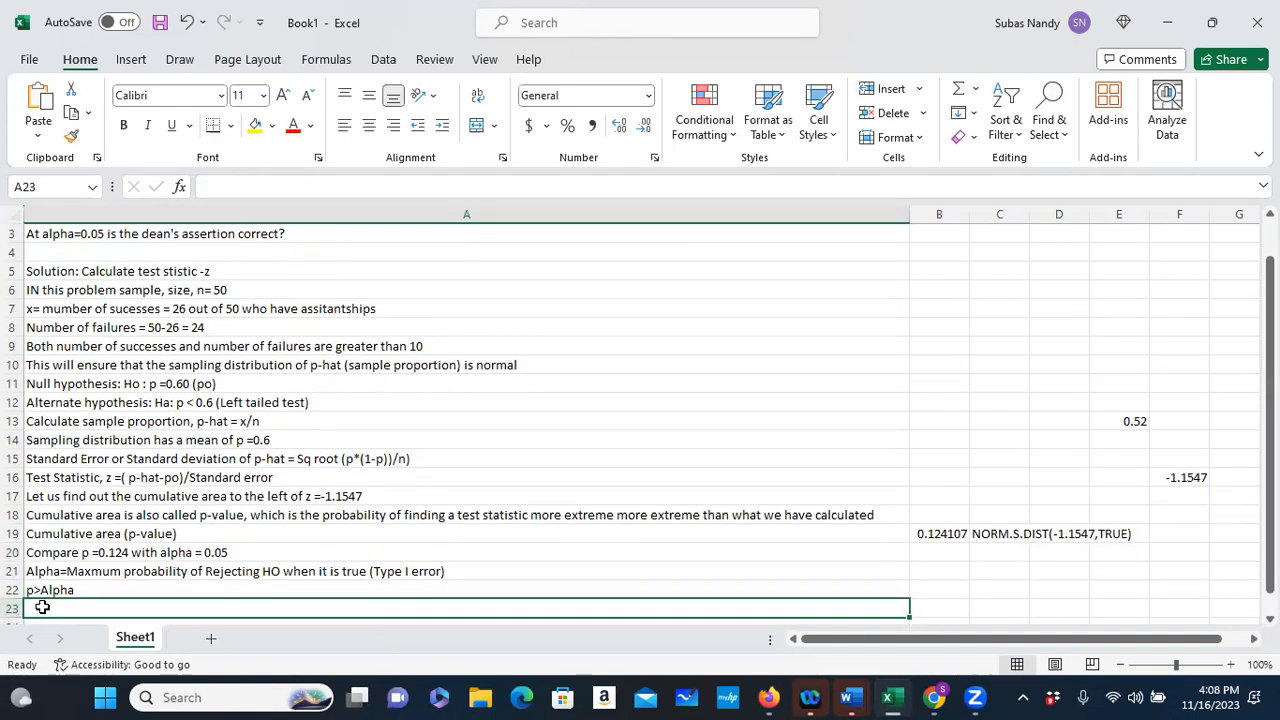
# Step: Enter the test decision "Decision: Do not reject Ho." in cell A23
pyautogui.write('Decis')
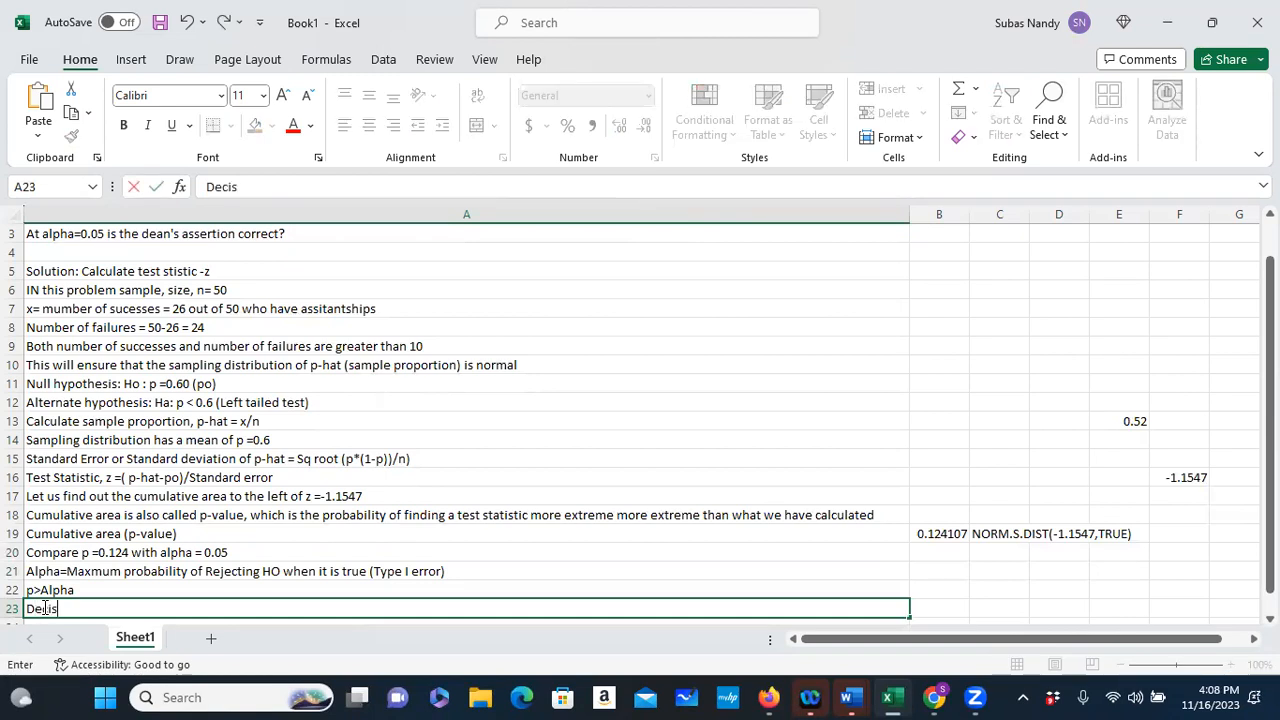
pyautogui.write('ion: Do no')
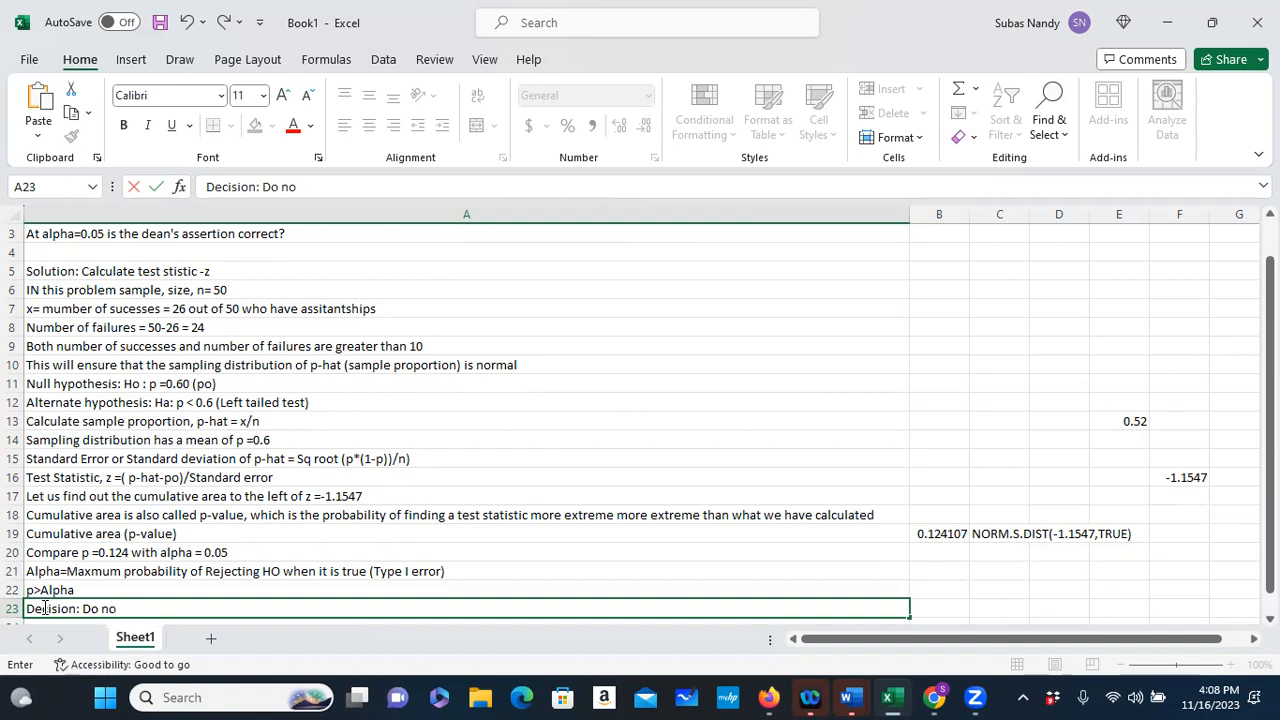
pyautogui.write('t reject Ho.')
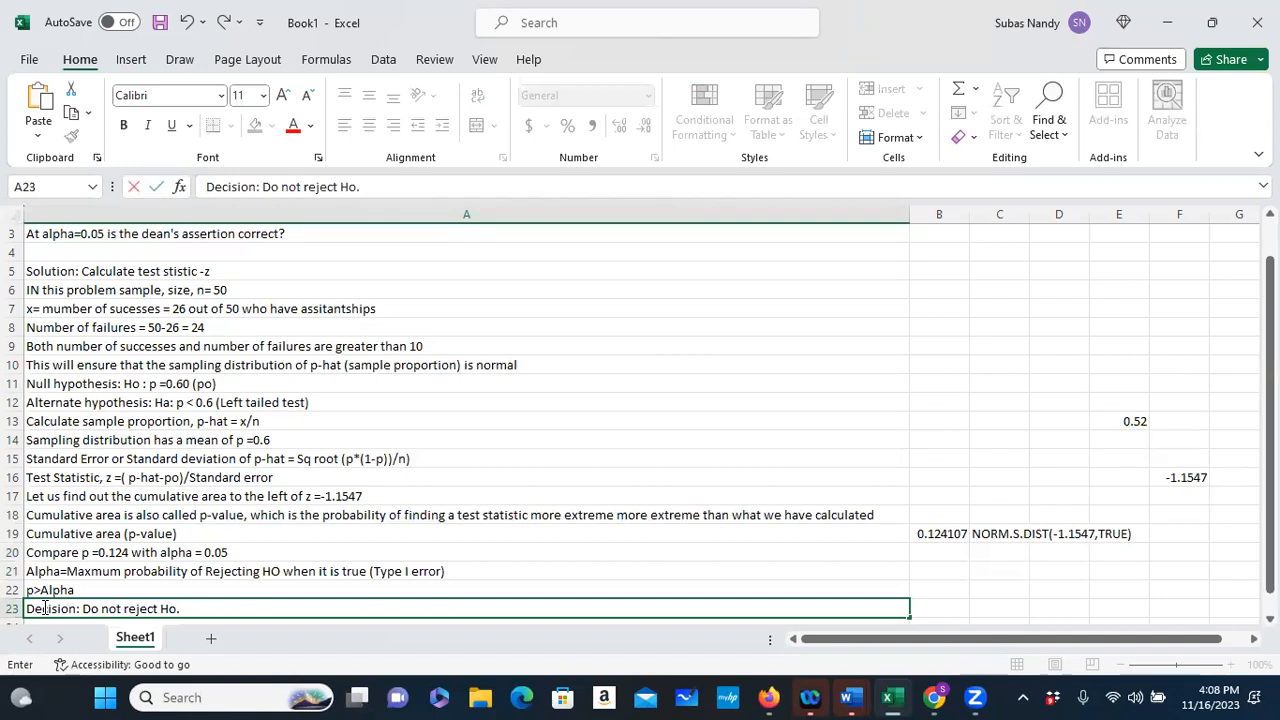
pyautogui.press('Return')
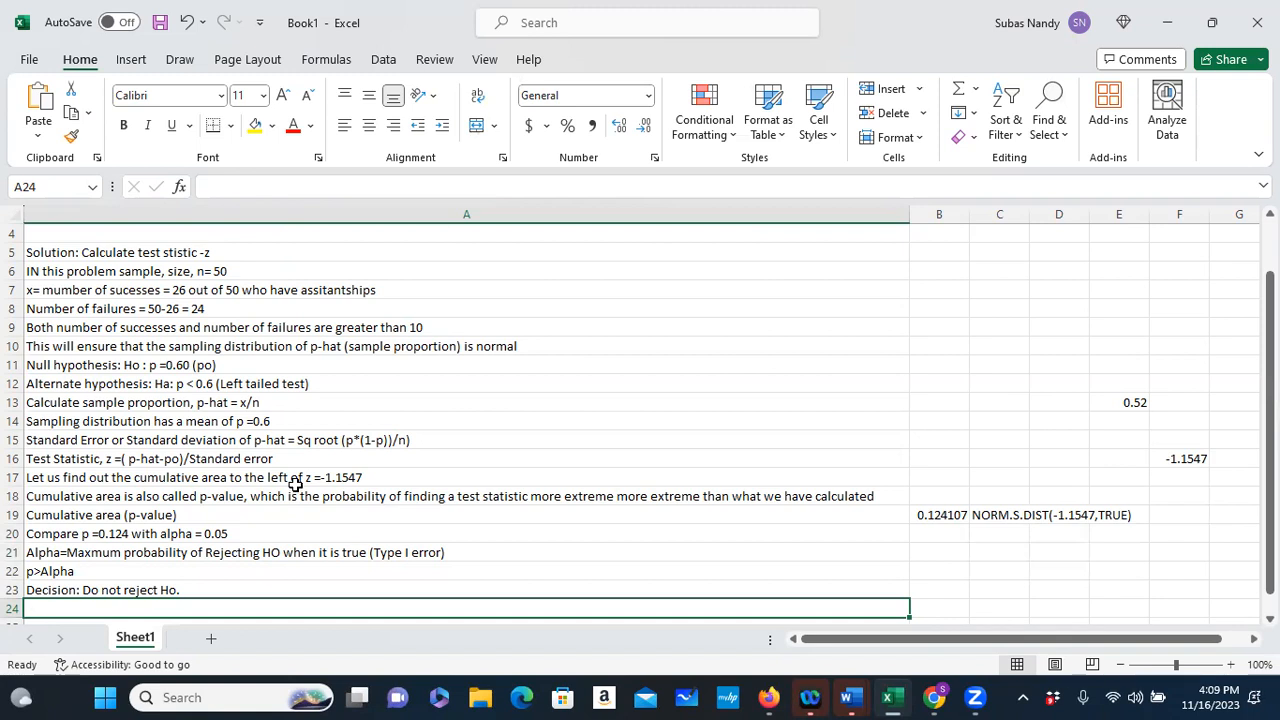
# Step: Enter the note "Conclusion: At Alpha -0.05, there is not enough evidence to support Ha" in cell A24
pyautogui.moveTo(1270, 304); pyautogui.dragTo(1243, 245)
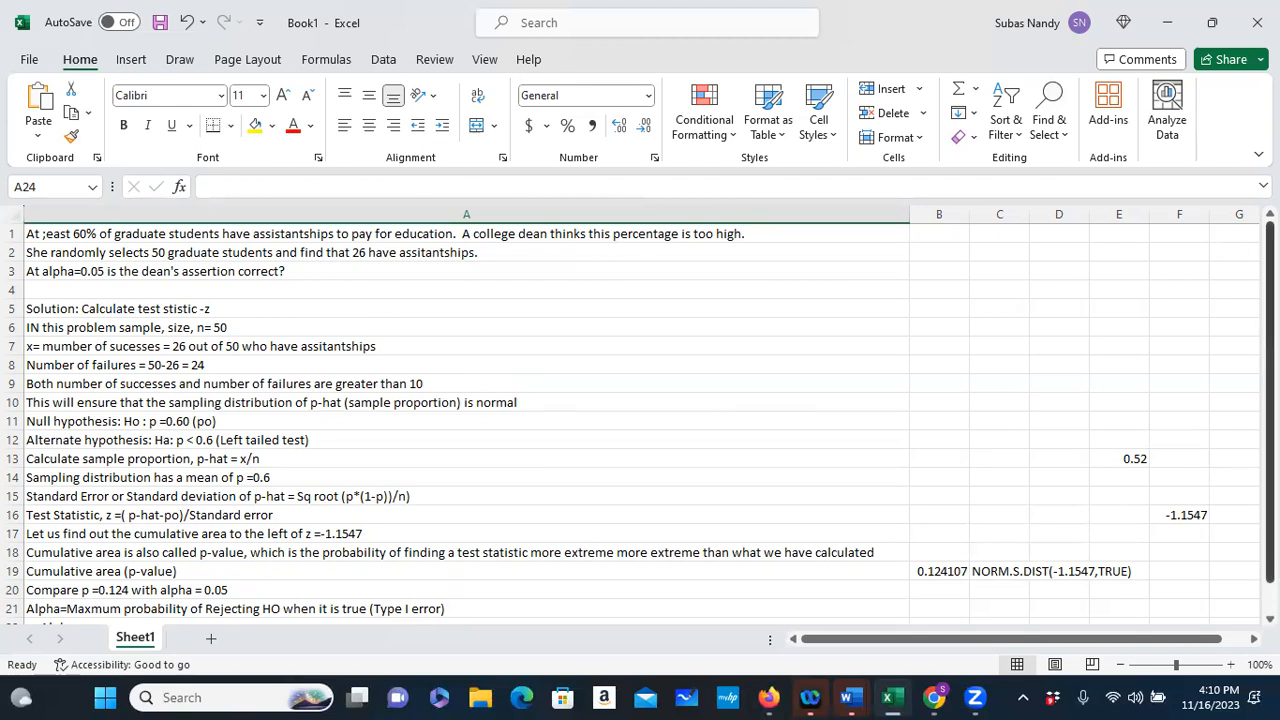
pyautogui.scroll(-1, 1236, 458)
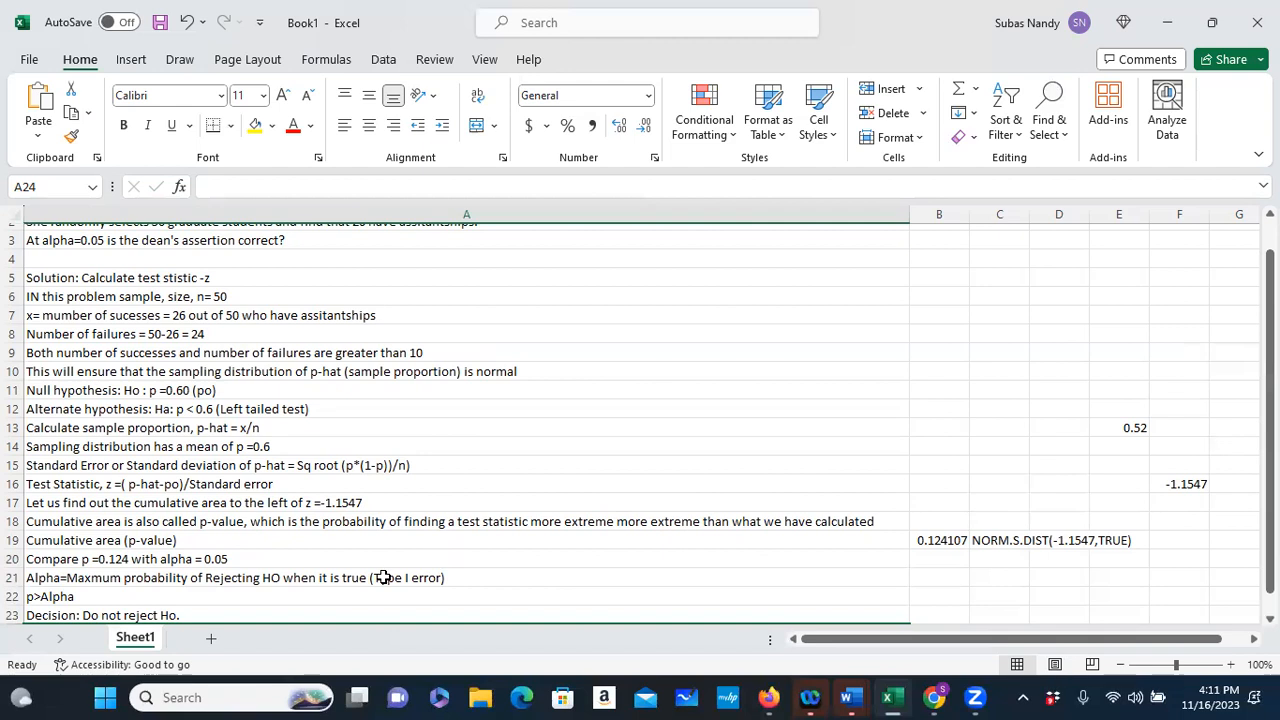
pyautogui.click(213, 612)
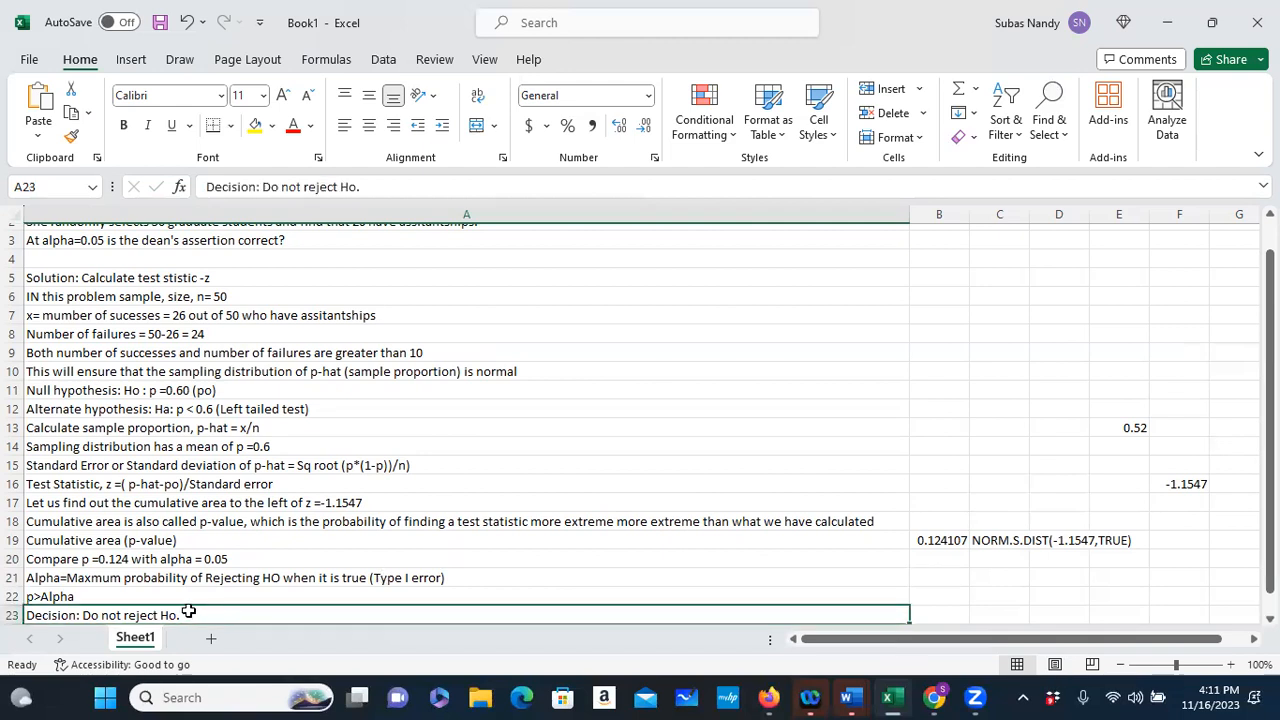
pyautogui.press('Return')
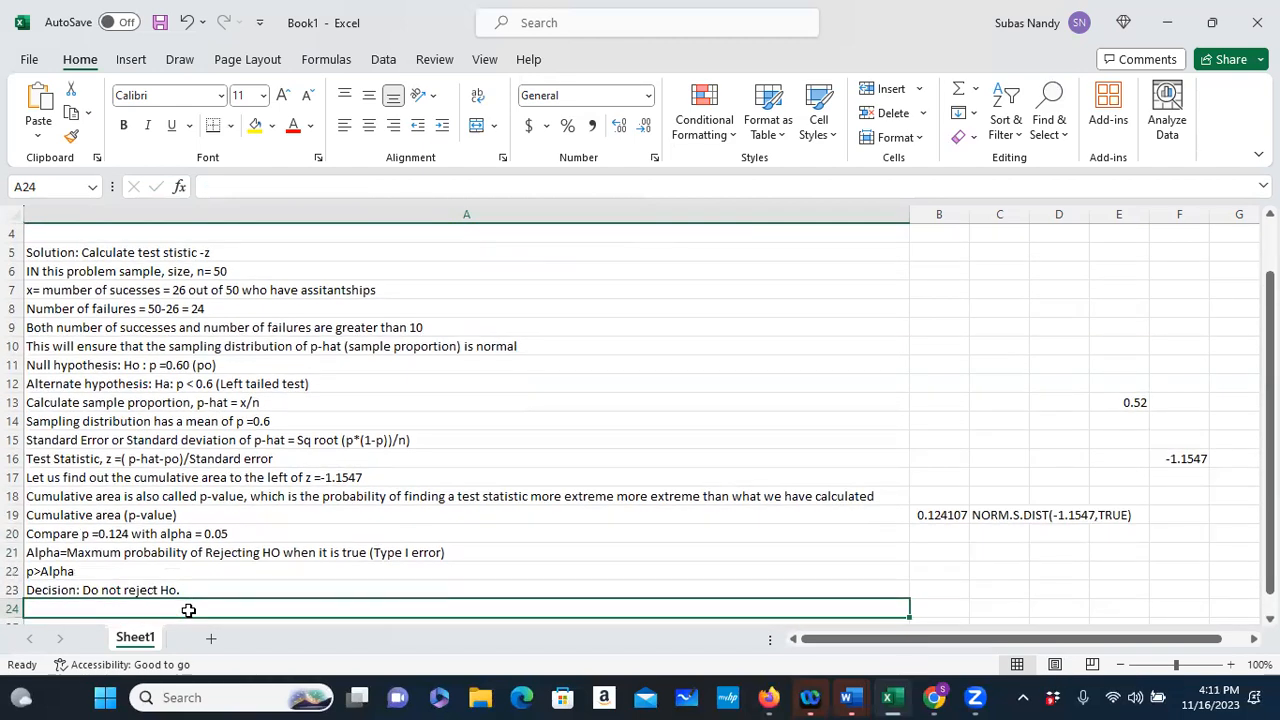
pyautogui.write('Conc')
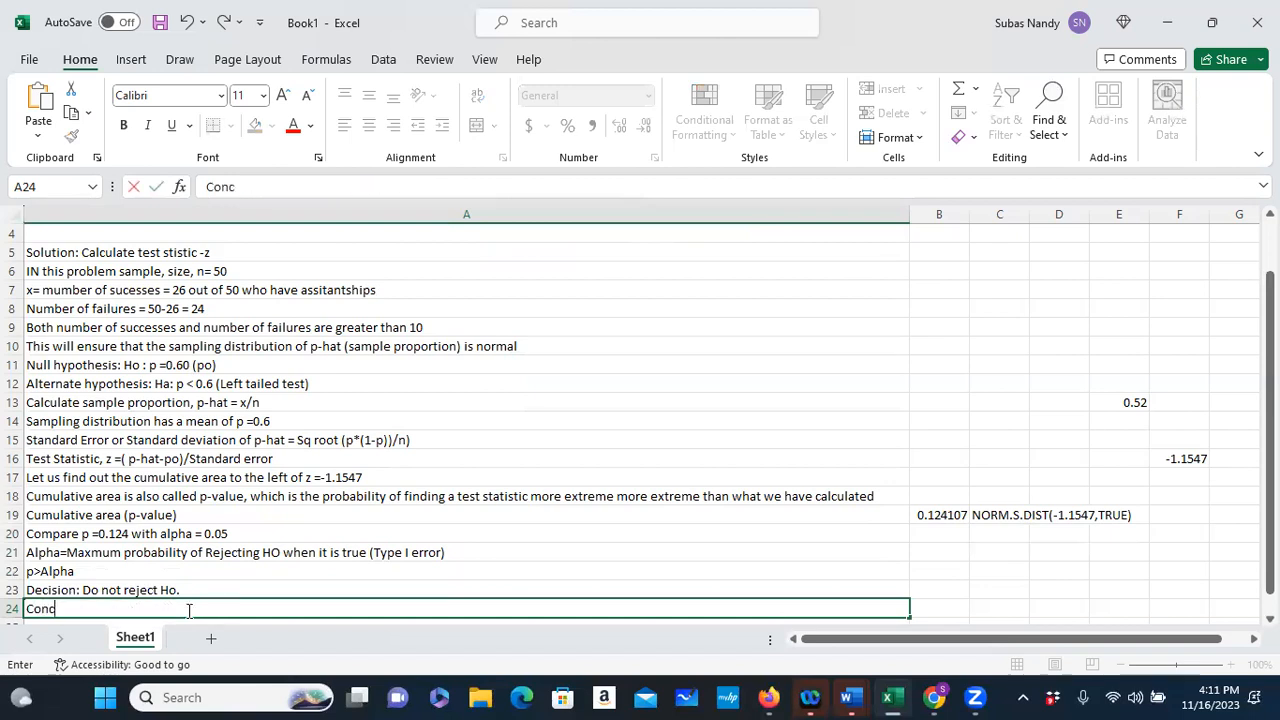
pyautogui.write('lusion: At Alp')
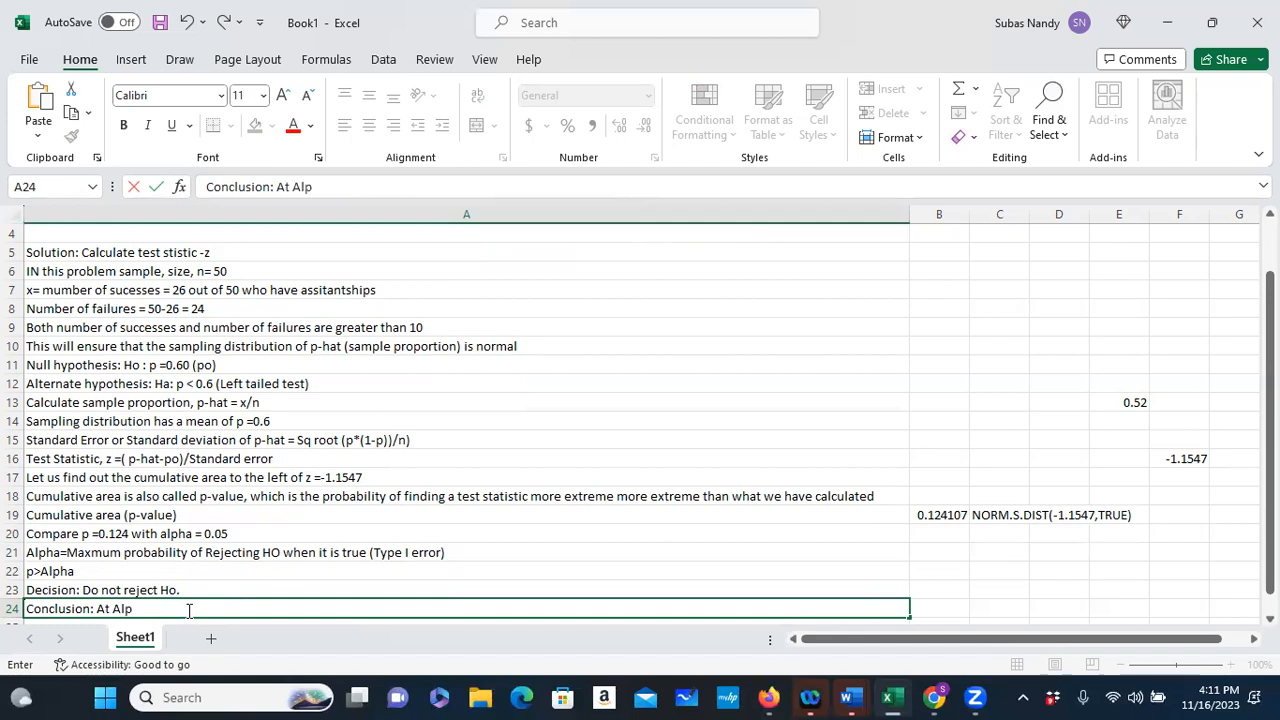
pyautogui.write('ha -0.05, there is')
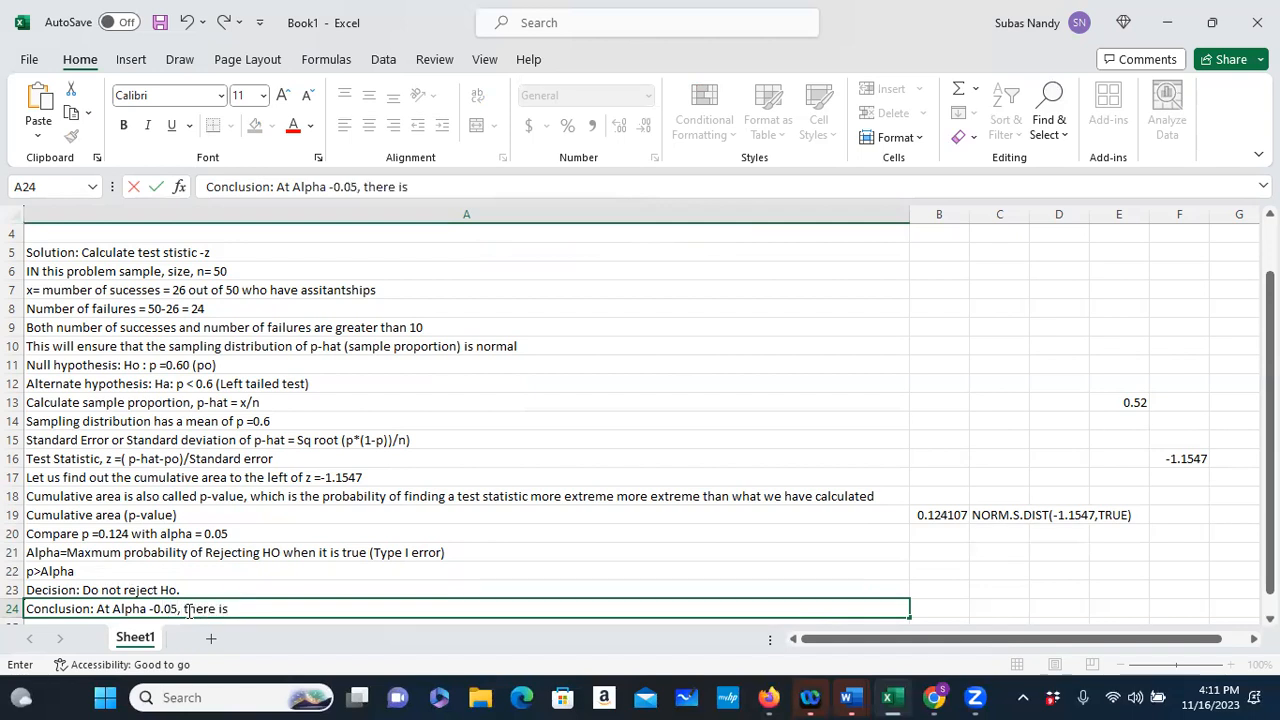
pyautogui.write(' not enough e')
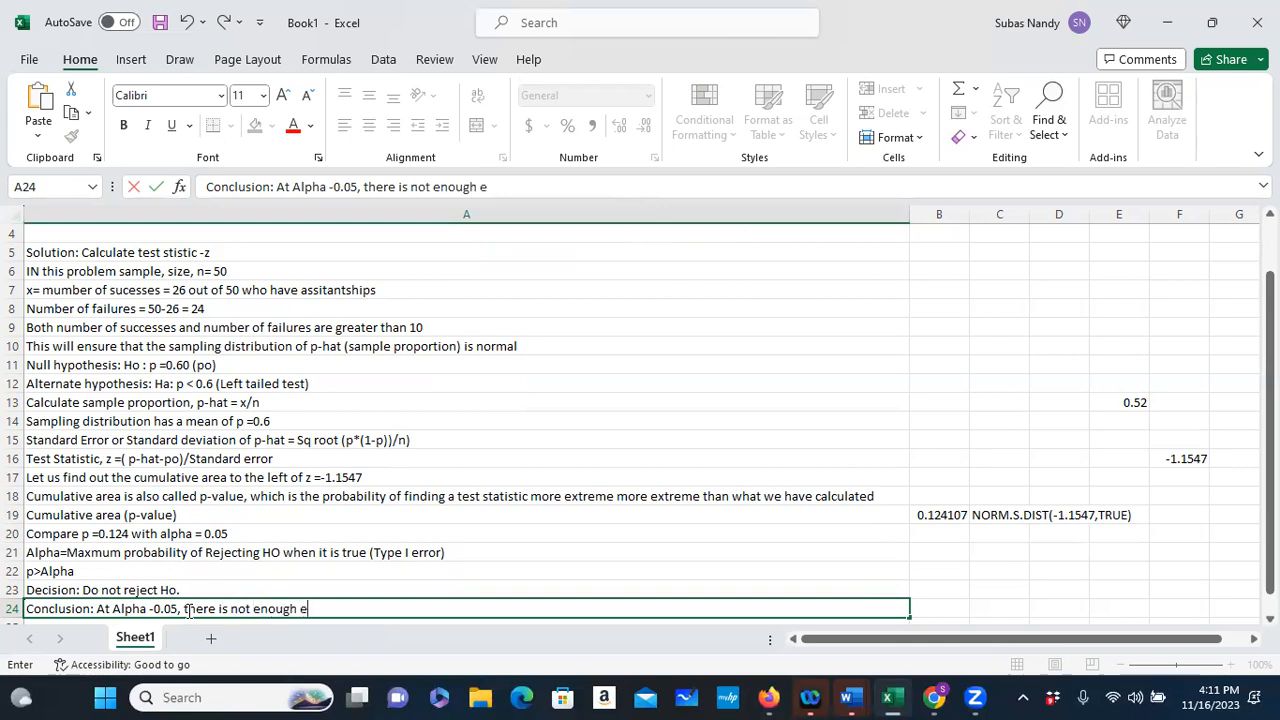
pyautogui.write('vidence to sup')
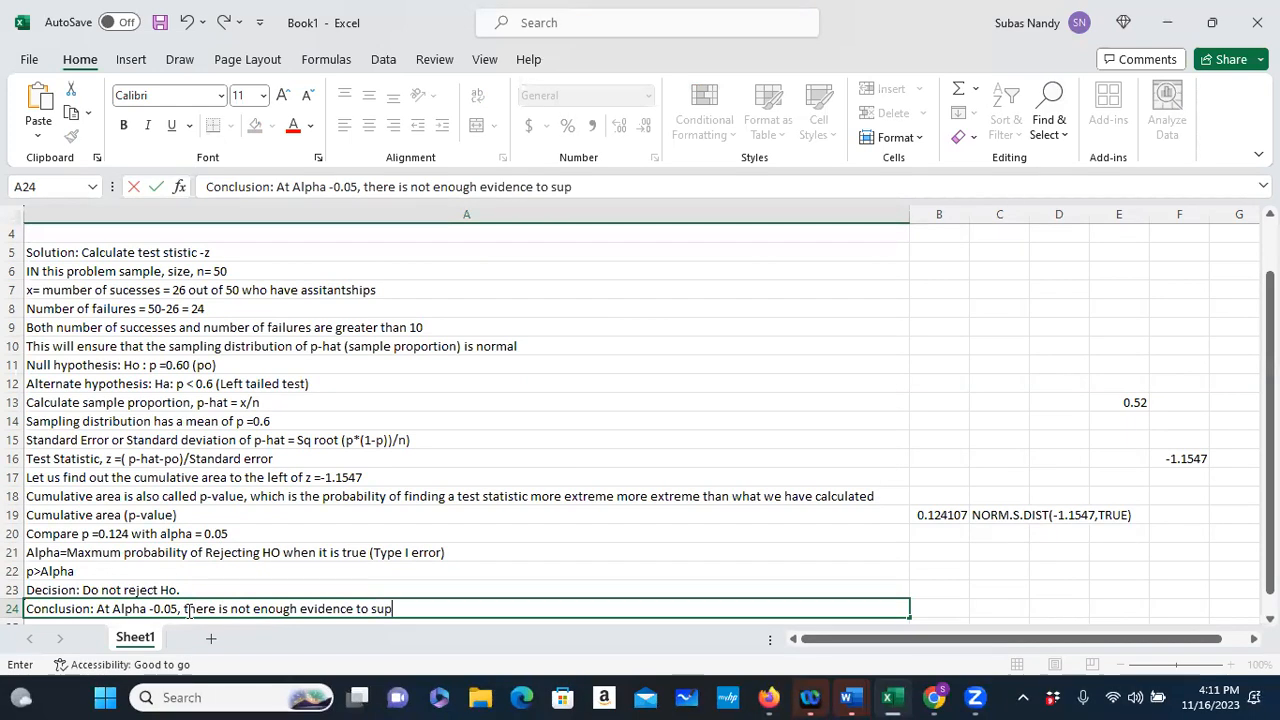
pyautogui.write('port Ha')
pyautogui.press('Return')
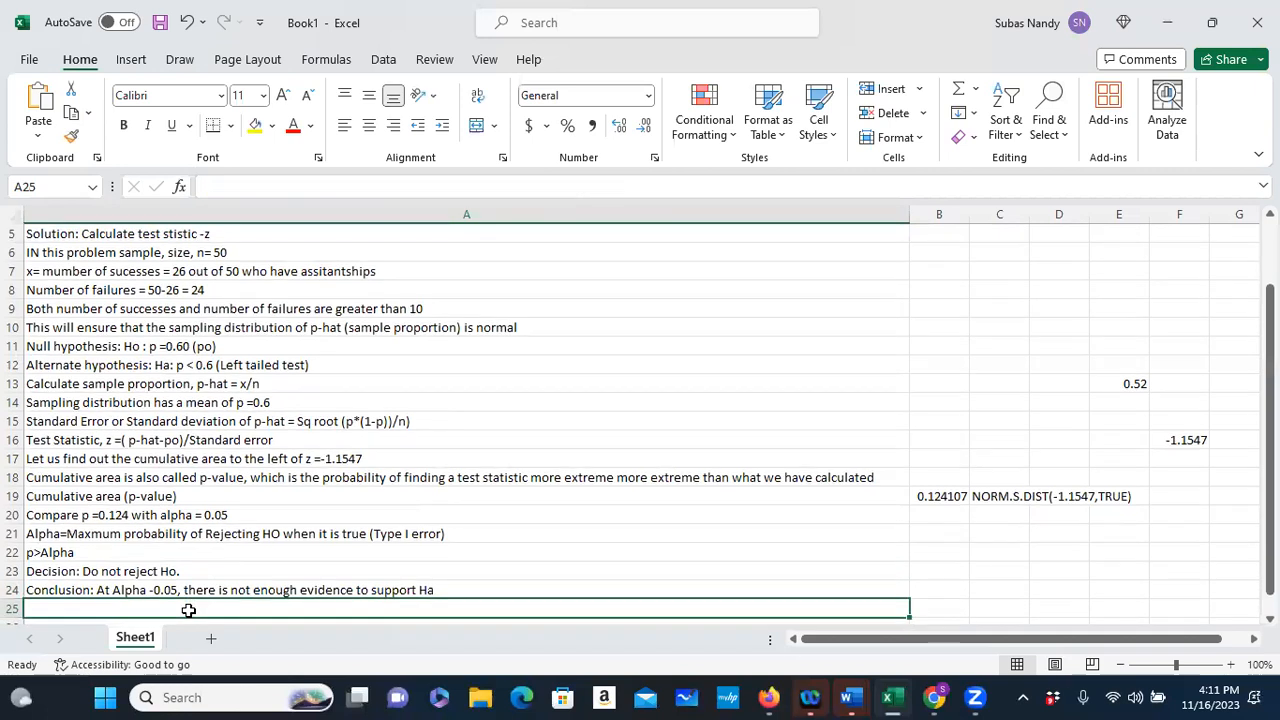